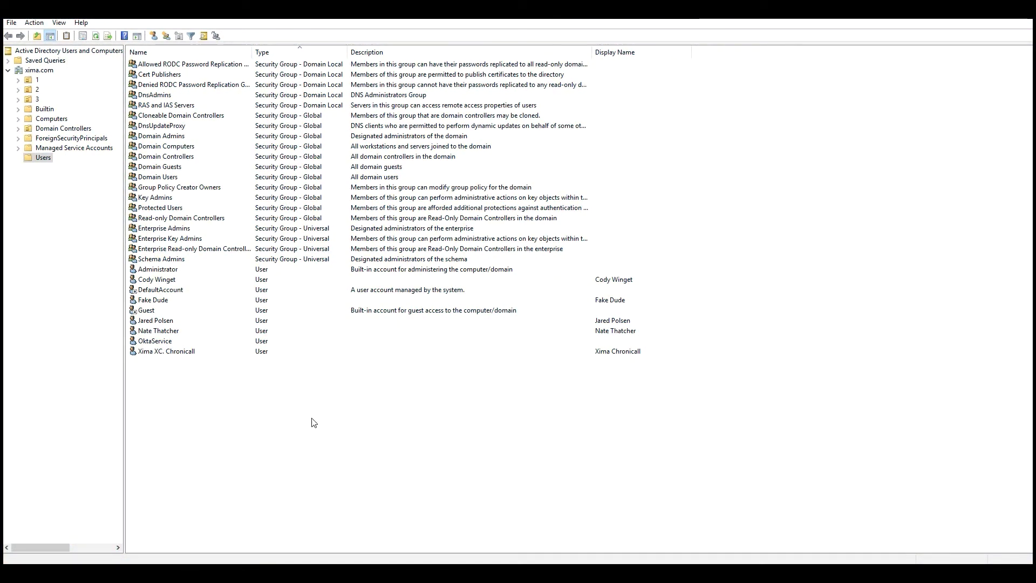
Start a new user in the Users container named Xima with logon name XimaAD
right_click(257, 401)
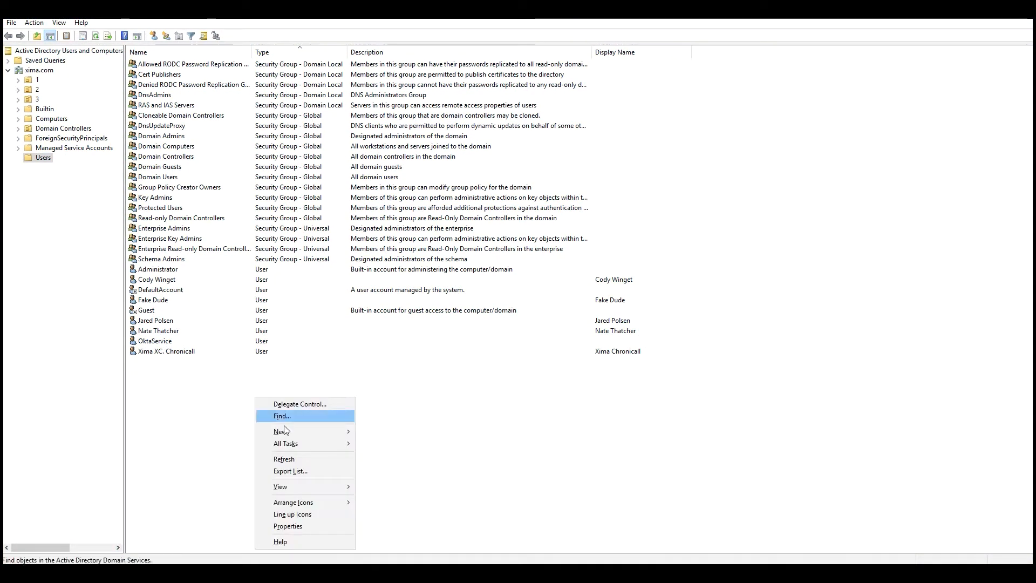
mouse_move(324, 432)
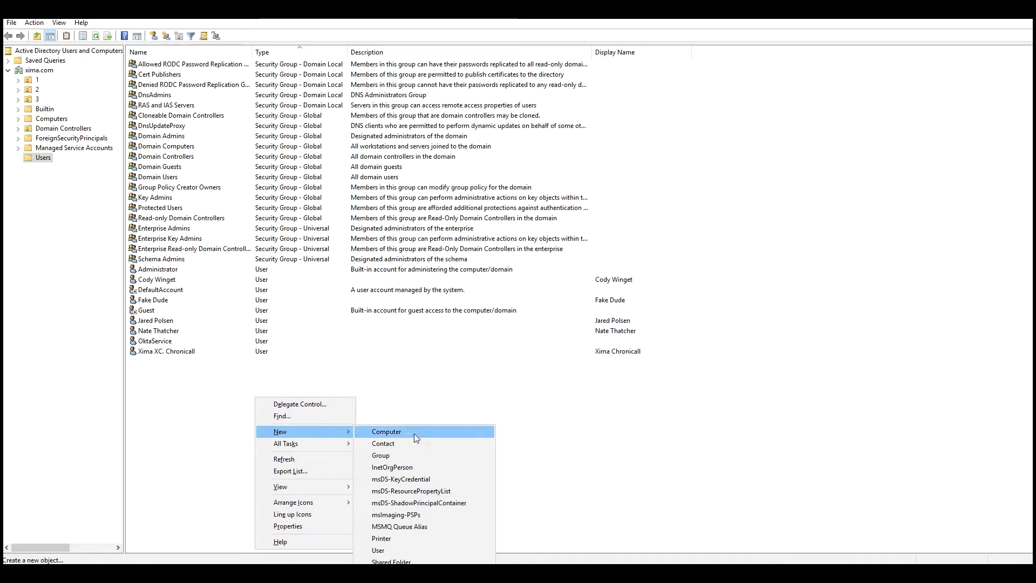
click(390, 548)
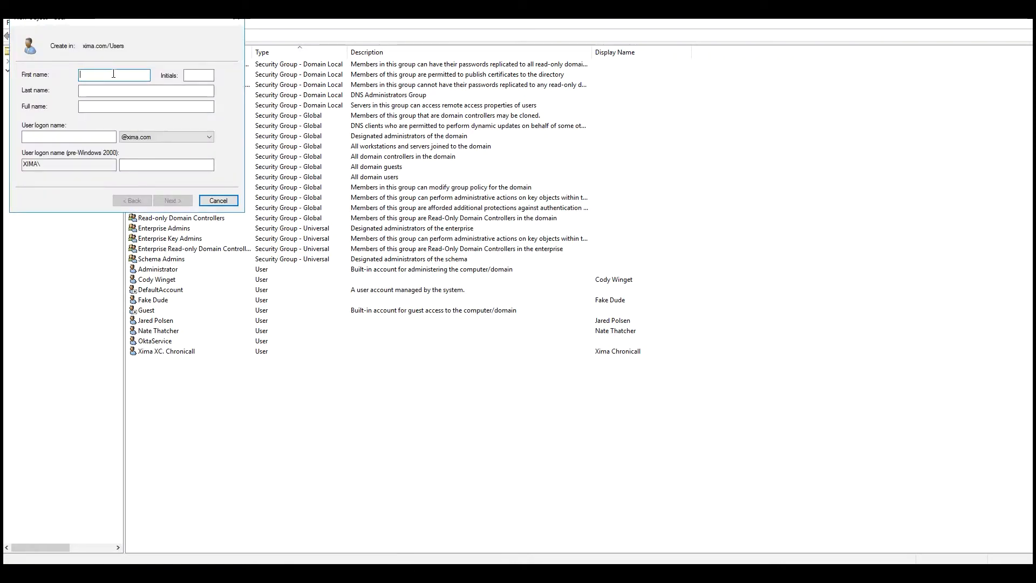
text(Xima)
click(93, 135)
text(X)
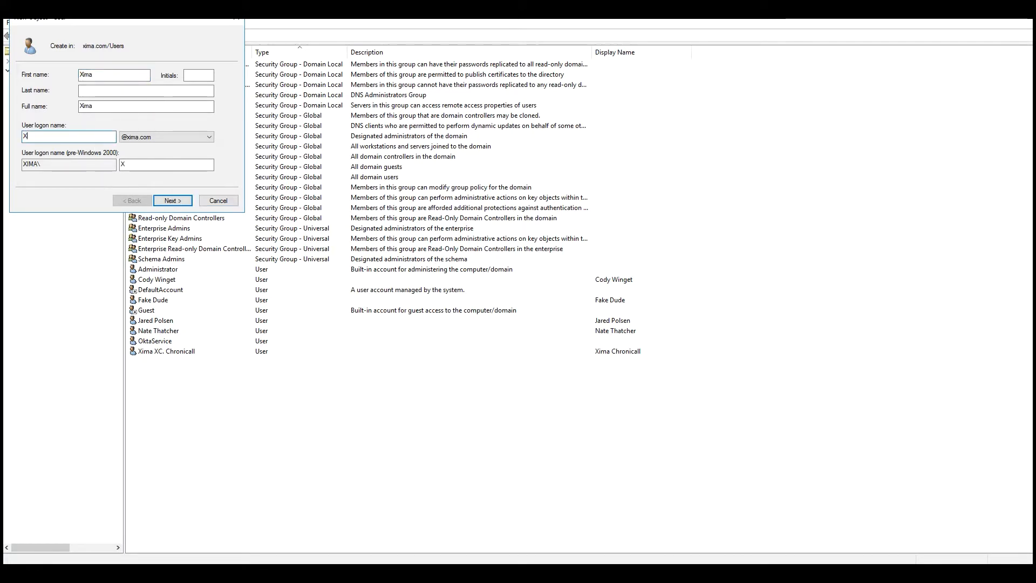
text(imaAD)
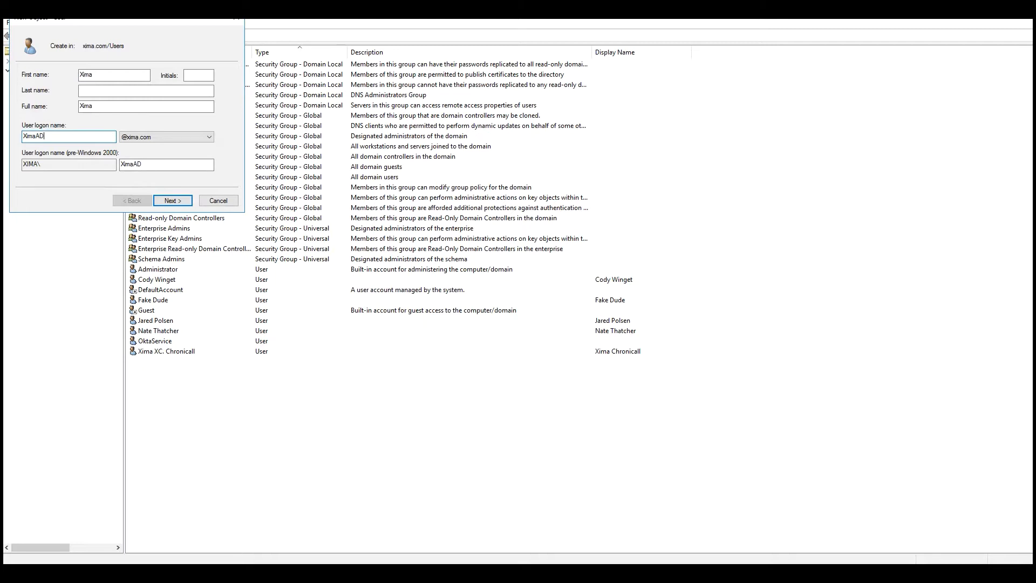
click(182, 202)
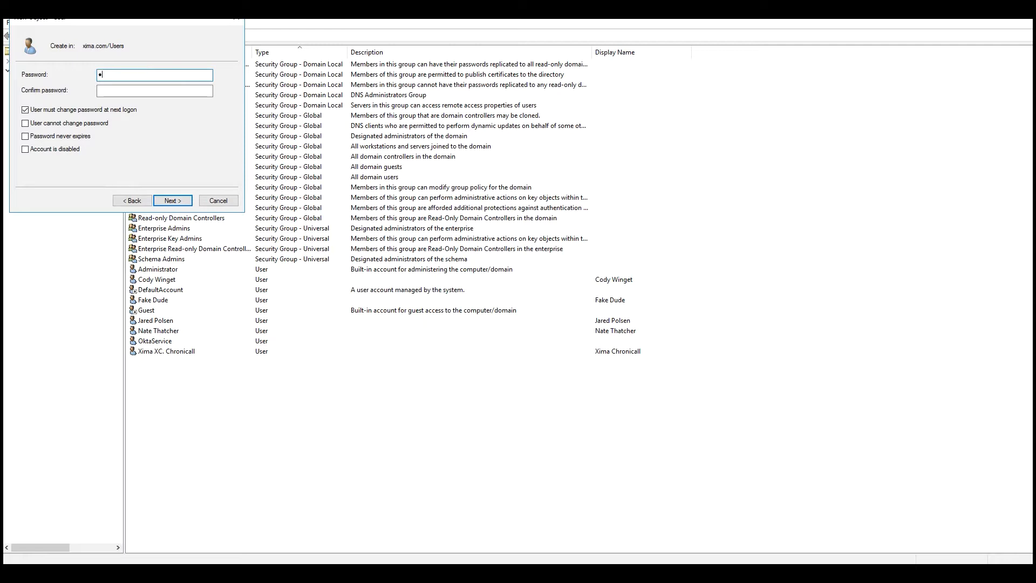
Give Xima a password that never expires and needs no change at next logon
text(•••••••••)
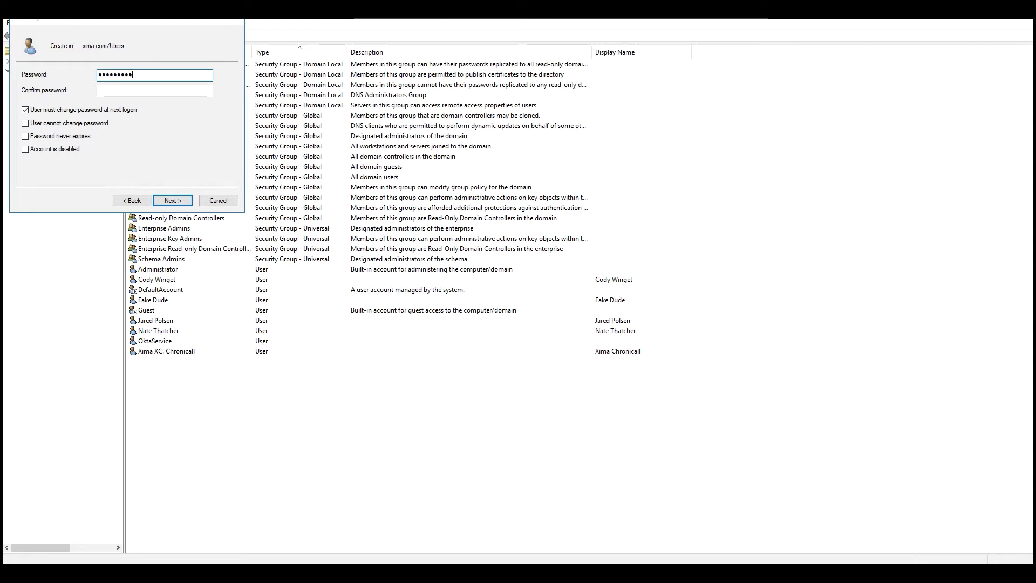
key(Tab)
text(••••••)
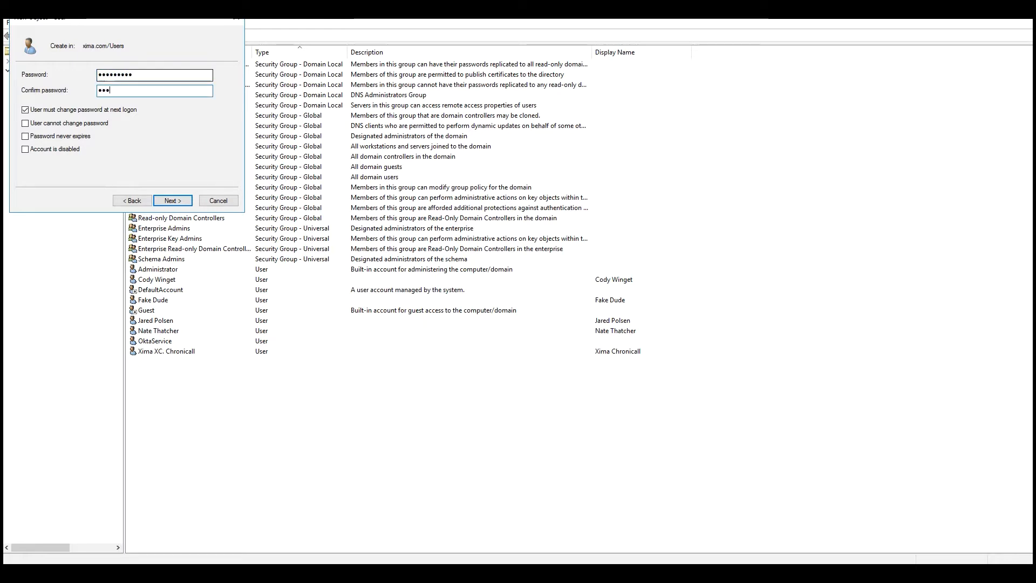
text(•••)
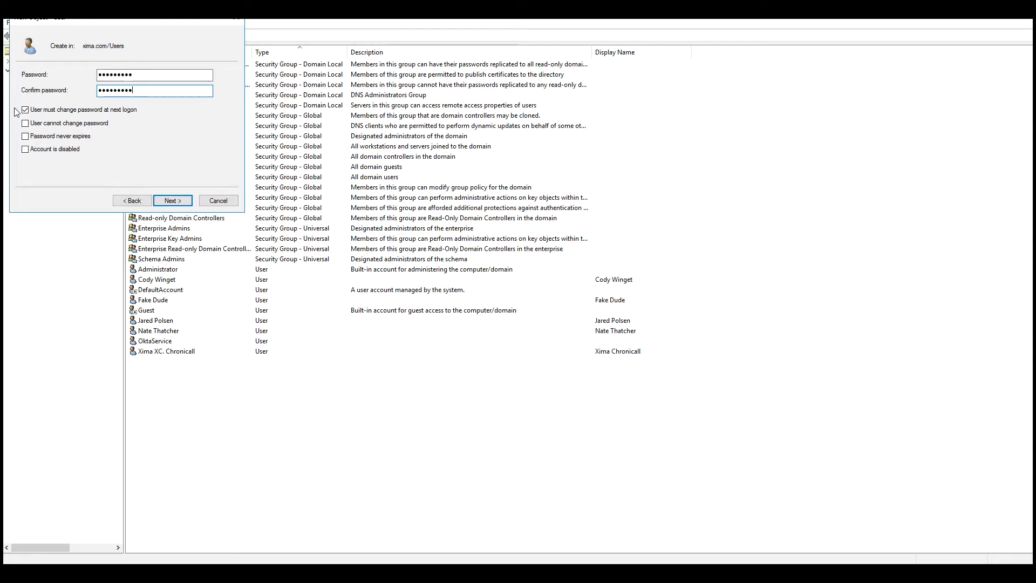
click(26, 111)
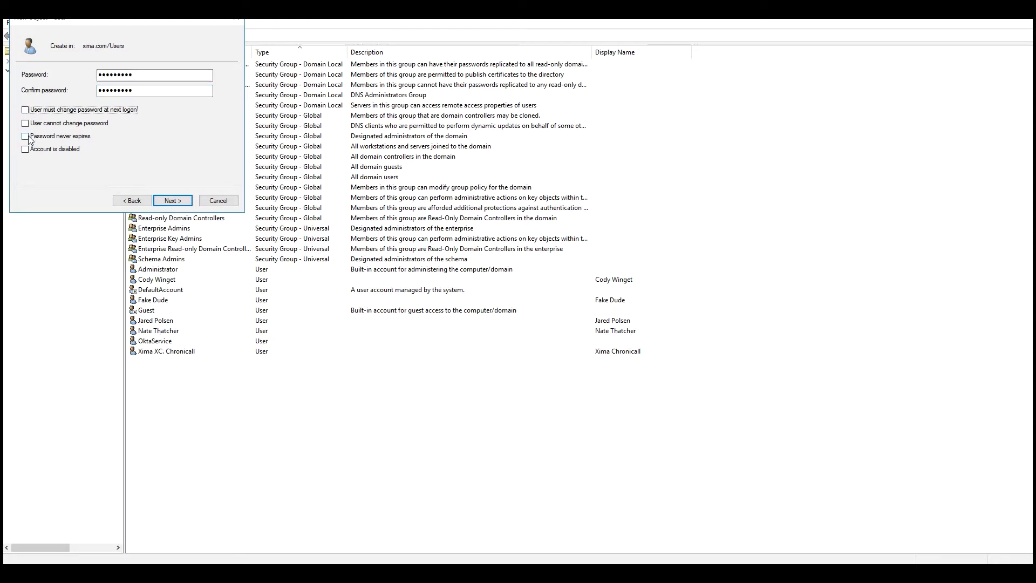
click(27, 137)
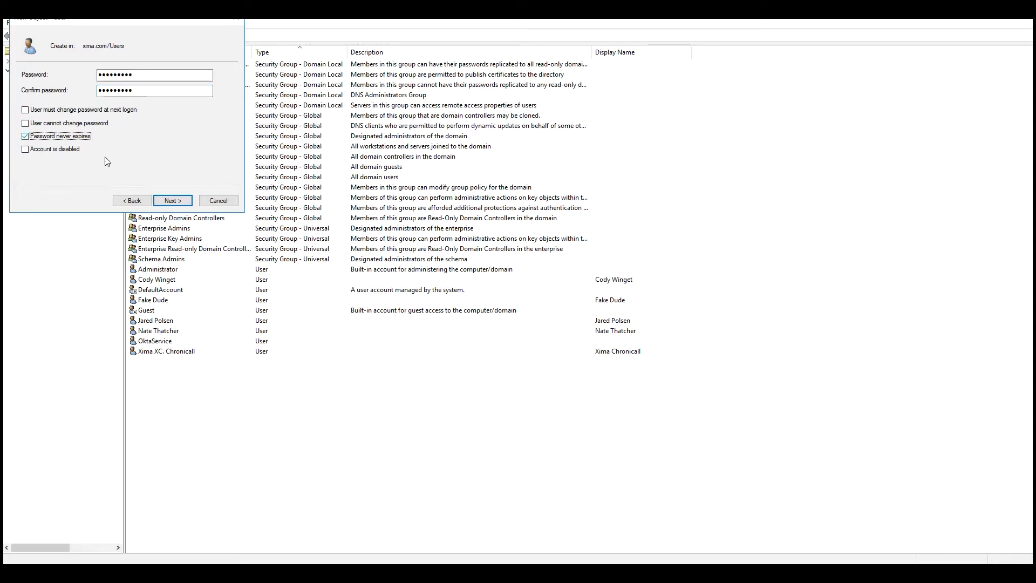
click(172, 201)
click(172, 200)
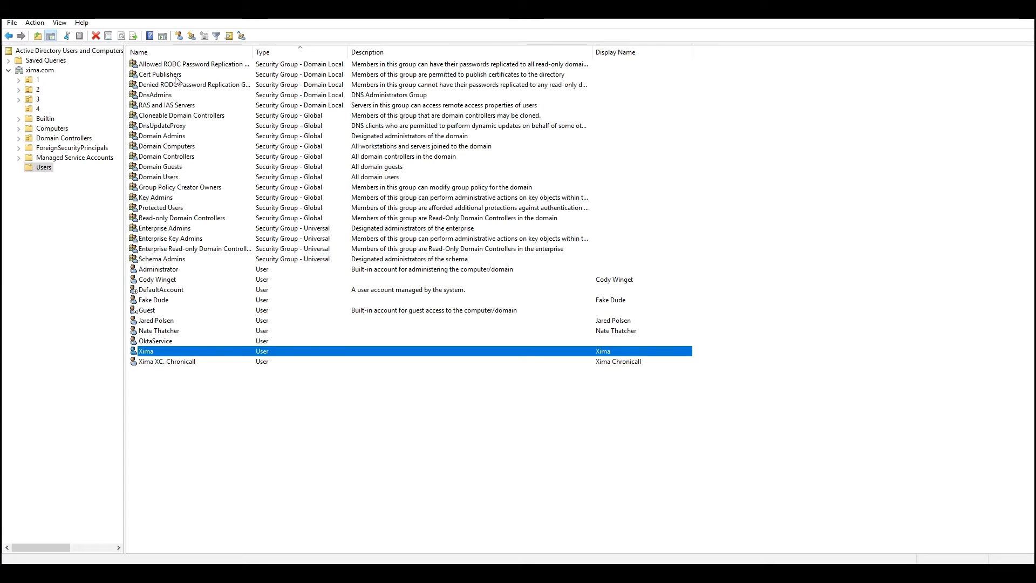
Add an organizational unit named Chronicall at the root of xima.com
click(52, 70)
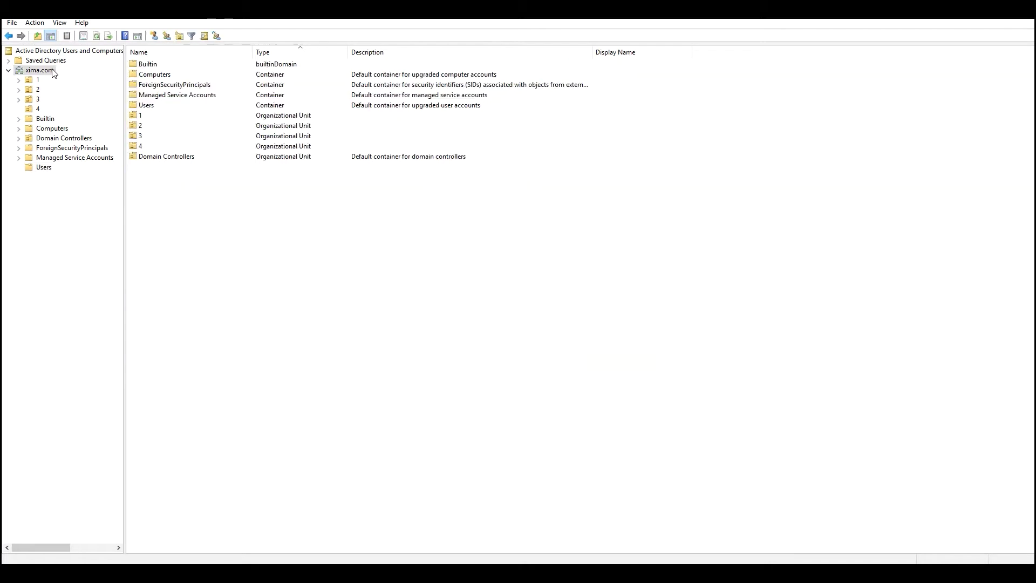
click(180, 36)
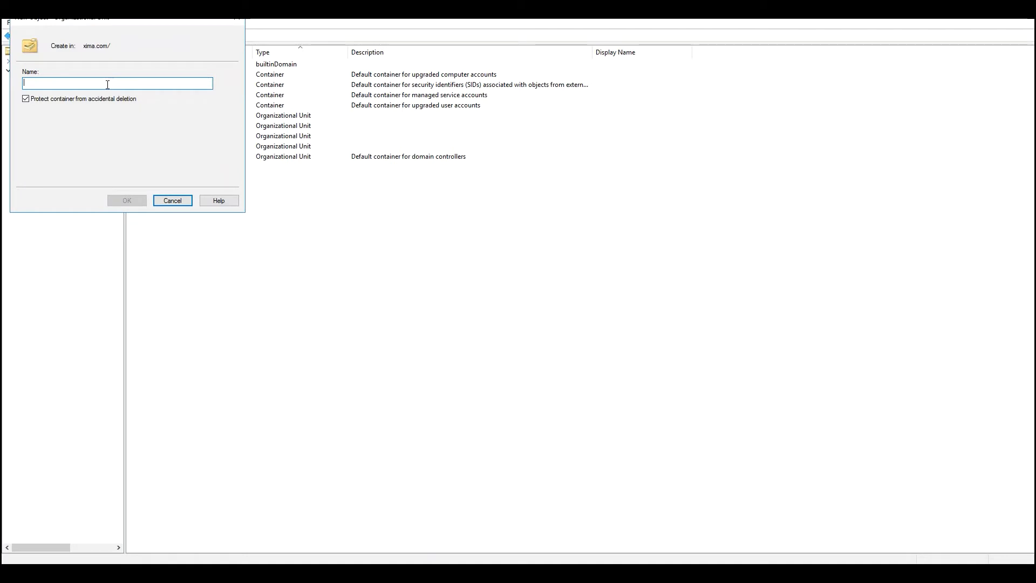
text(Chronicall)
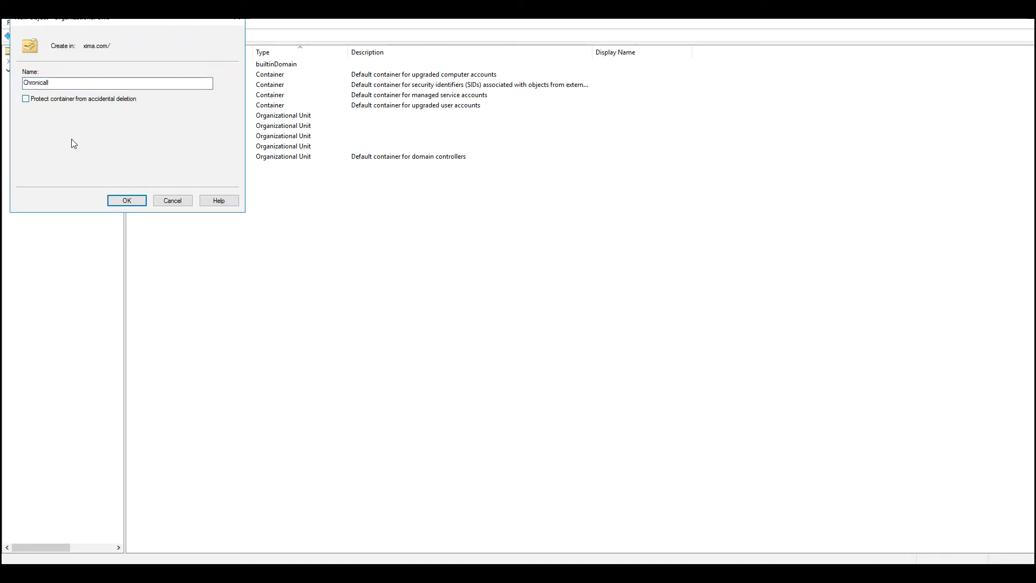
click(137, 203)
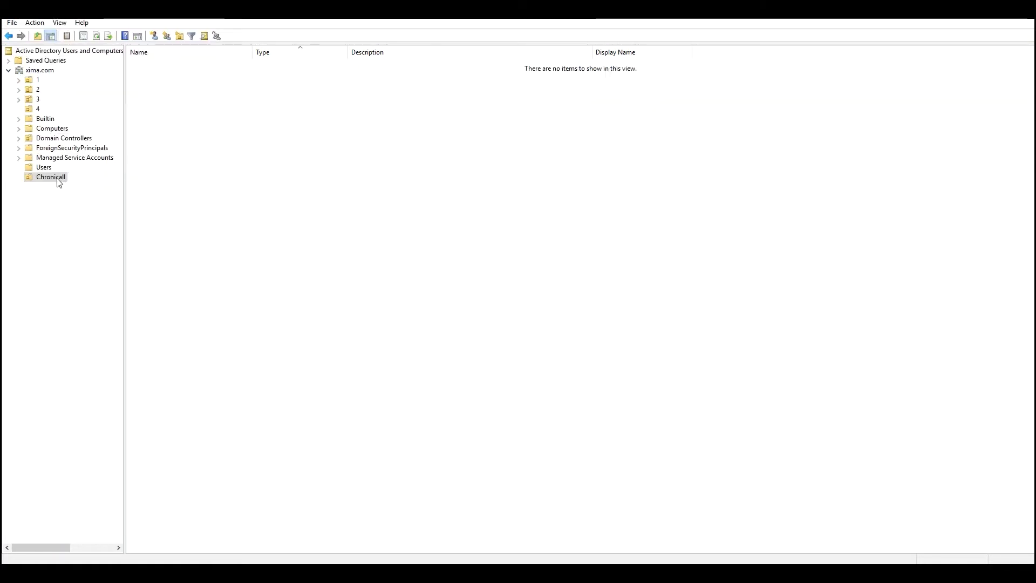
Create an unprotected organizational unit named User Account inside Chronicall
right_click(58, 179)
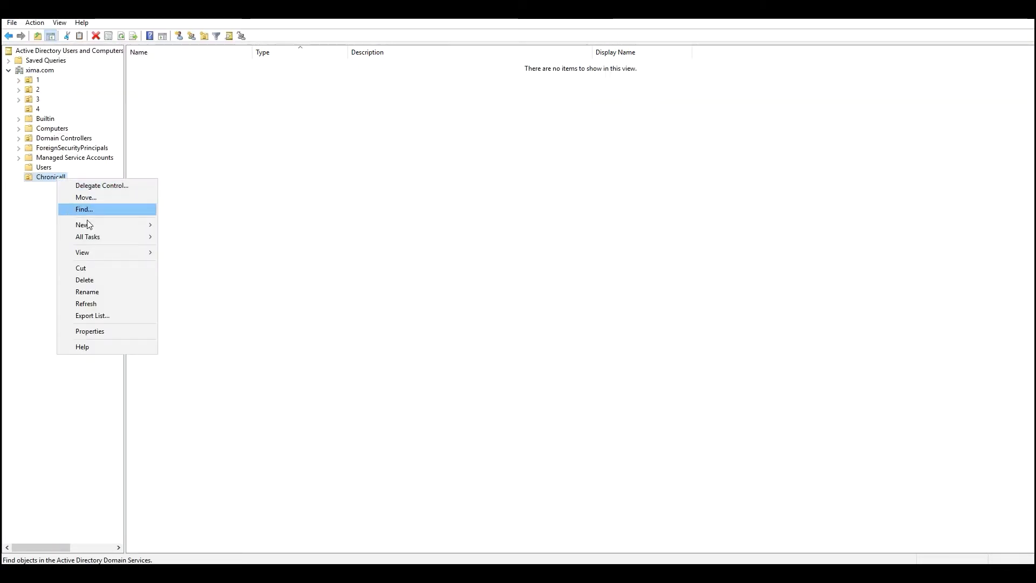
mouse_move(89, 223)
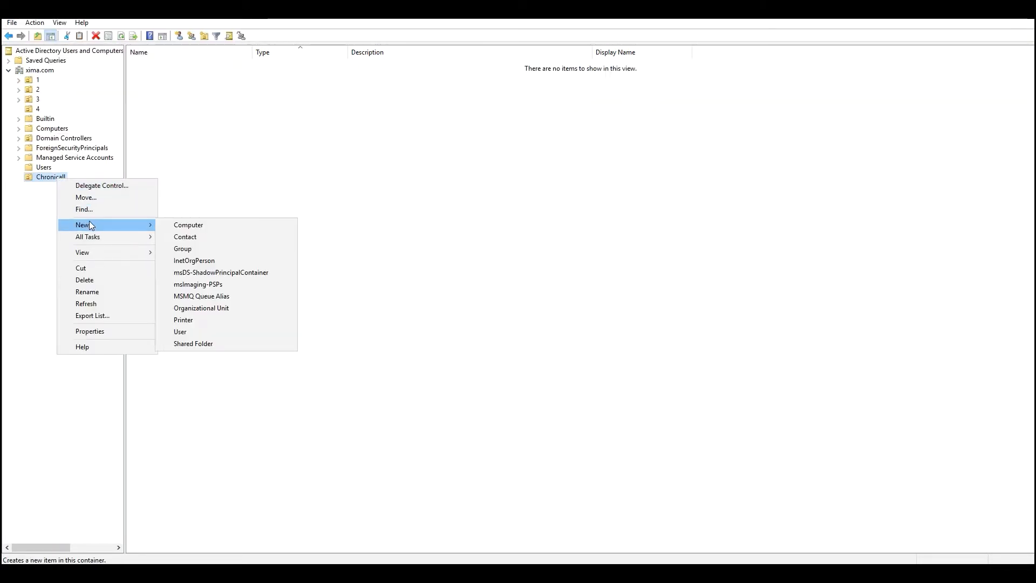
click(231, 309)
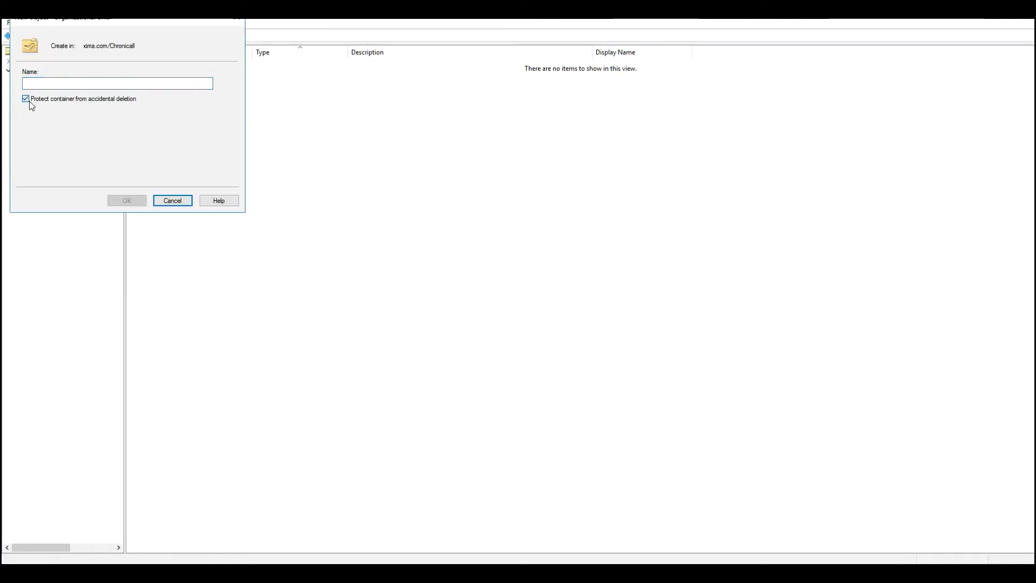
click(26, 99)
click(52, 83)
text(U)
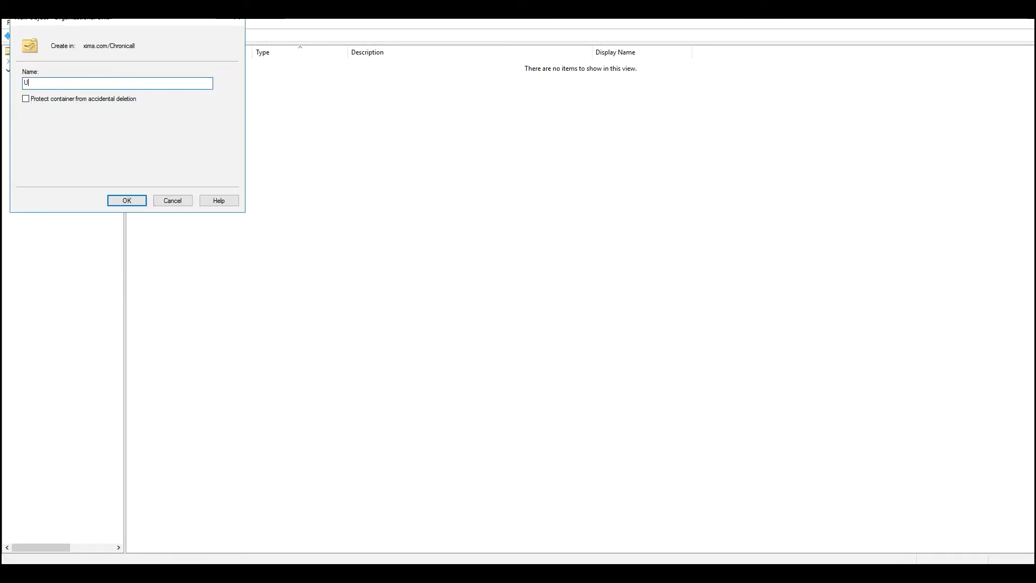
text(ser Account)
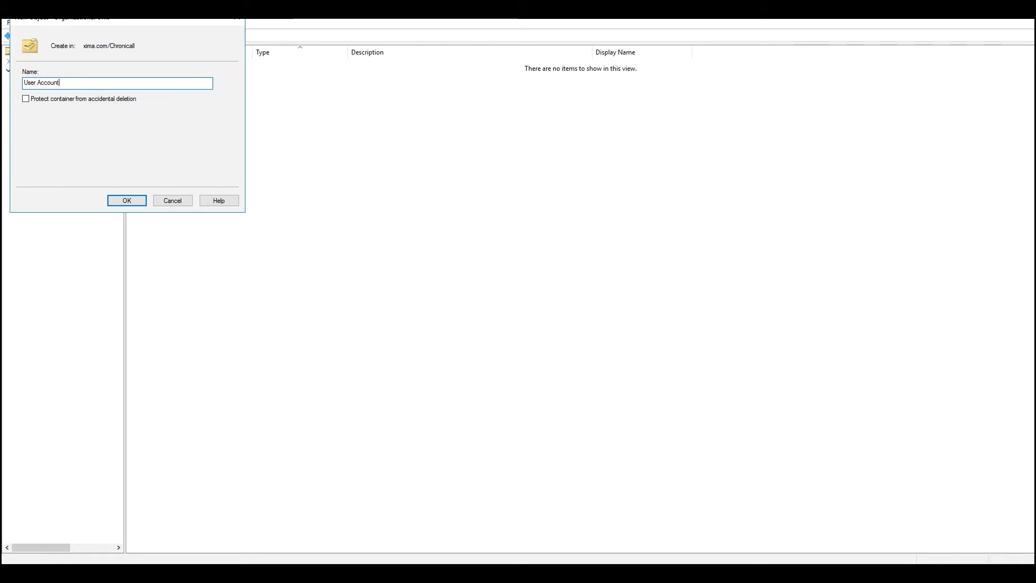
click(127, 202)
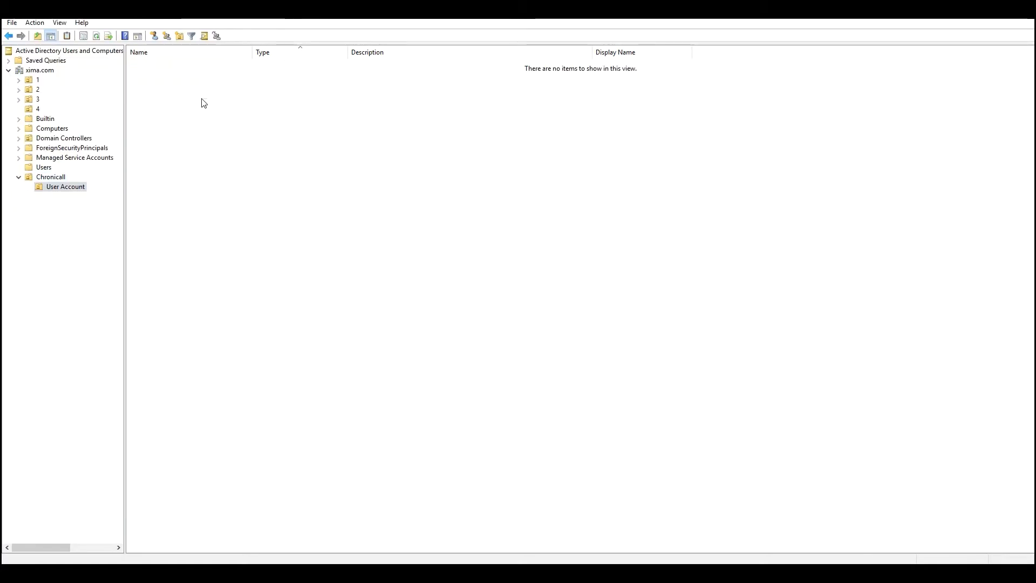
Add a global security group named ChronicallAdmin to the User Account unit
right_click(202, 100)
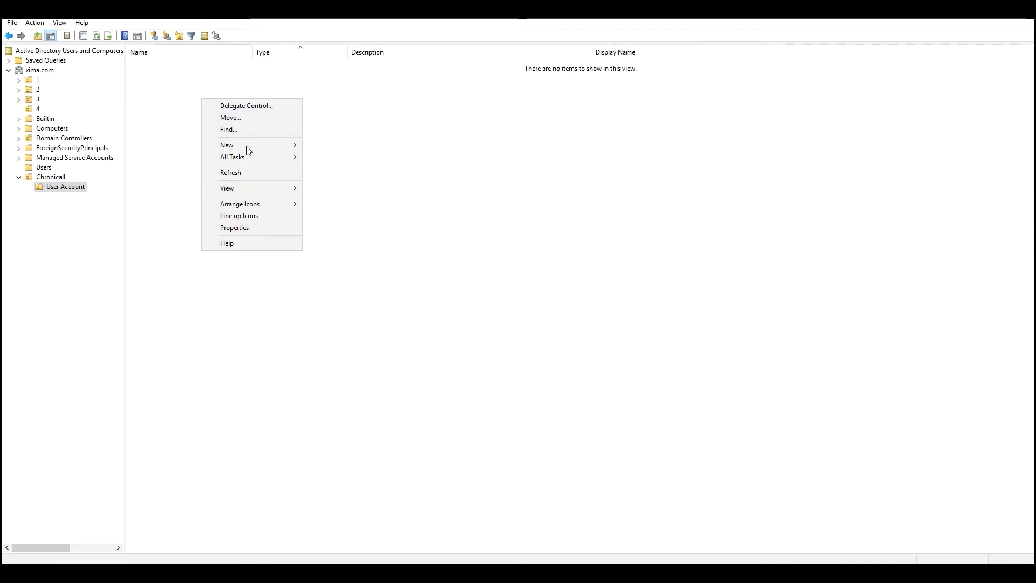
mouse_move(247, 144)
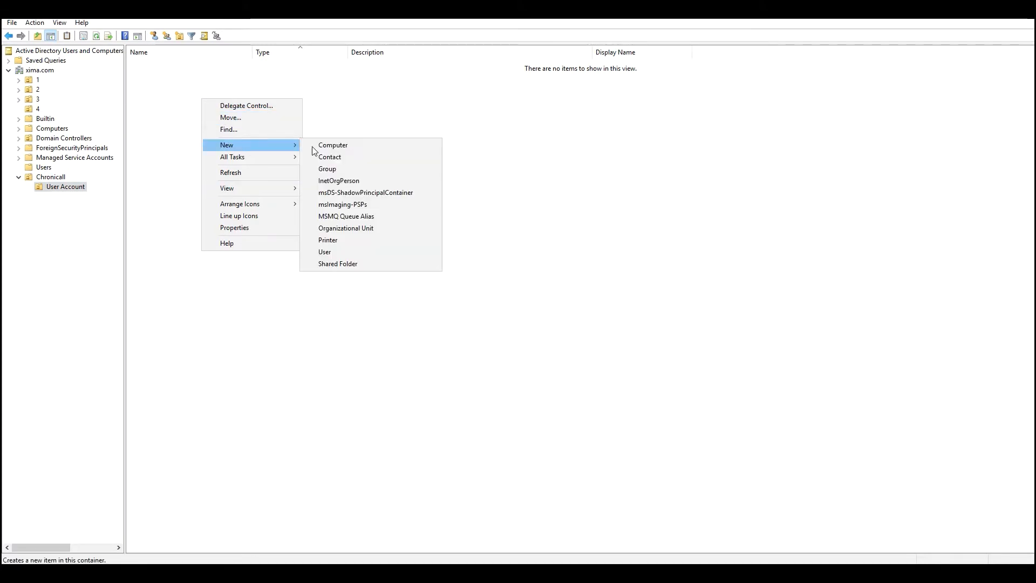
click(341, 171)
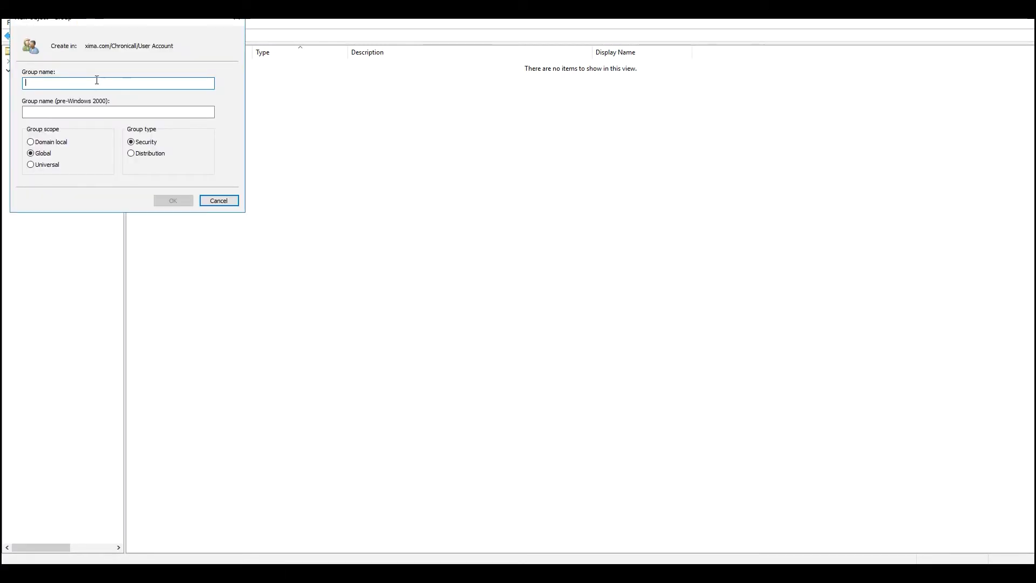
text(ChronicallA)
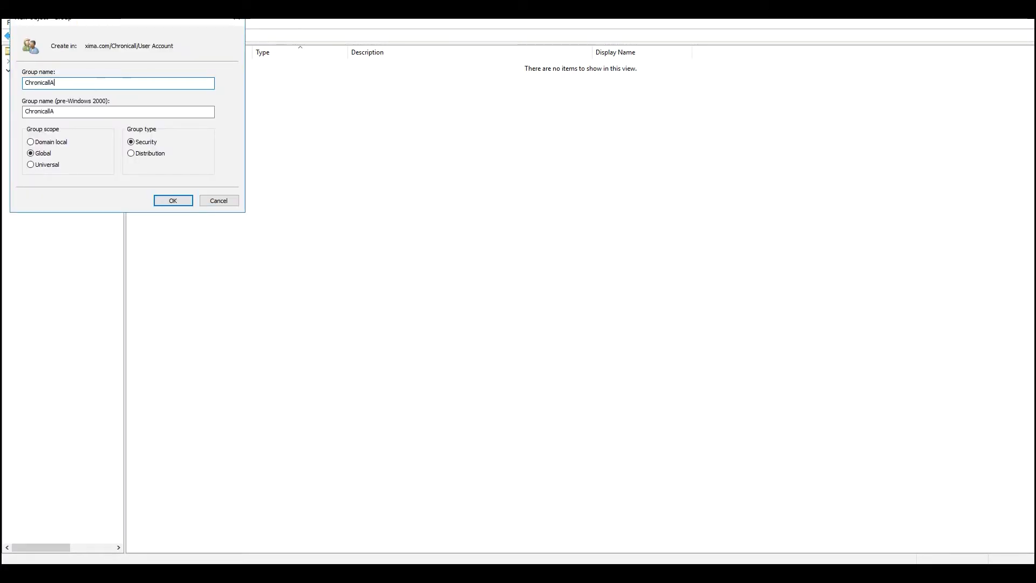
text(dmin)
click(173, 203)
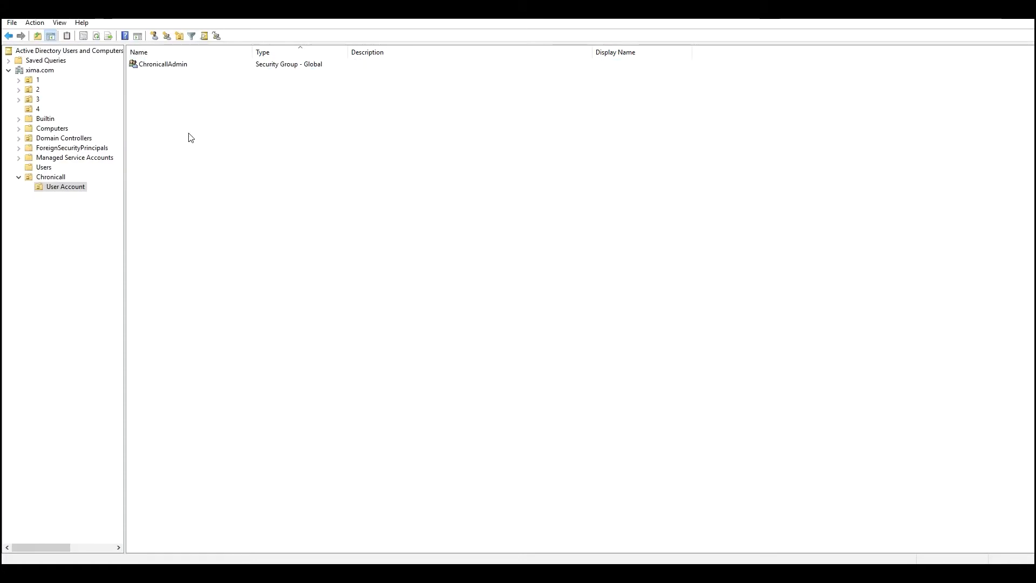
Add a second global security group, ChronicallManager, to User Account
right_click(189, 136)
mouse_move(249, 178)
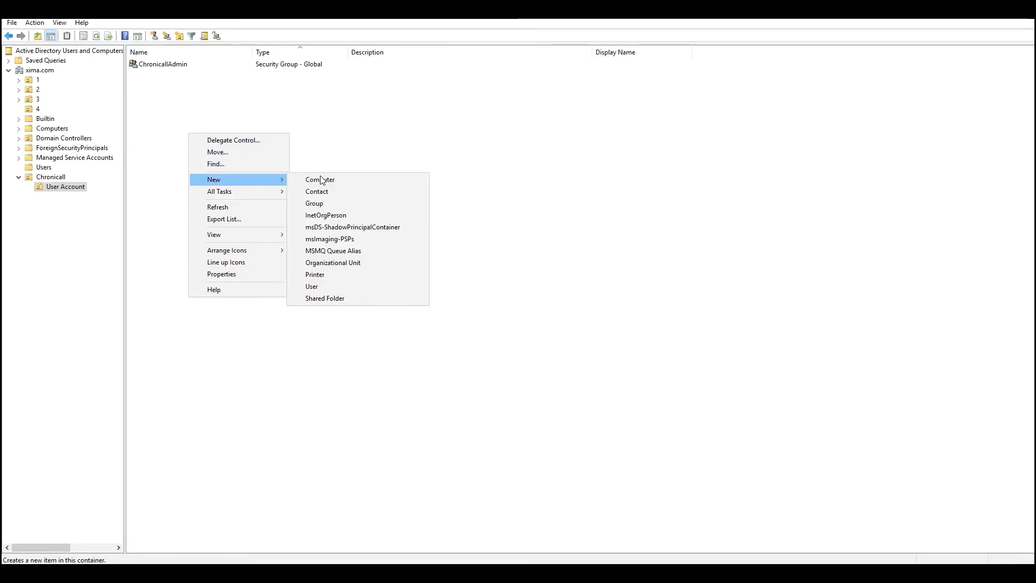
click(322, 203)
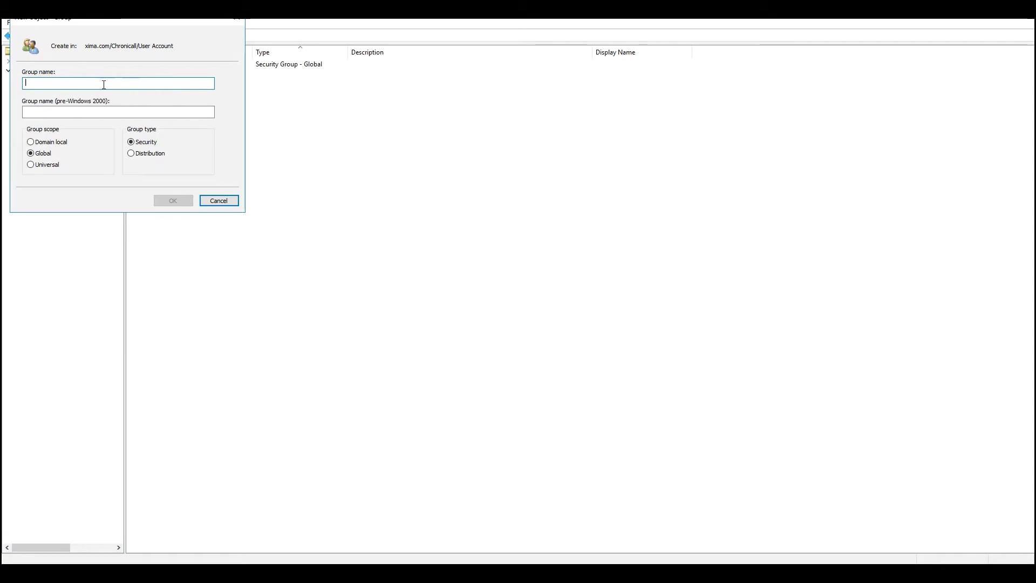
text(Chronical)
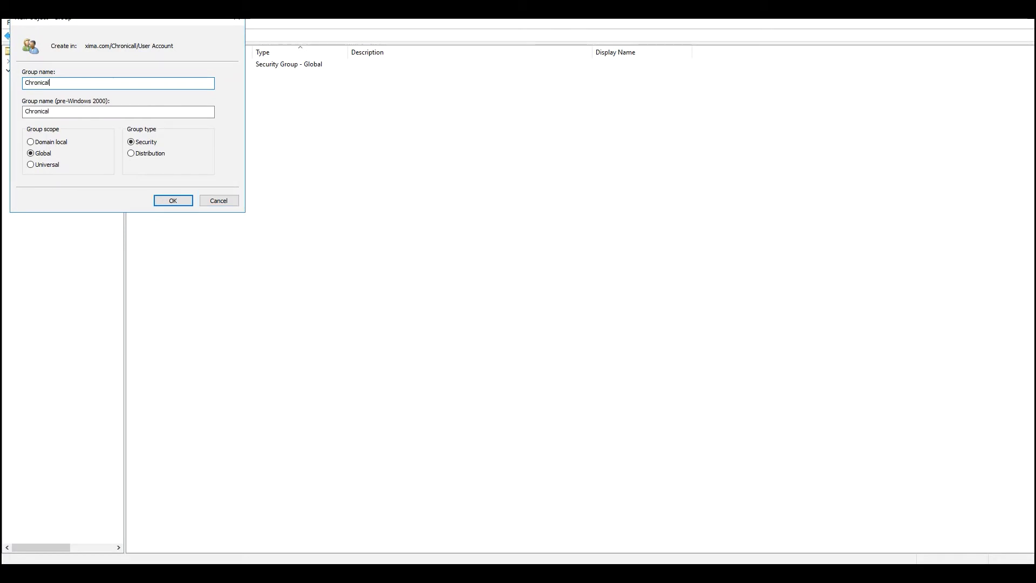
text(lManager)
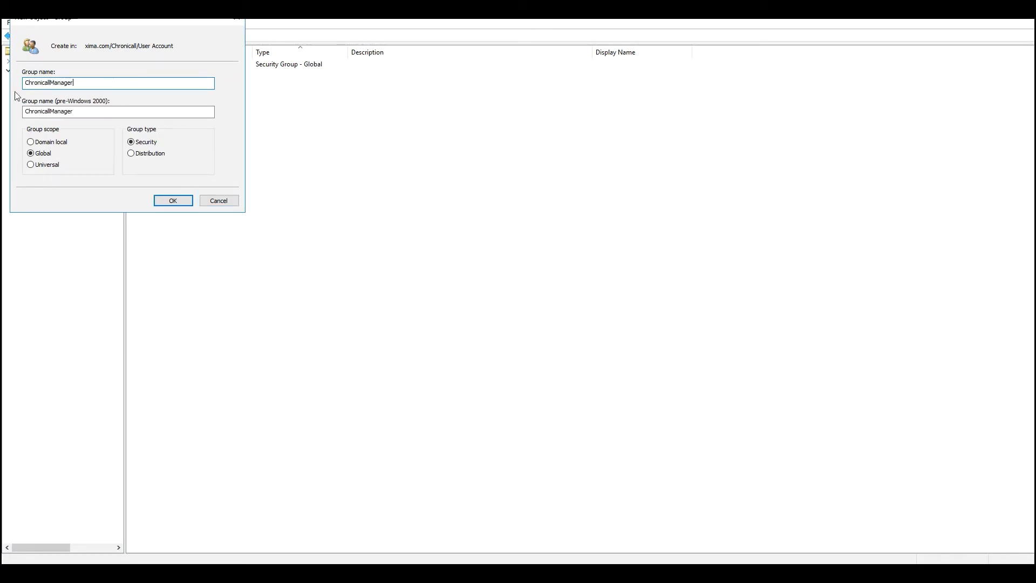
click(173, 201)
Add a global security group named ChronicallSupervisor to User Account
right_click(198, 152)
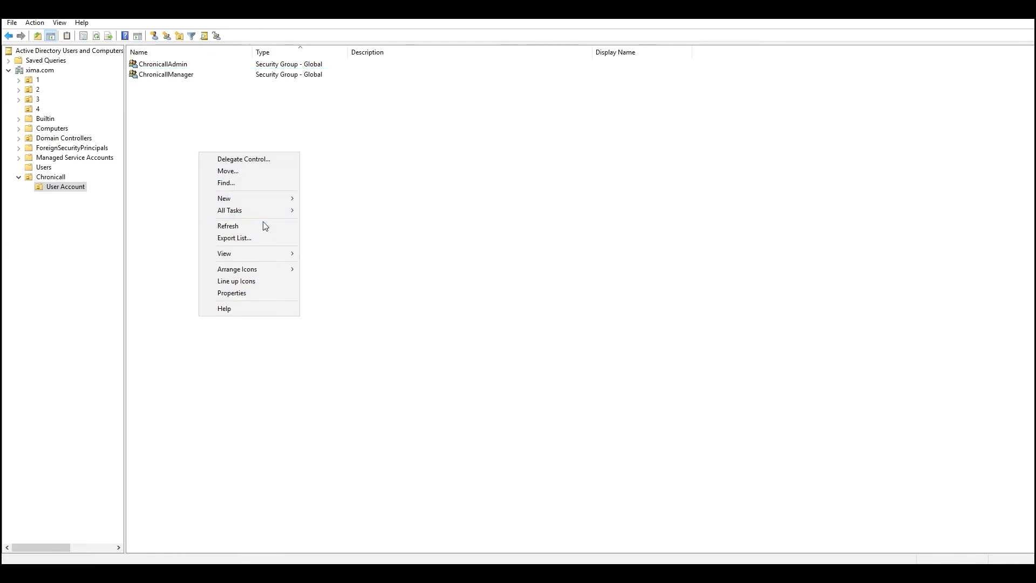
mouse_move(255, 199)
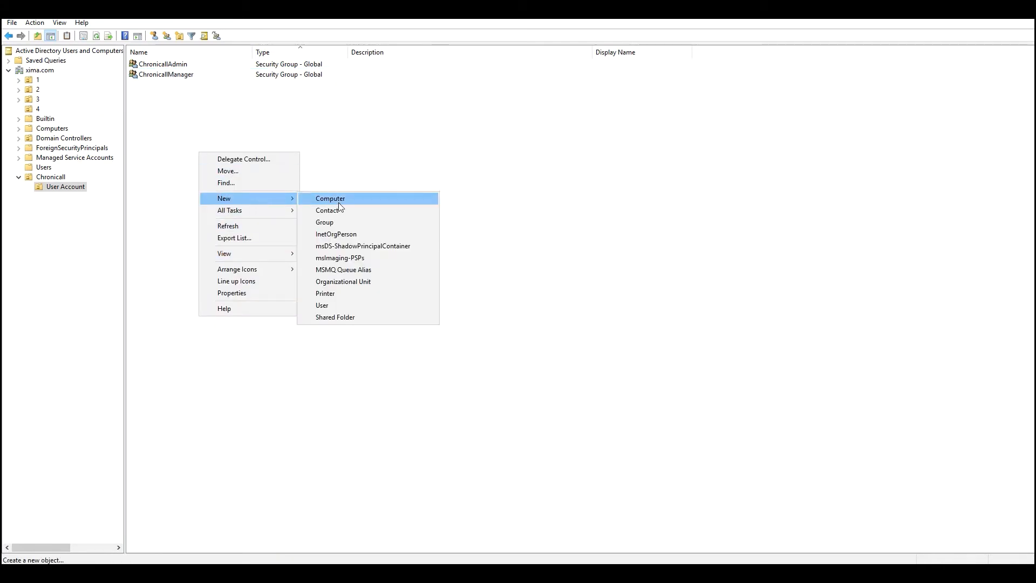
click(335, 223)
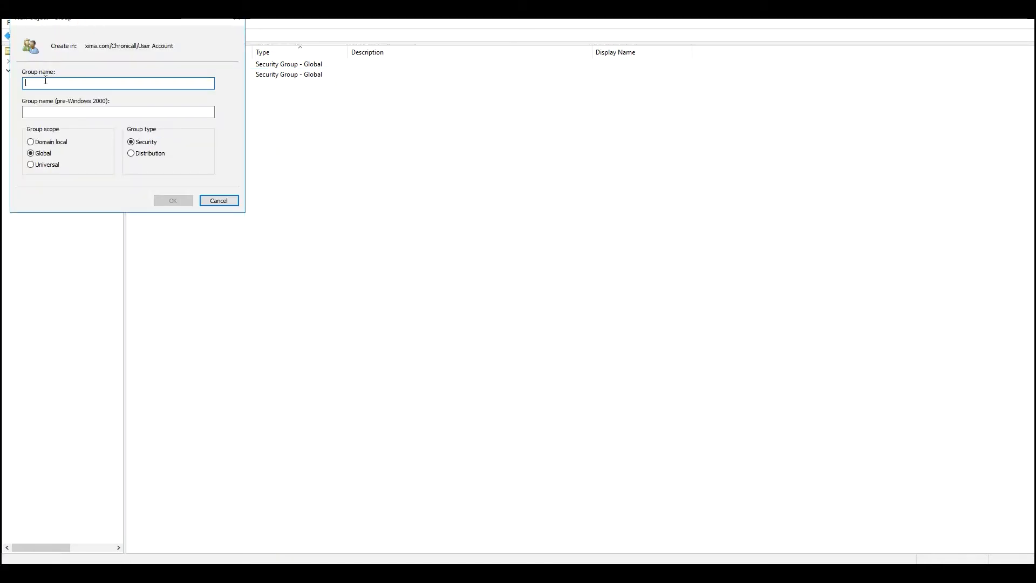
text(ChronicallSupervisor)
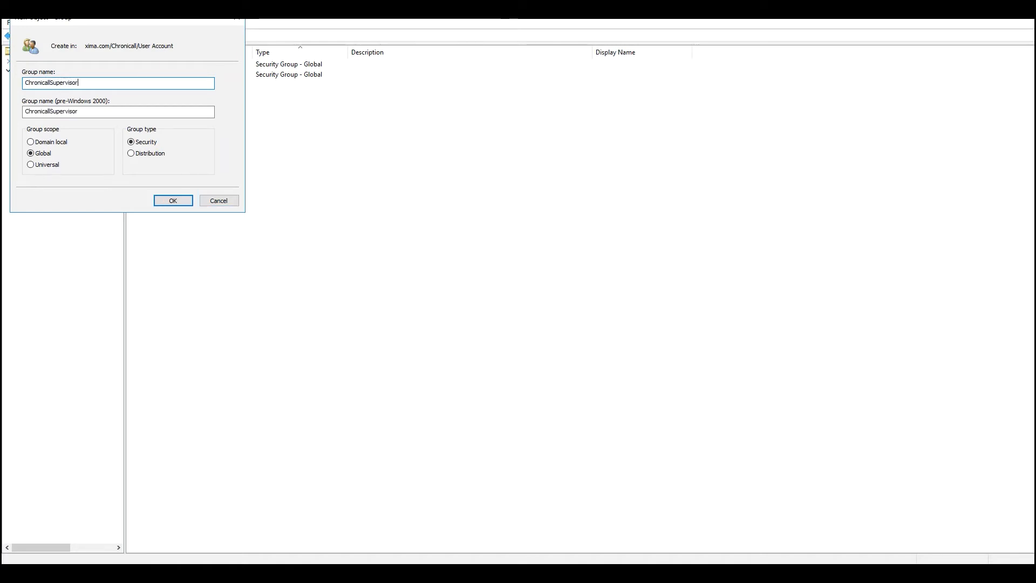
click(172, 201)
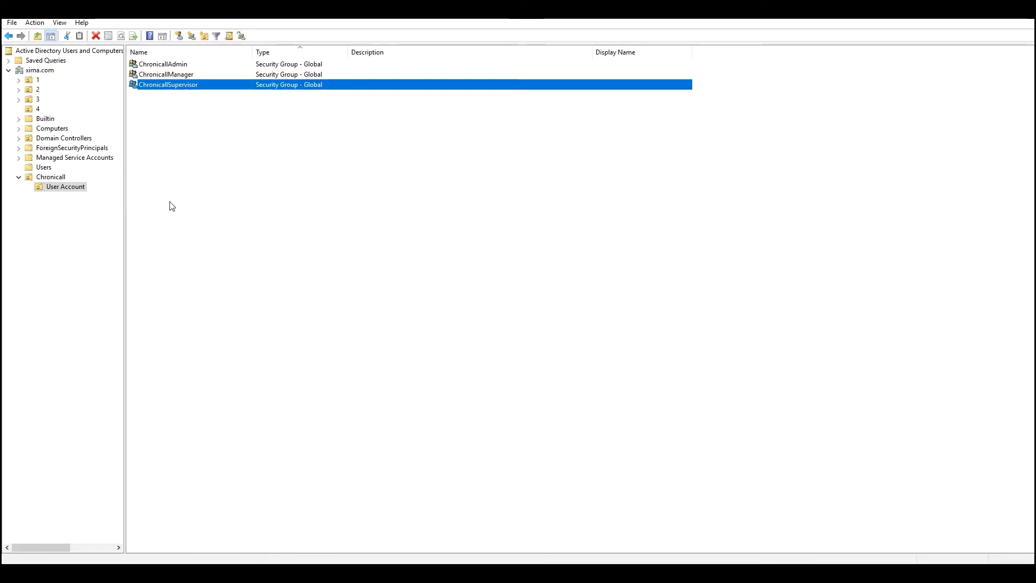
Select ChronicallAdmin, ChronicallManager and ChronicallSupervisor in turn to check the three groups
click(211, 67)
click(209, 65)
click(209, 76)
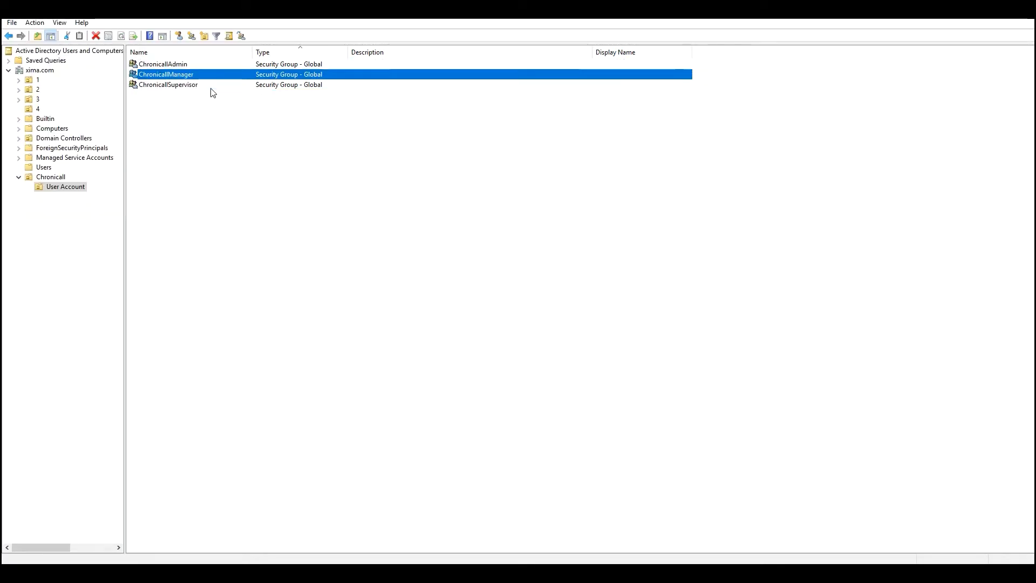
click(210, 87)
click(194, 65)
click(198, 74)
click(195, 86)
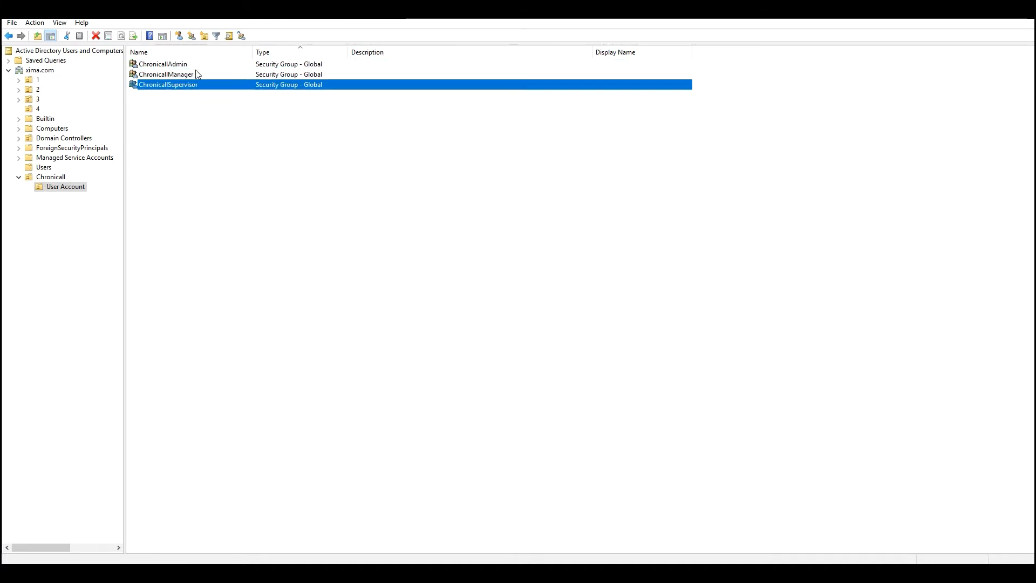
Create an unprotected organizational unit named User Licensing inside Chronicall
right_click(54, 177)
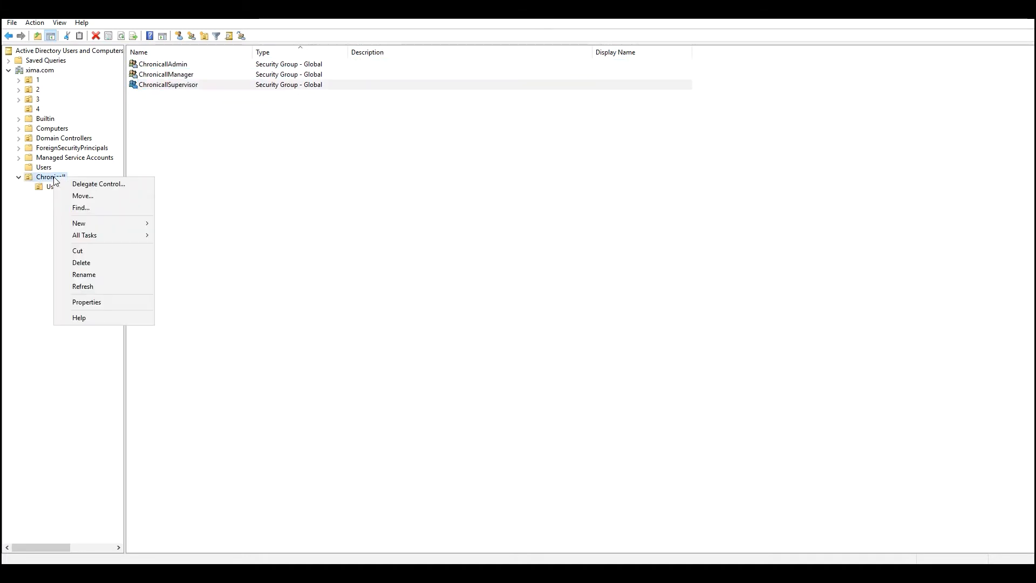
mouse_move(102, 223)
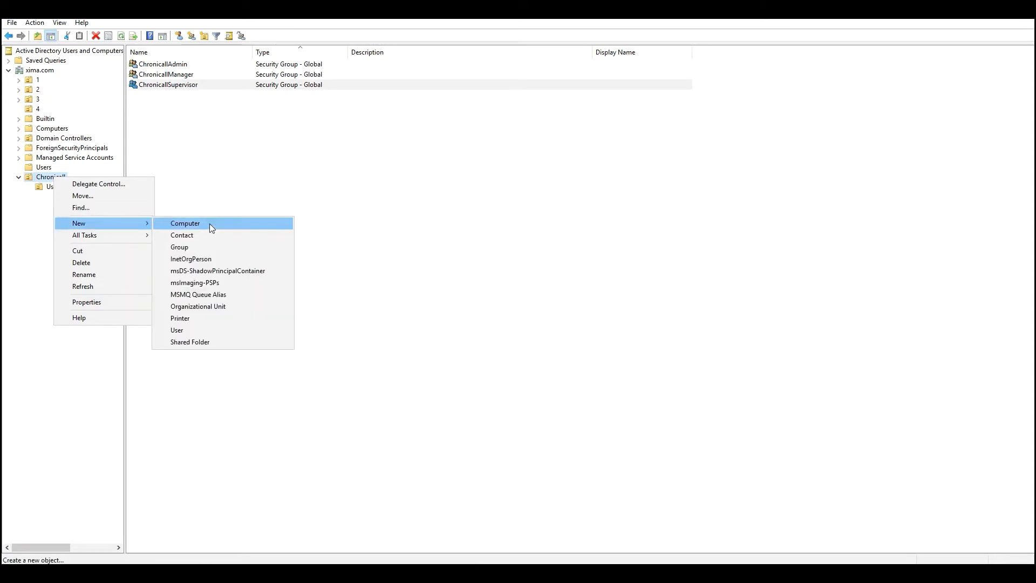
click(199, 309)
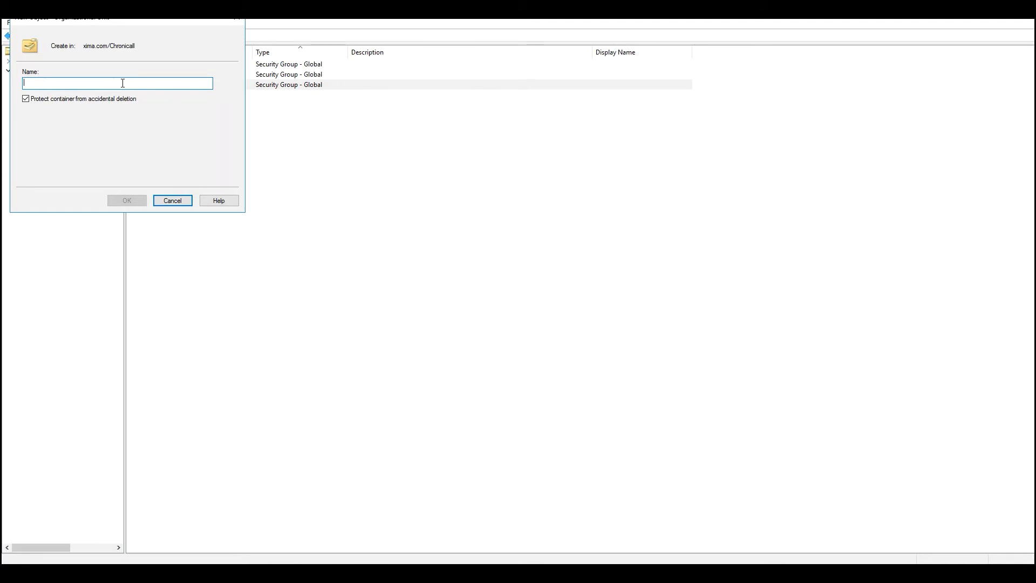
text(User Licensing)
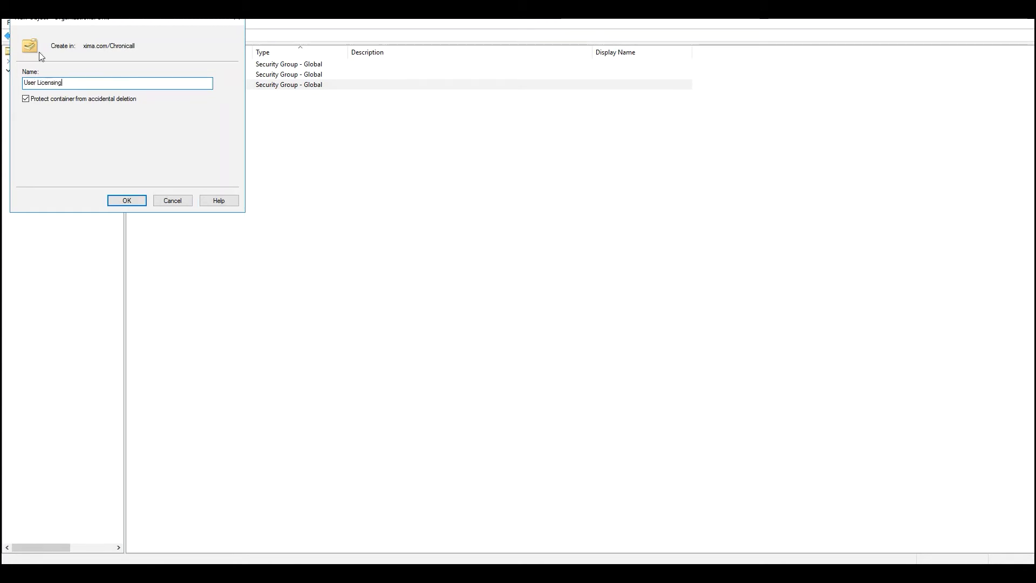
click(26, 99)
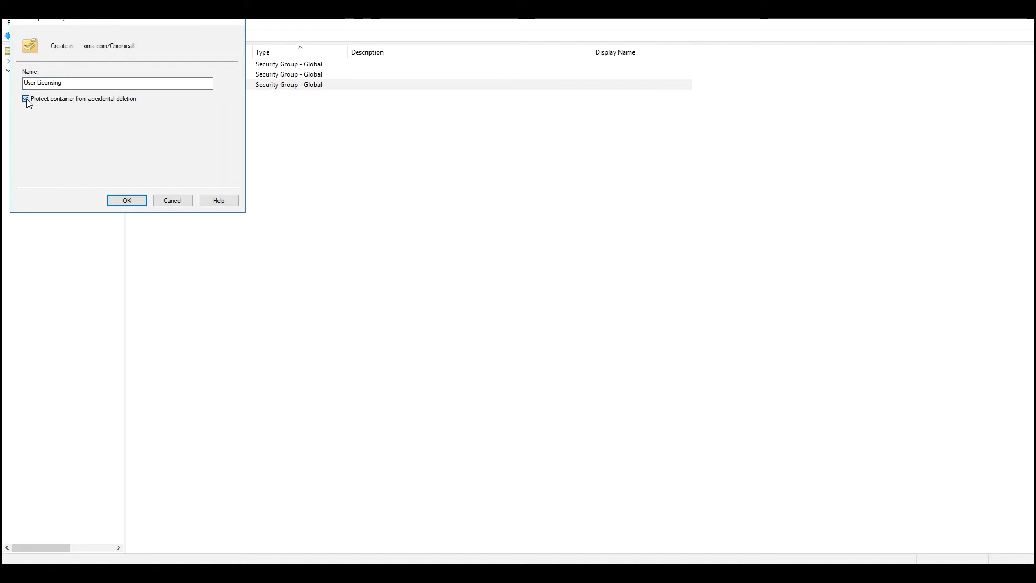
click(127, 201)
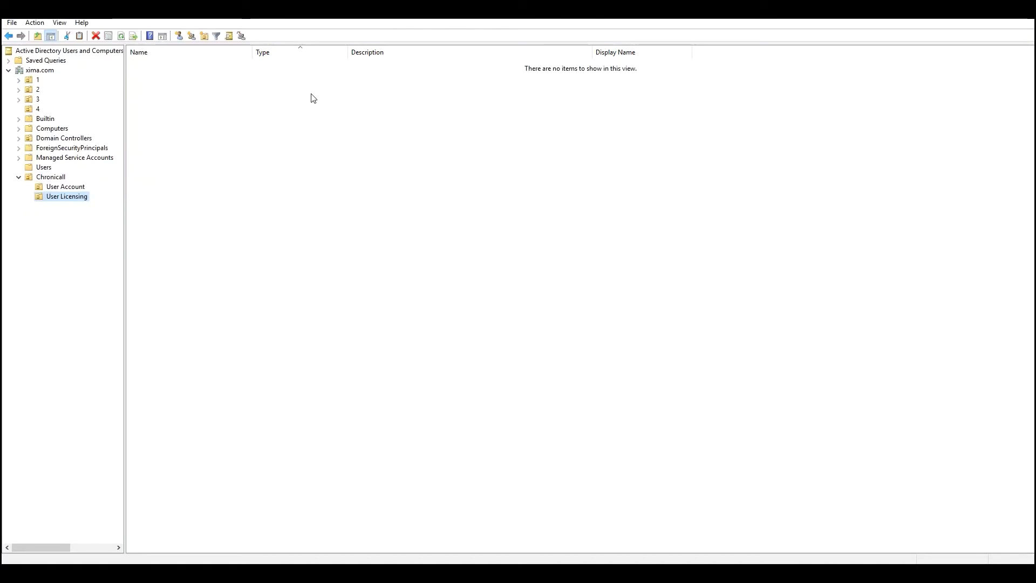
Add global security groups ChronicallChatAgent and ChronicallVoiceAgent to User Licensing
right_click(263, 99)
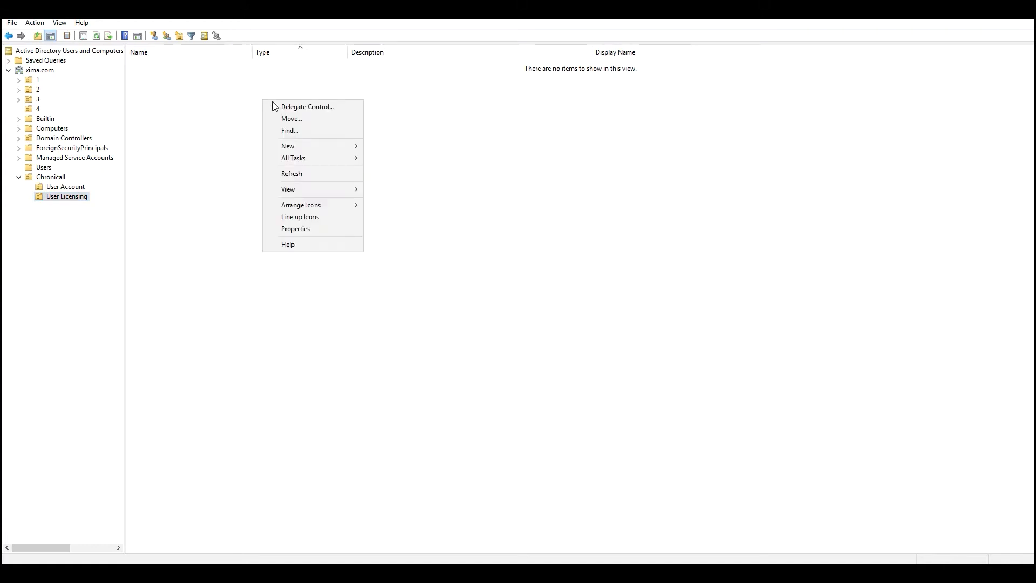
mouse_move(309, 146)
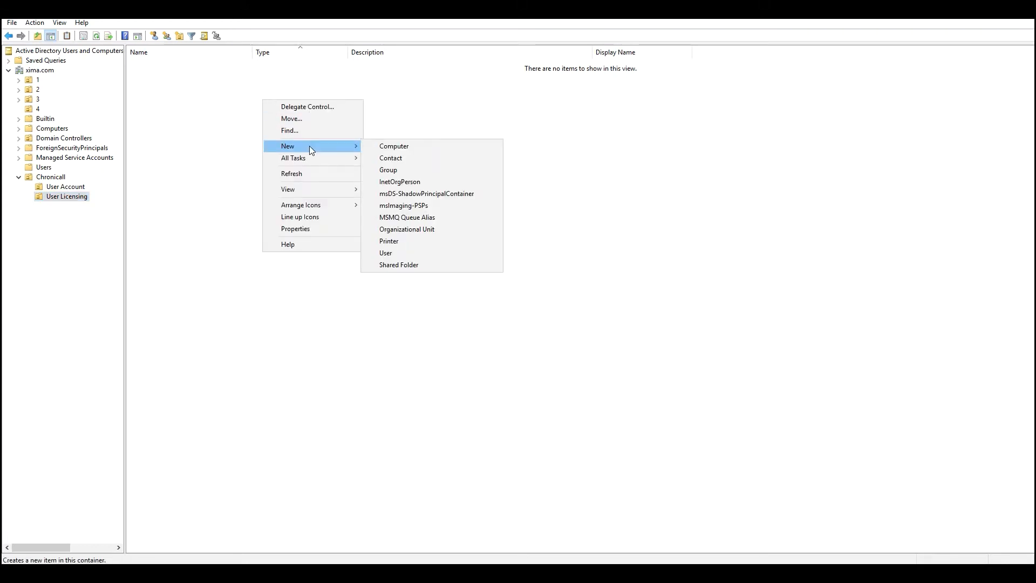
click(423, 172)
text(Ch)
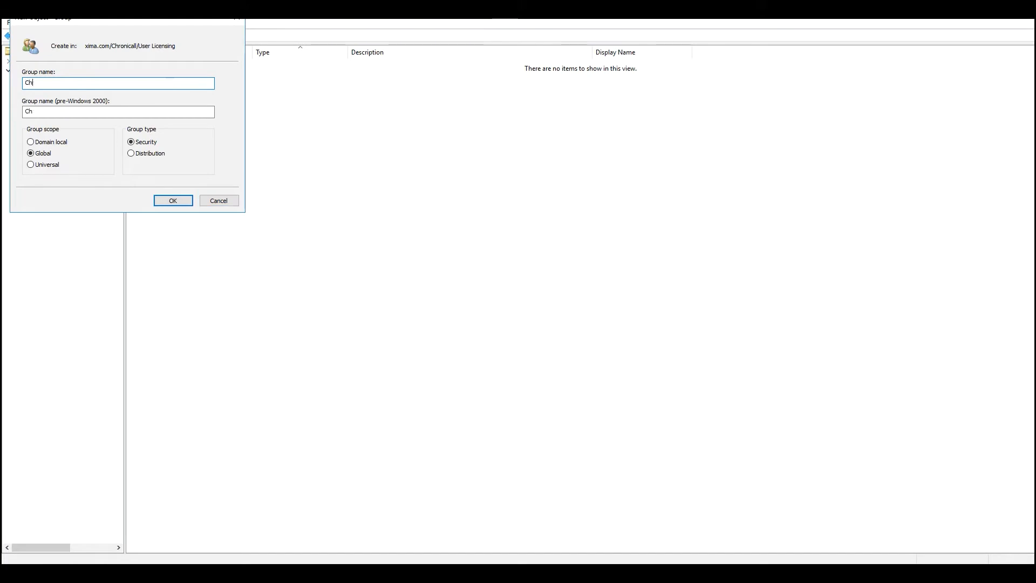
text(ronicallChatAgent)
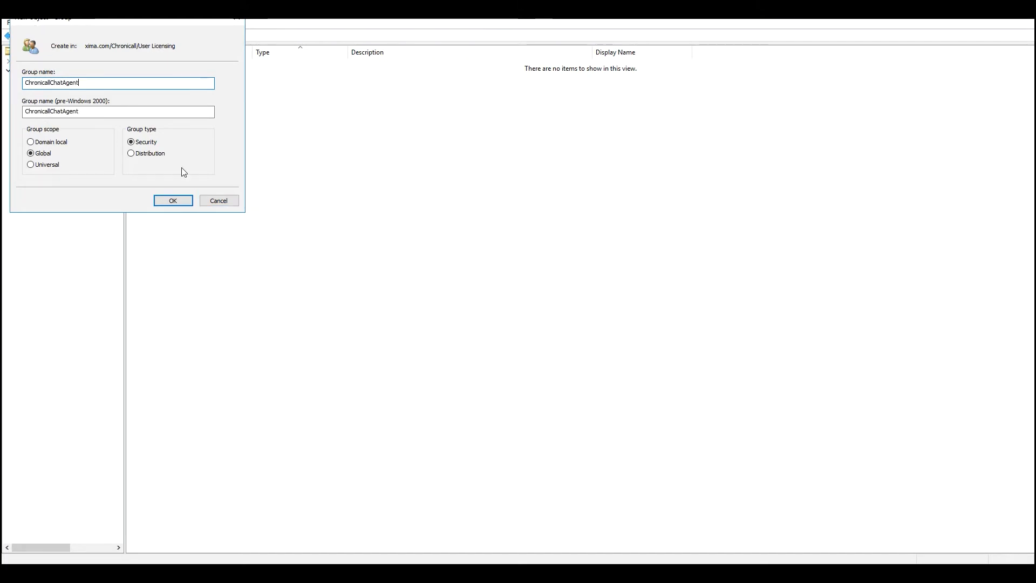
click(183, 201)
right_click(210, 169)
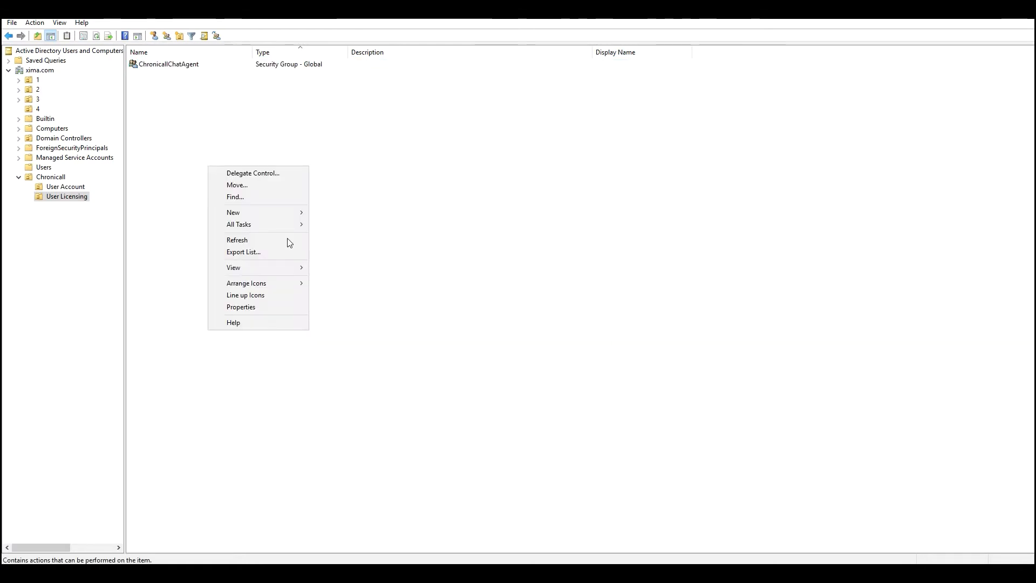
mouse_move(269, 213)
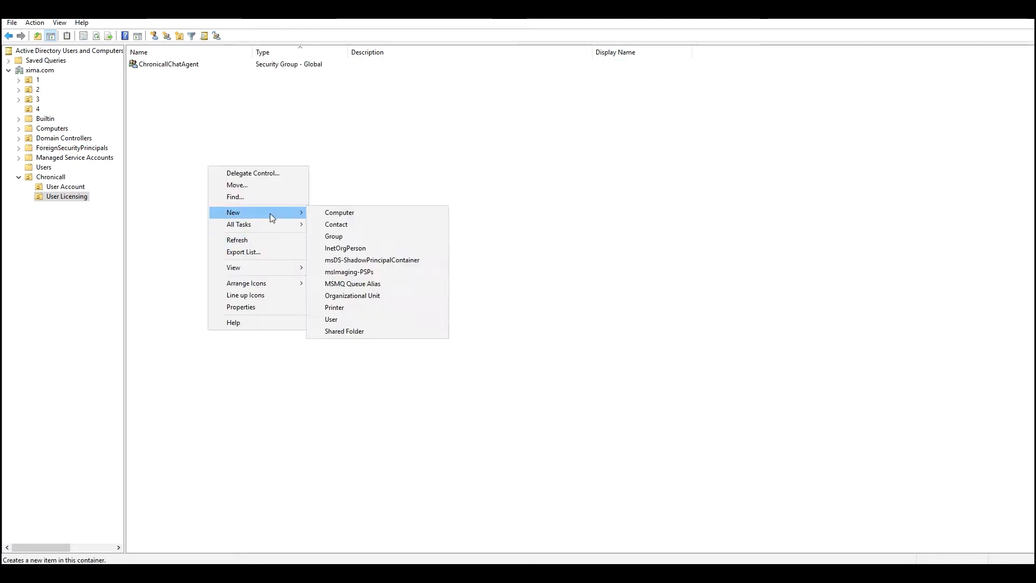
click(352, 236)
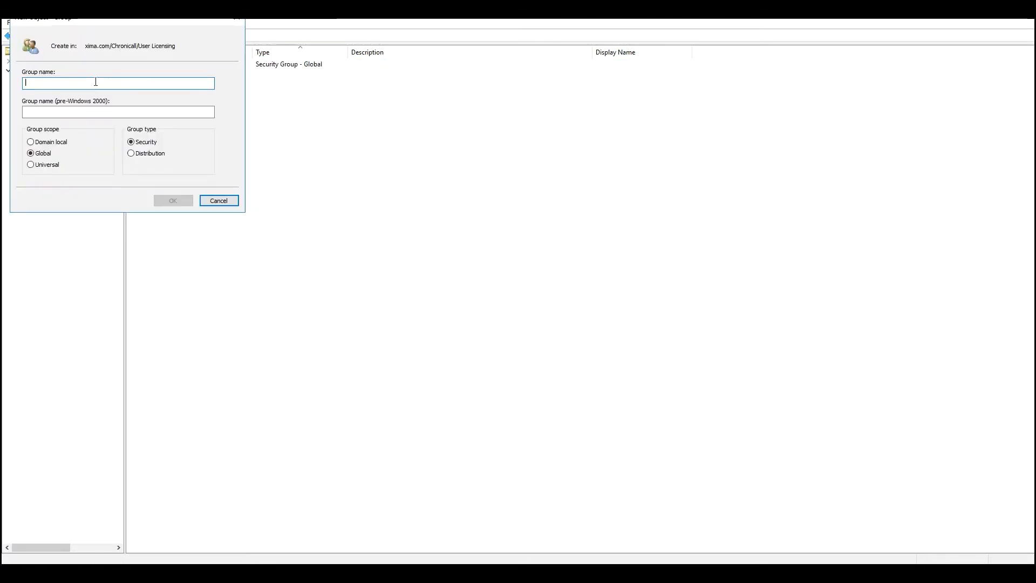
text(ChronicallBo)
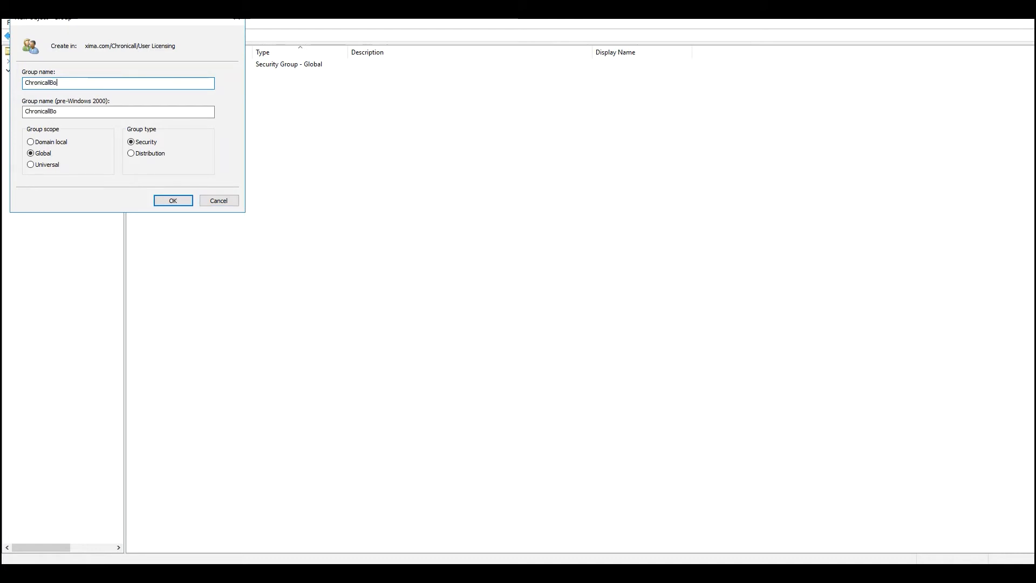
key(BackSpace)
key(BackSpace)
text(VoiceAgent)
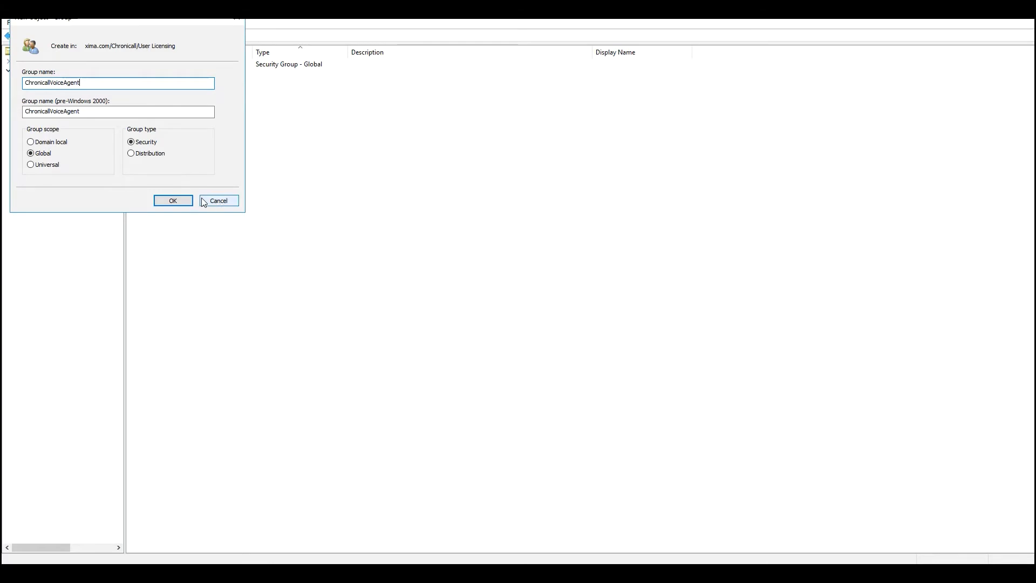
click(183, 201)
Begin a third User Licensing group, entering the name ChronicallDashboardAgent
right_click(209, 128)
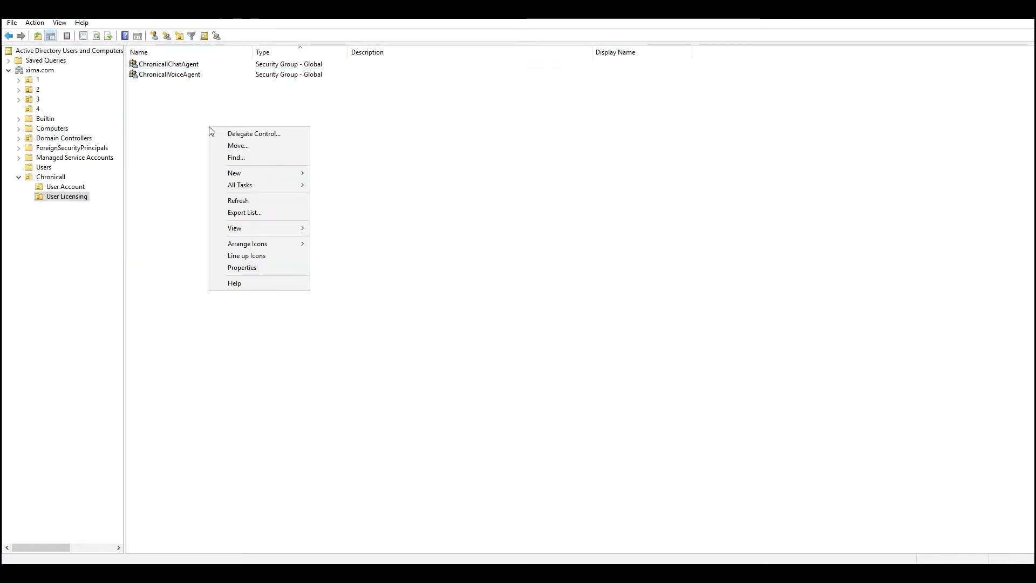
mouse_move(247, 172)
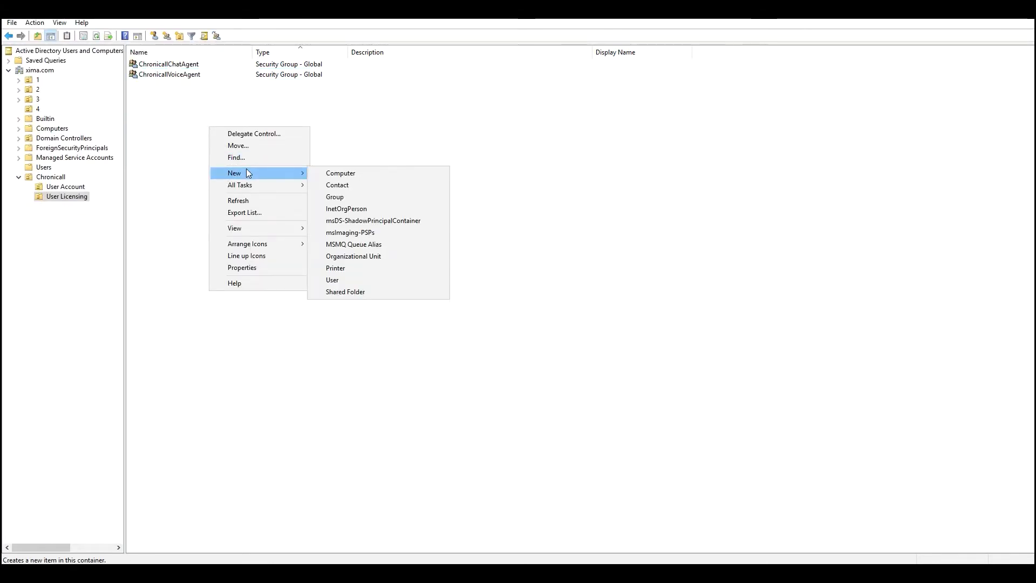
click(342, 196)
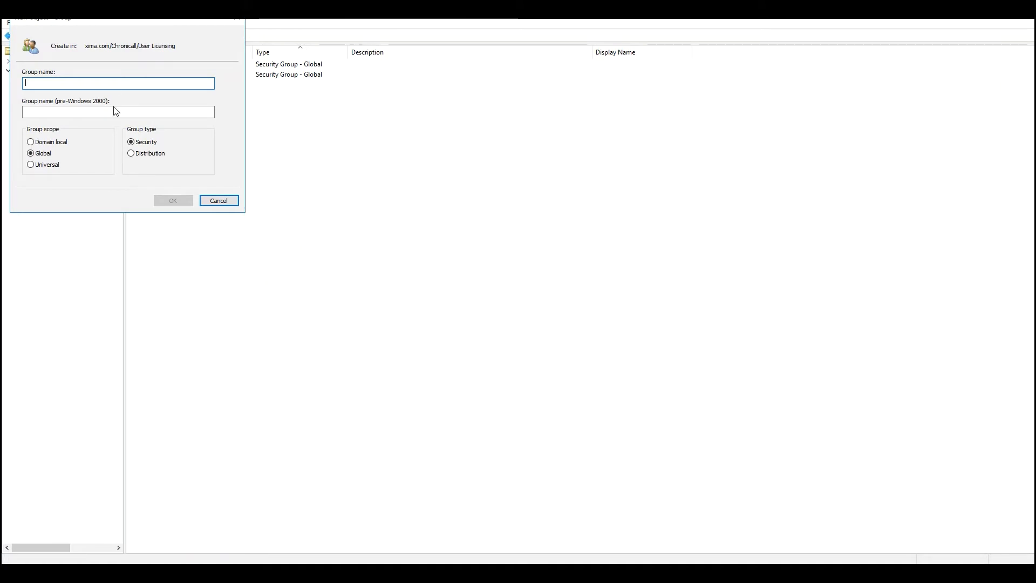
text(ChronicallDashboardAgent)
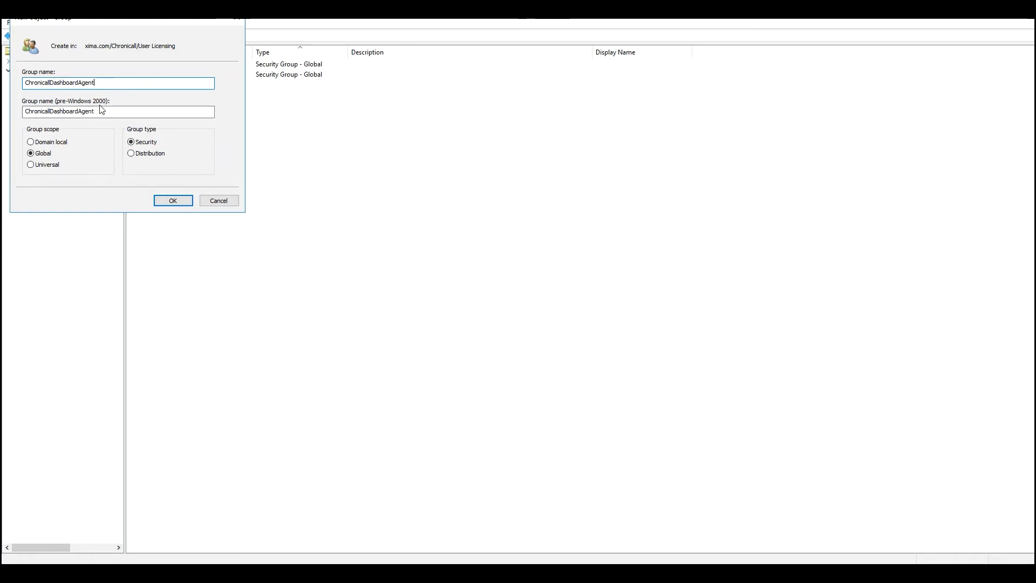
Confirm ChronicallDashboardAgent, then add ChronicallRealtimeAgent and ChronicallPhoneUser groups to User Licensing
click(174, 201)
right_click(203, 147)
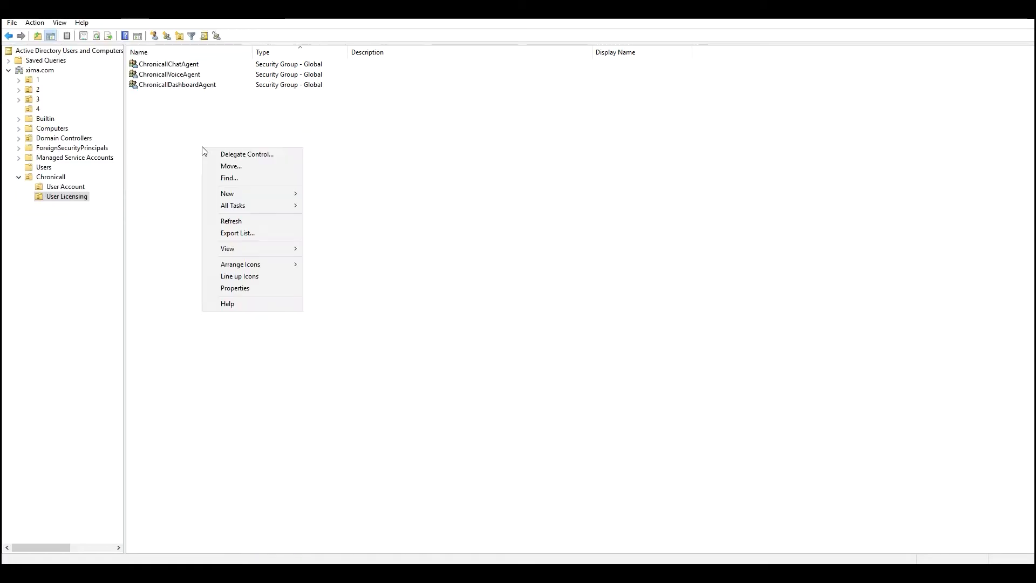
mouse_move(257, 192)
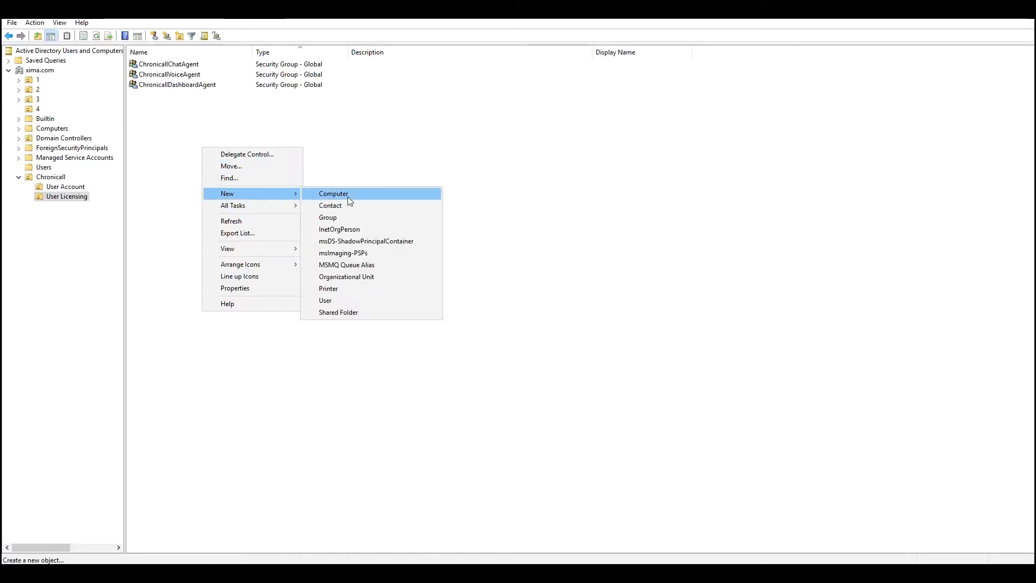
click(345, 217)
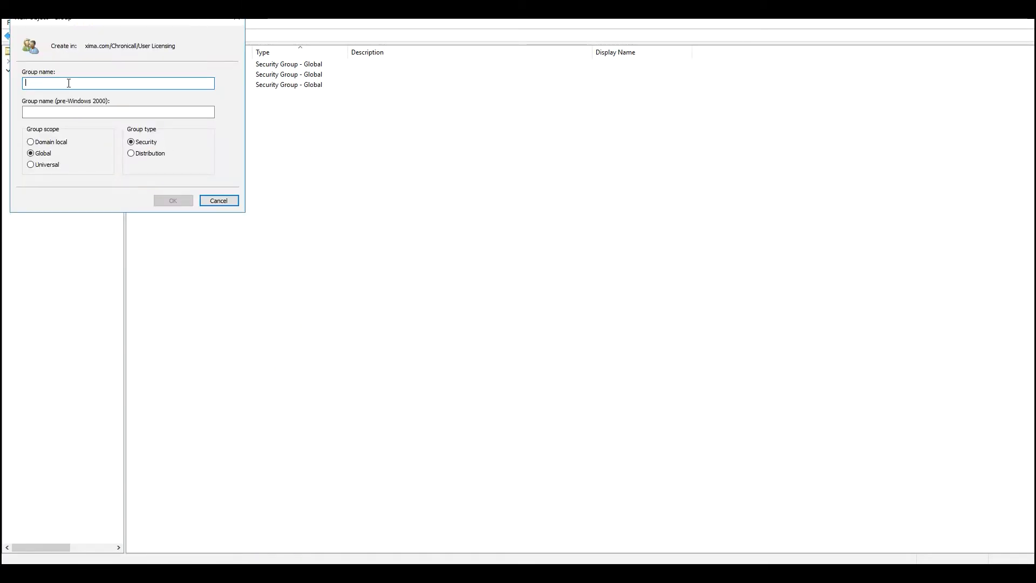
text(Chronicall)
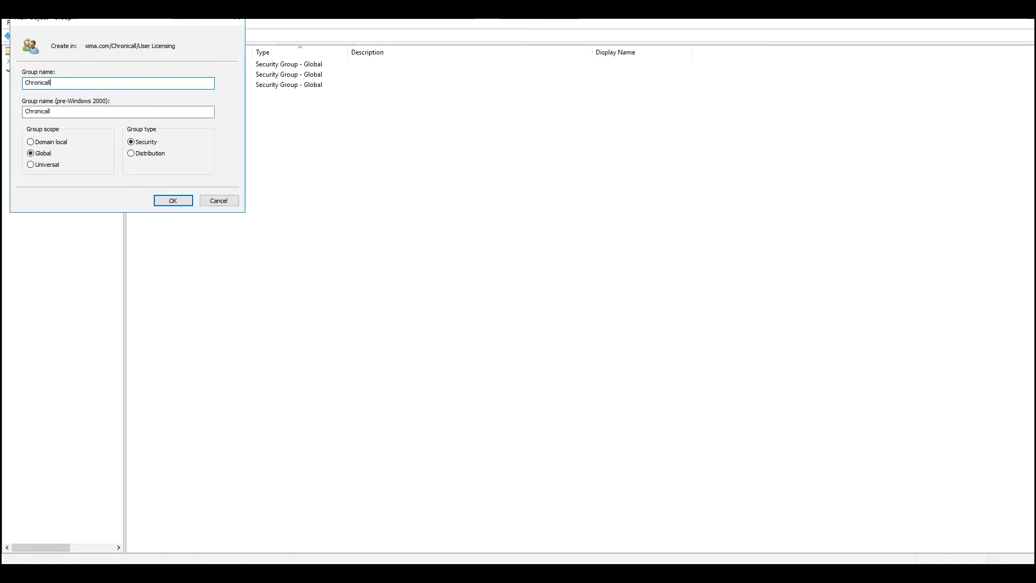
text(Reat)
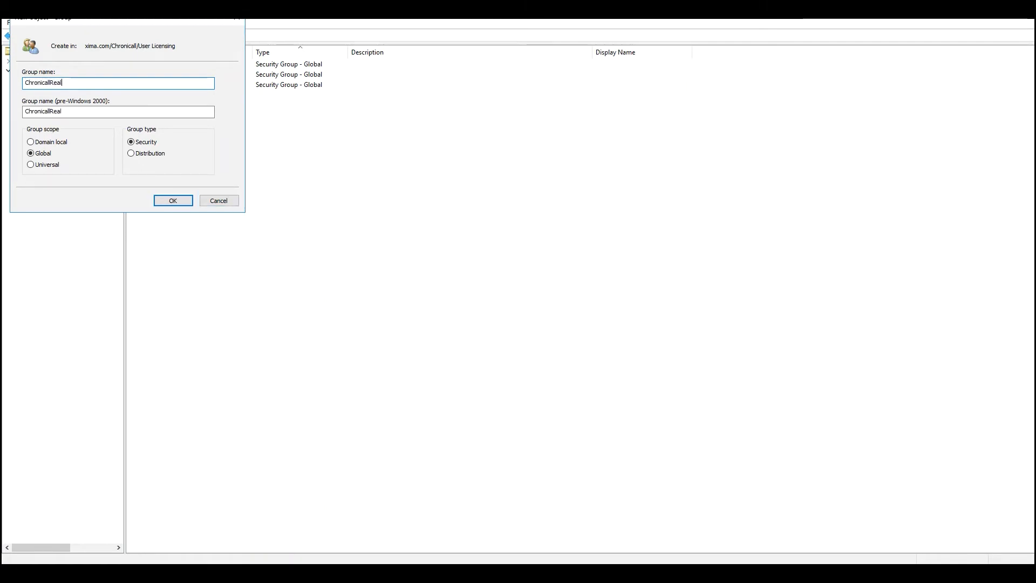
text(limeAgent)
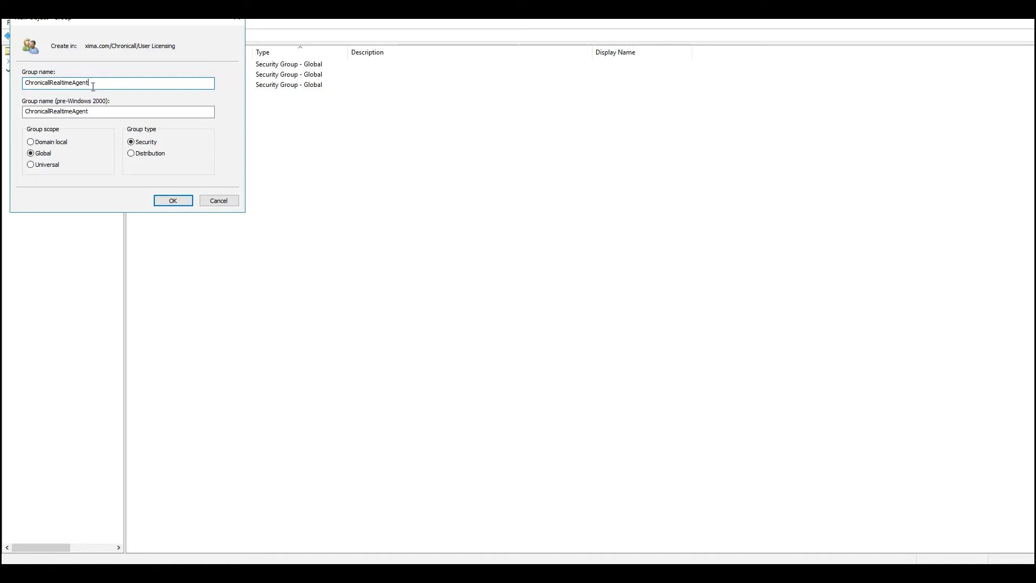
click(173, 200)
right_click(190, 163)
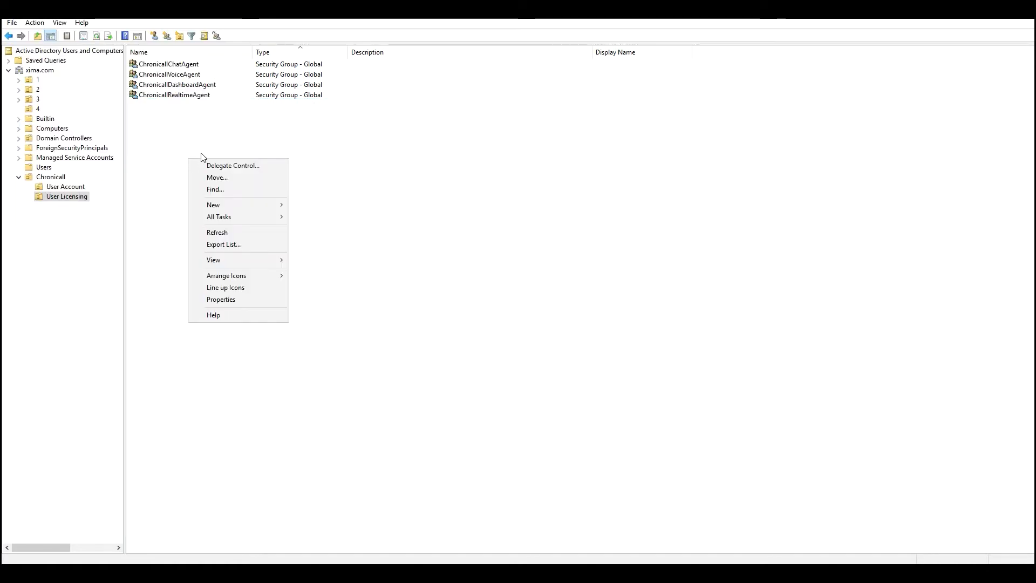
mouse_move(263, 206)
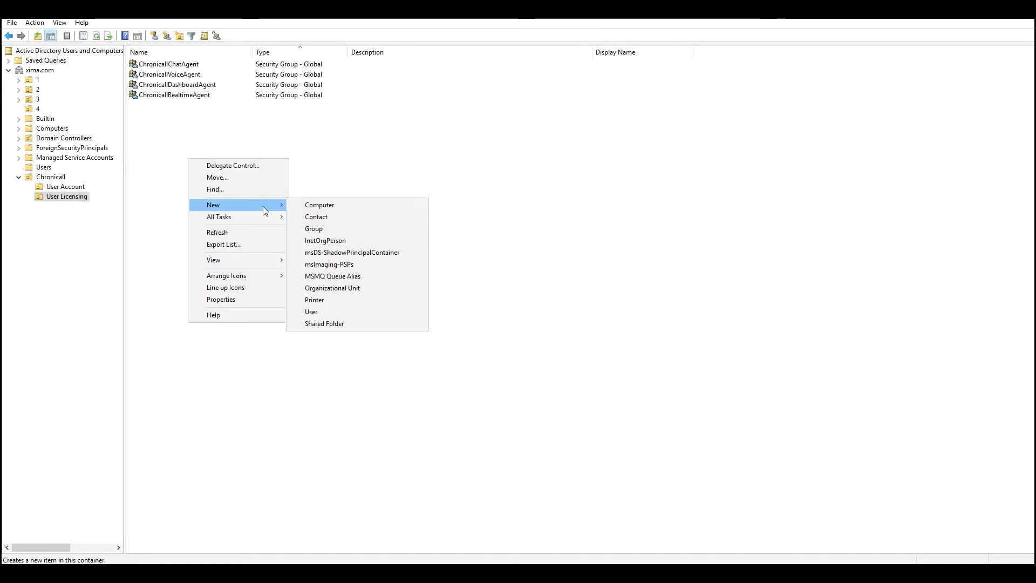
click(322, 228)
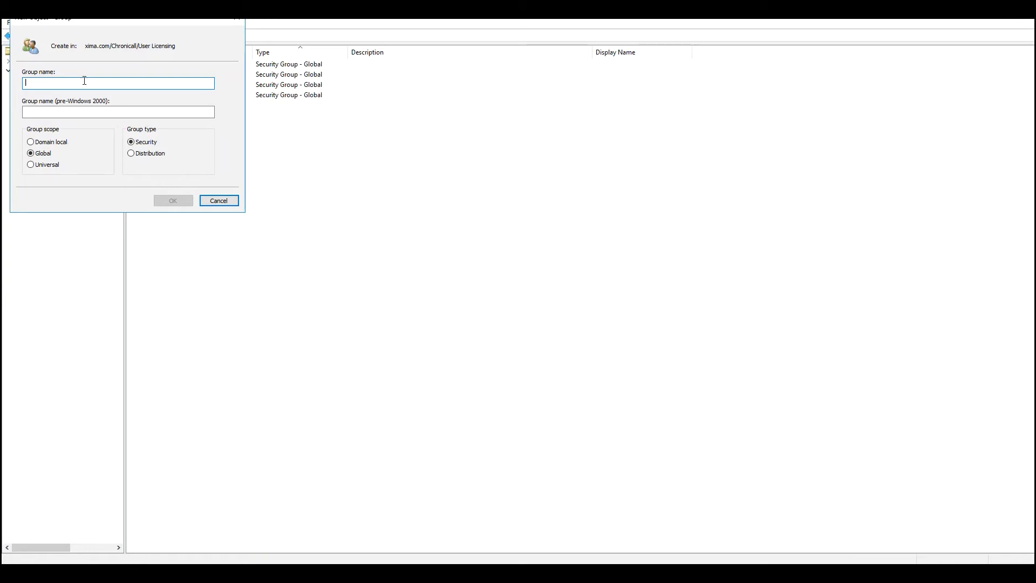
text(Chron)
text(ical)
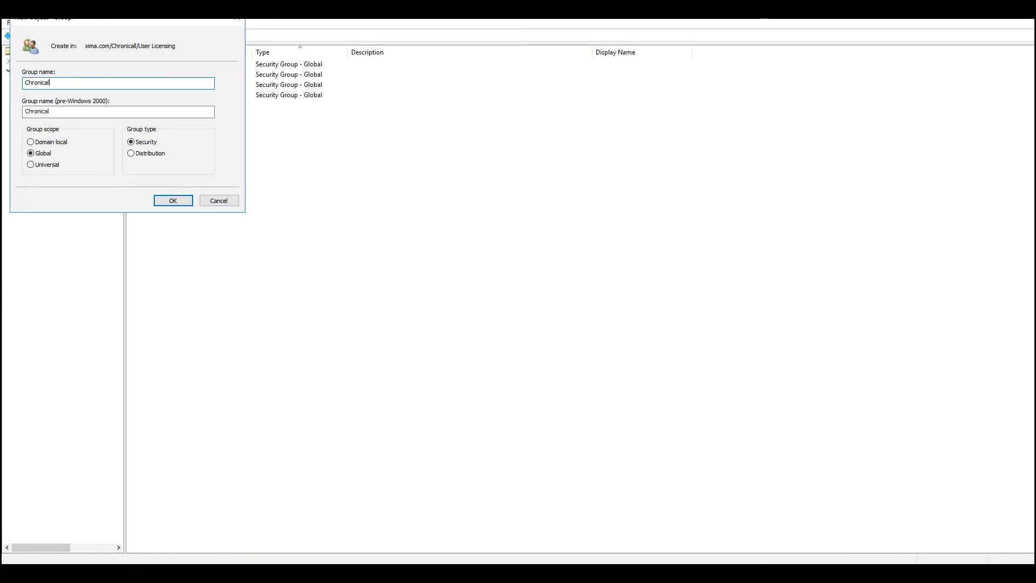
text(lPhoneUser)
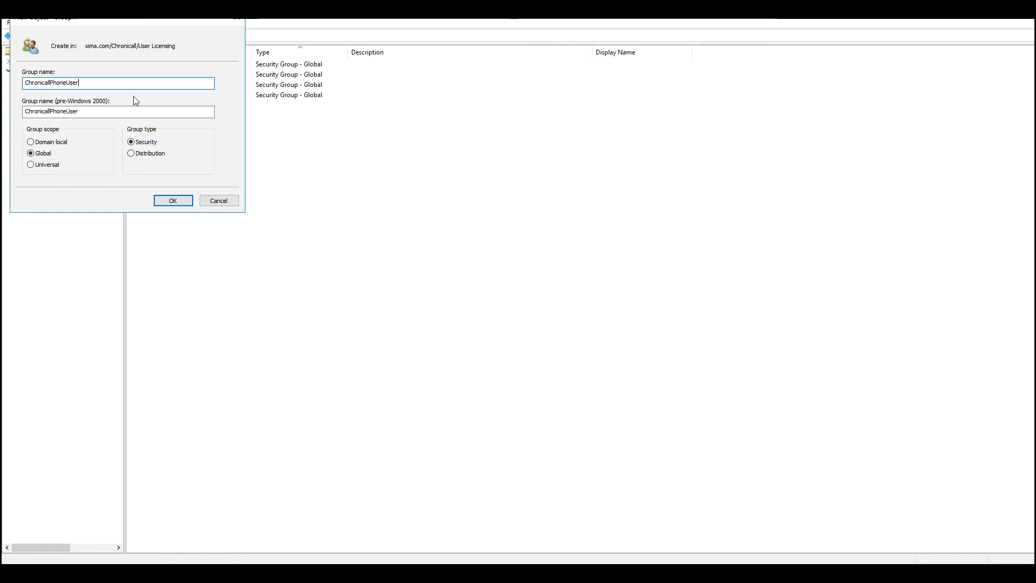
click(185, 201)
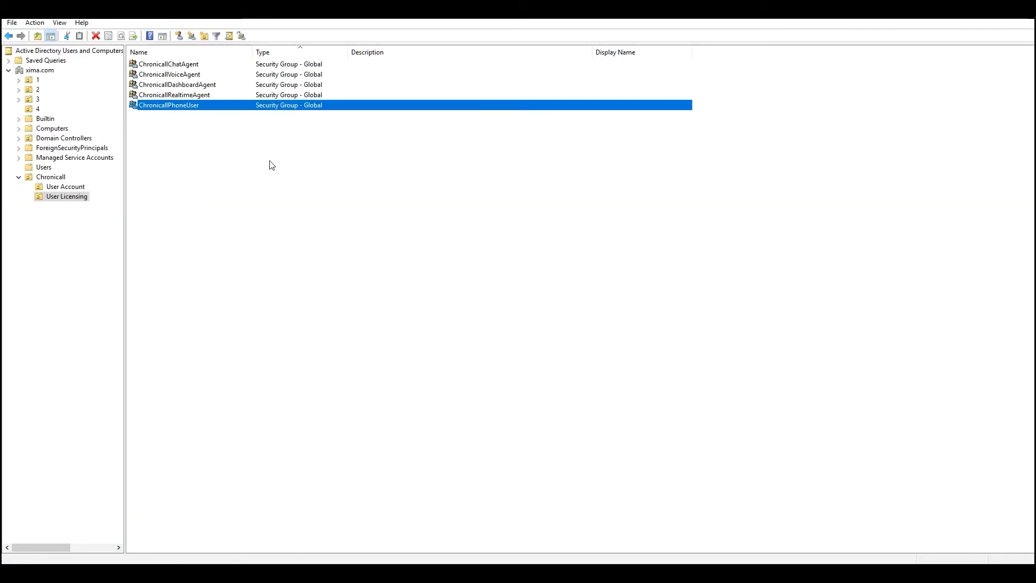
click(321, 216)
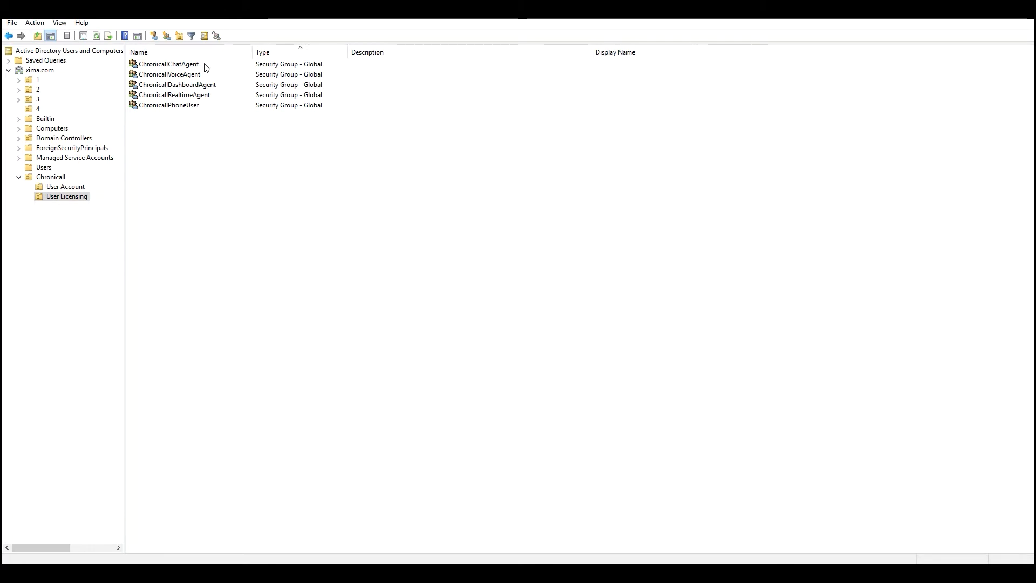
click(205, 64)
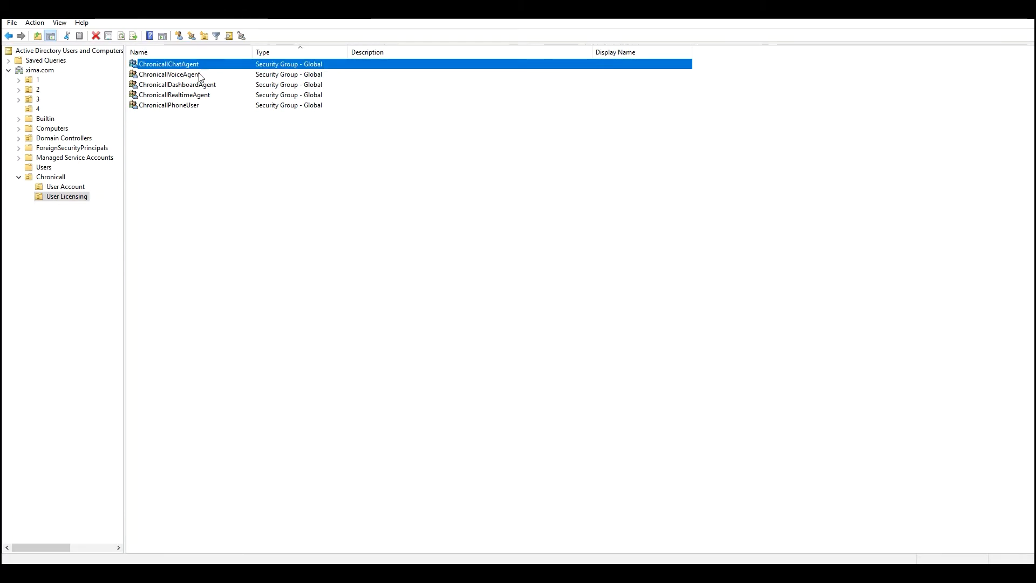
click(200, 75)
click(198, 86)
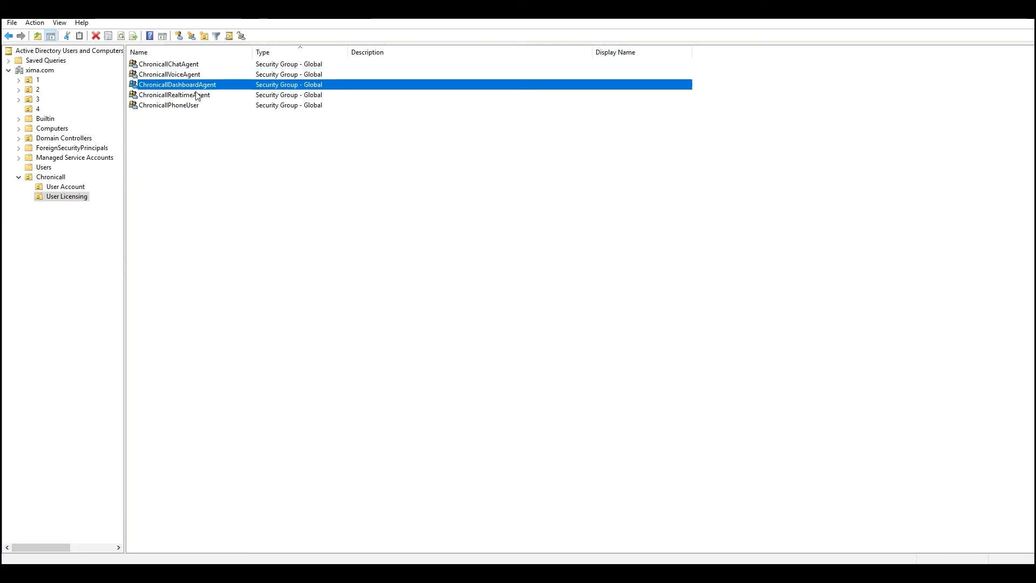
click(195, 96)
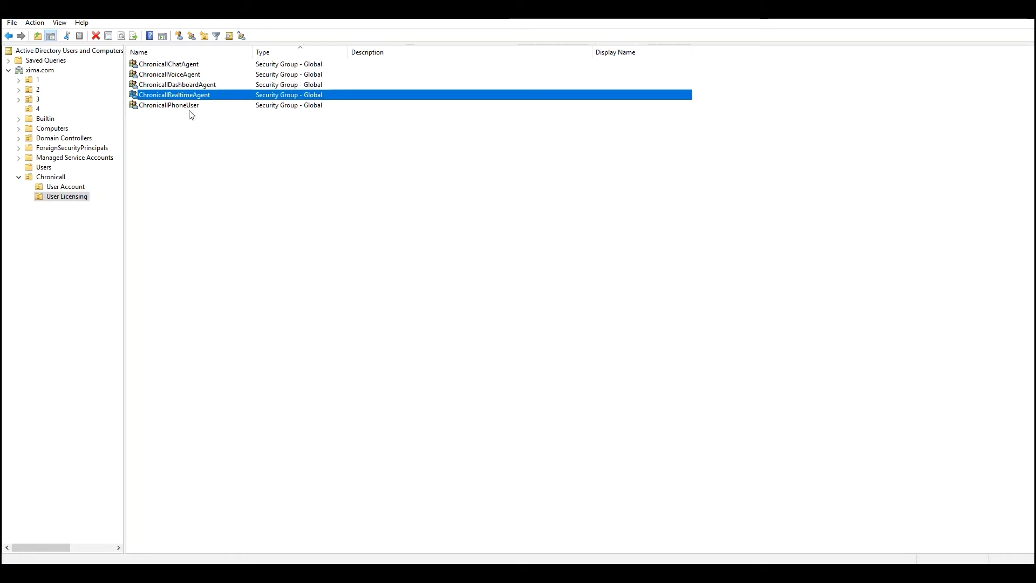
click(190, 107)
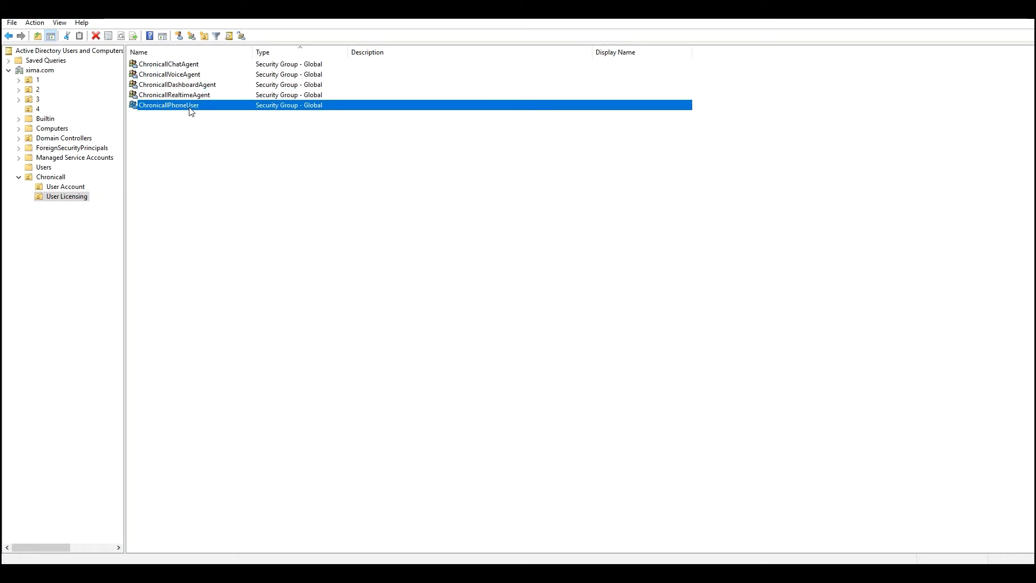
click(194, 208)
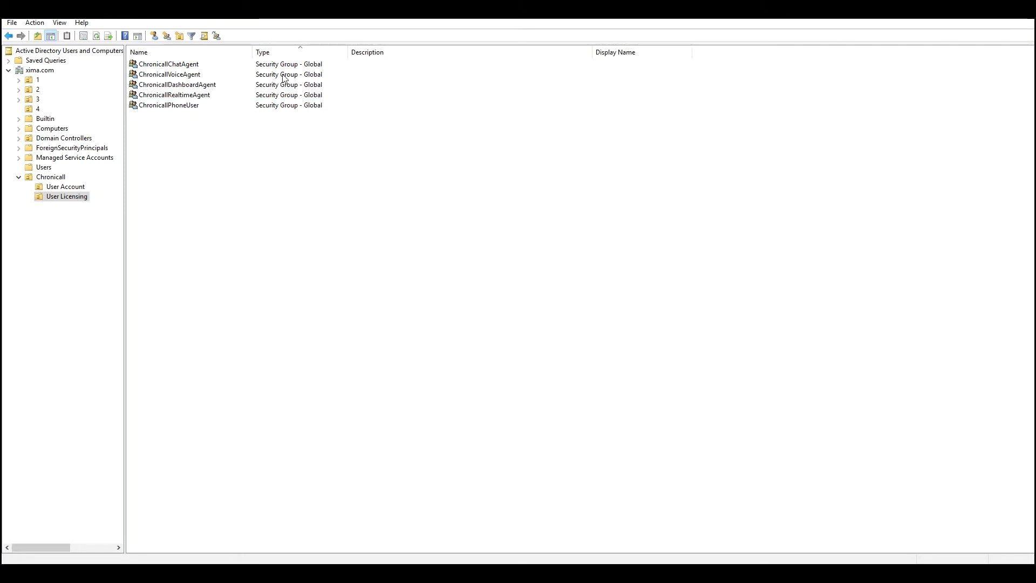
Create an unprotected organizational unit named Users inside Chronicall and view its empty contents
right_click(40, 177)
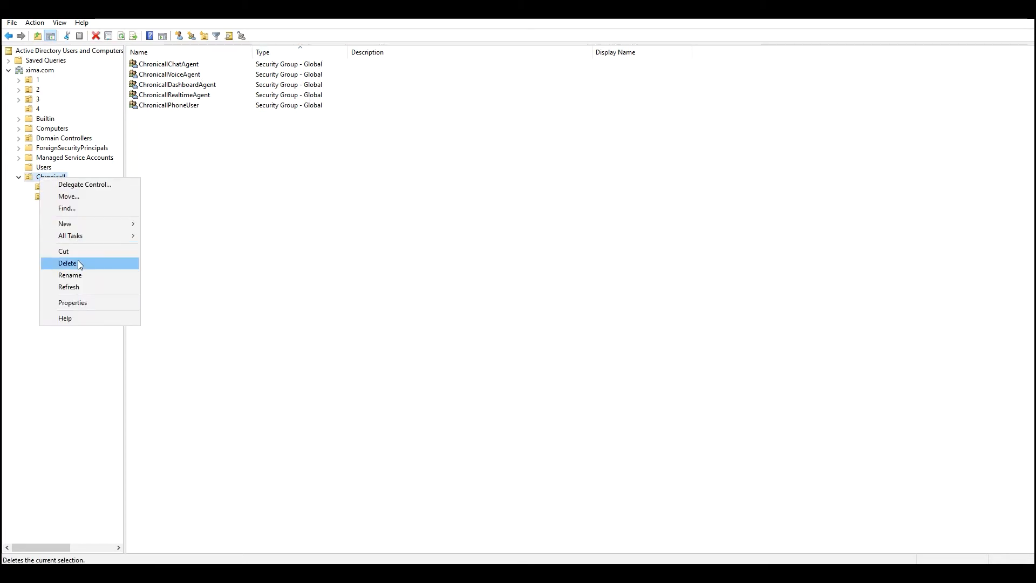
mouse_move(86, 225)
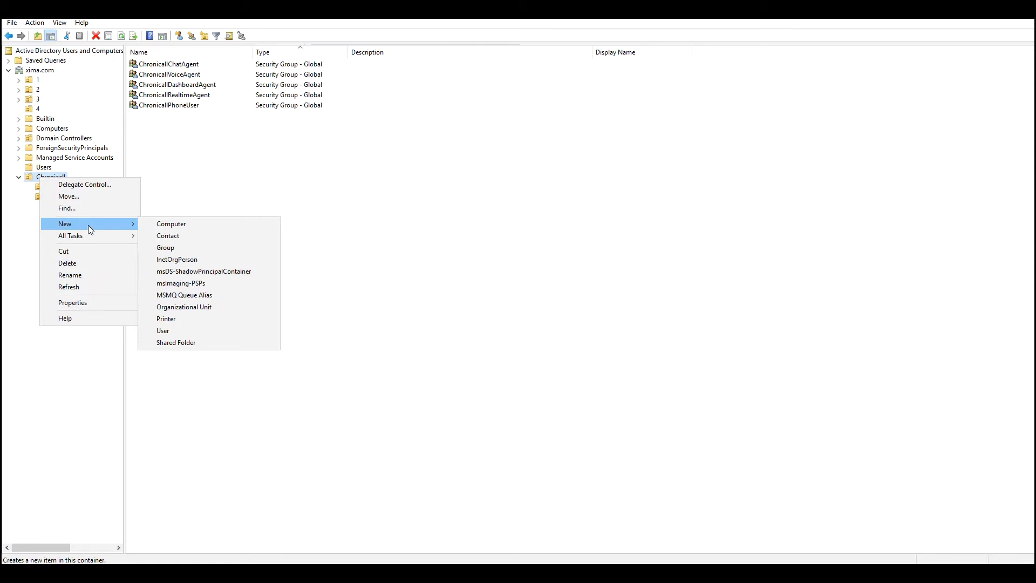
click(192, 311)
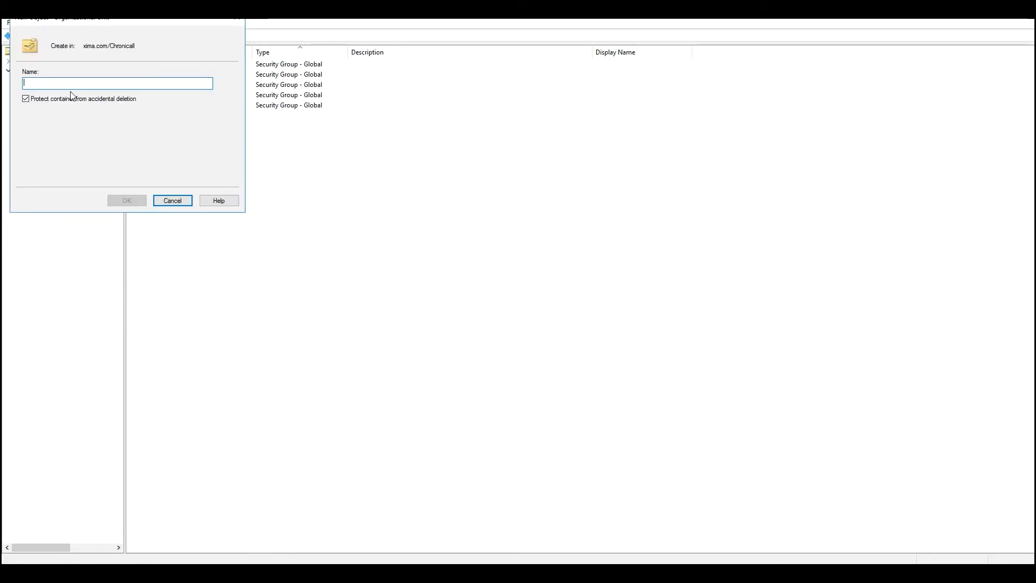
click(32, 100)
click(40, 83)
text(User)
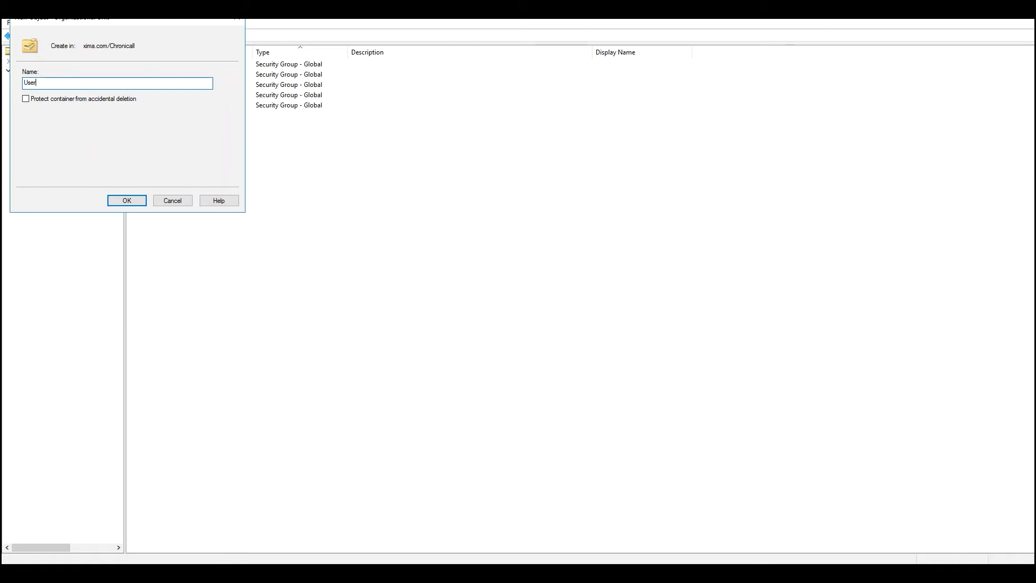
text(s)
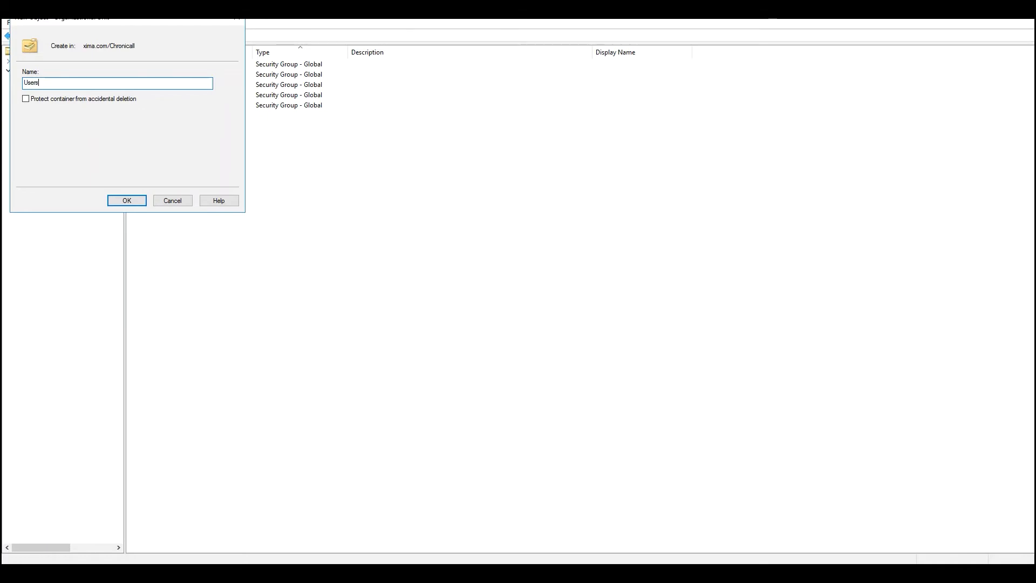
click(125, 201)
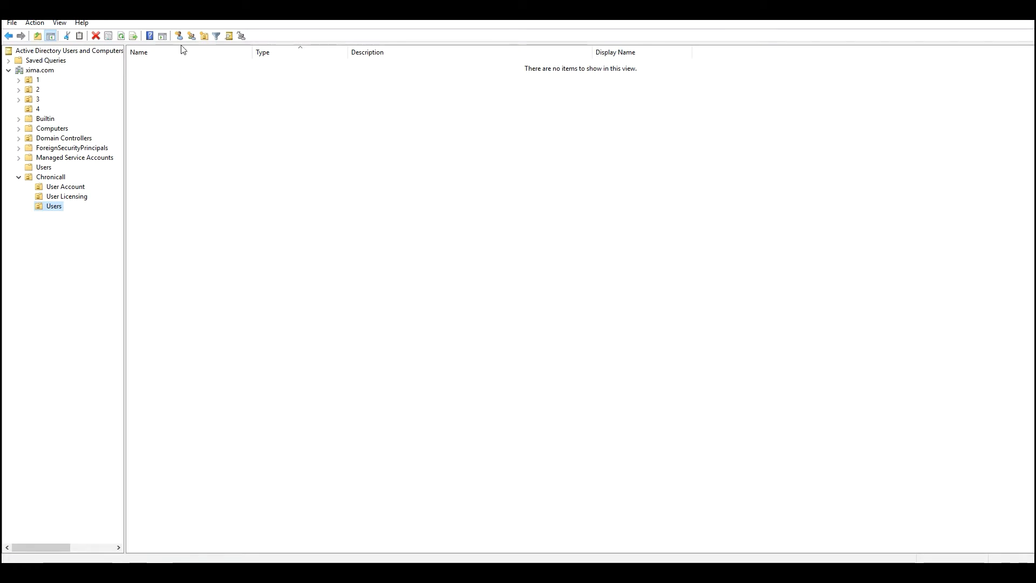
click(188, 62)
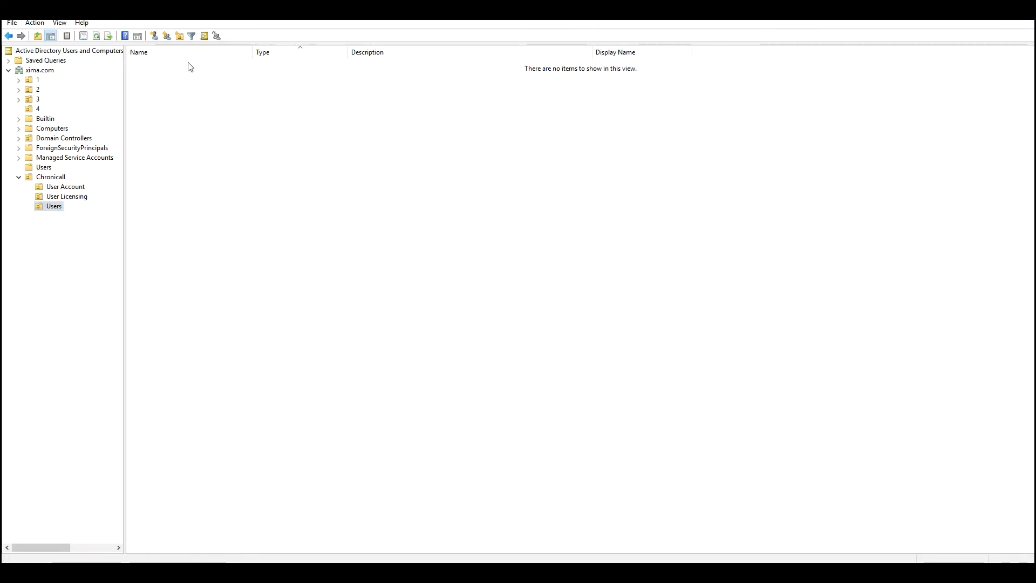
Start a new user in Chronicall Users, entering the person's first name, last name and logon name
click(154, 36)
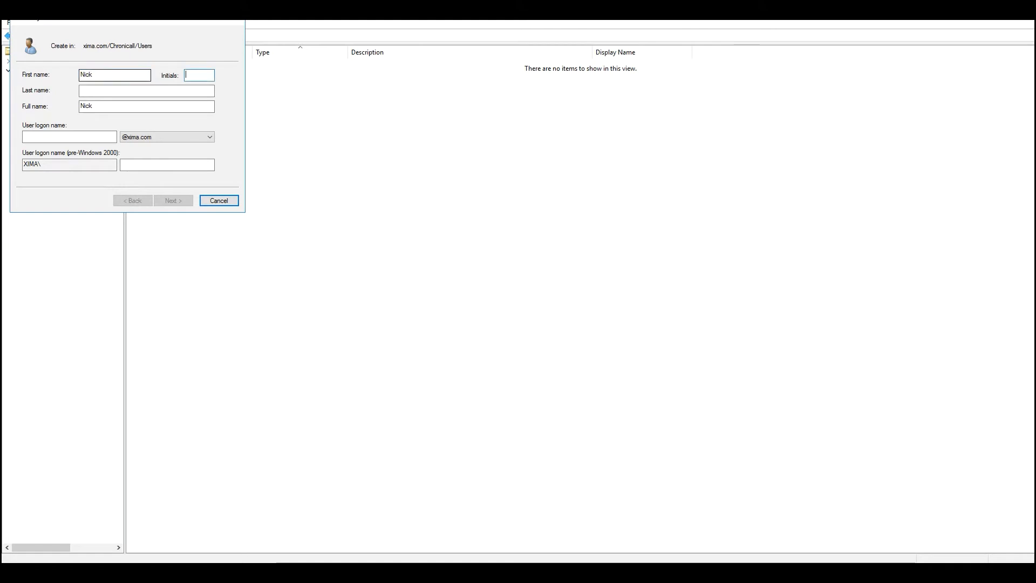
key(Tab)
key(Tab)
key(Tab)
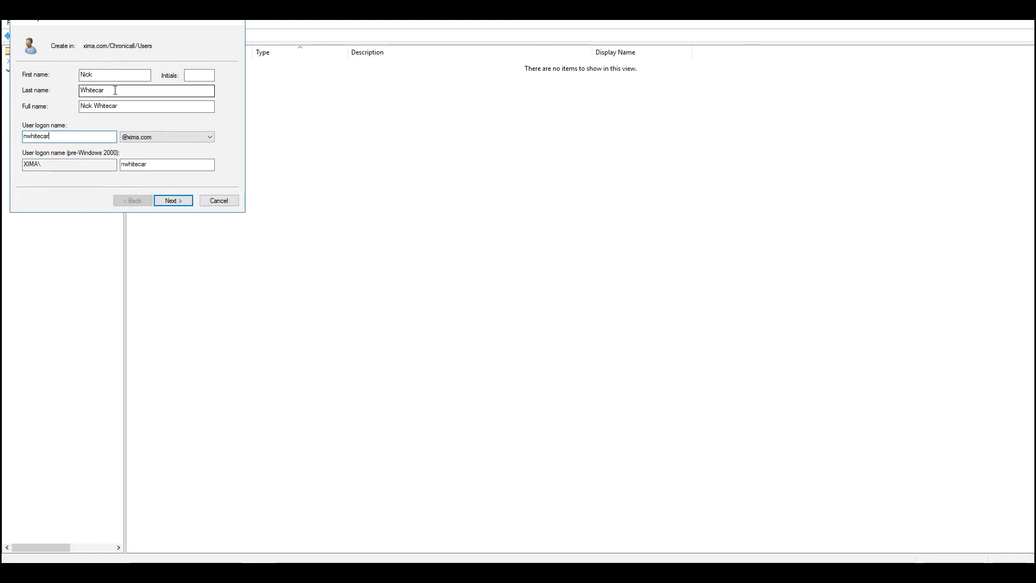
double_click(69, 136)
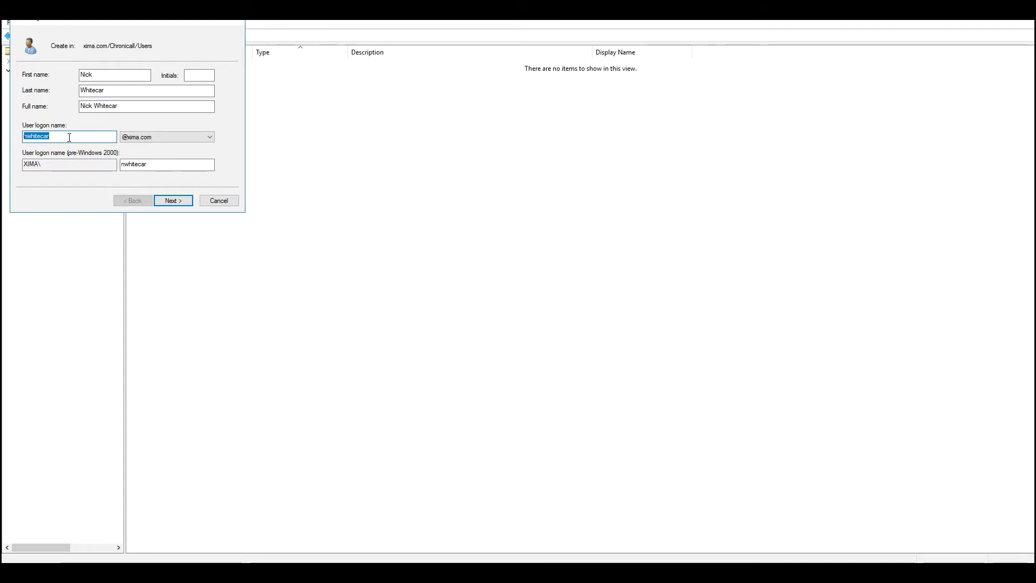
click(178, 201)
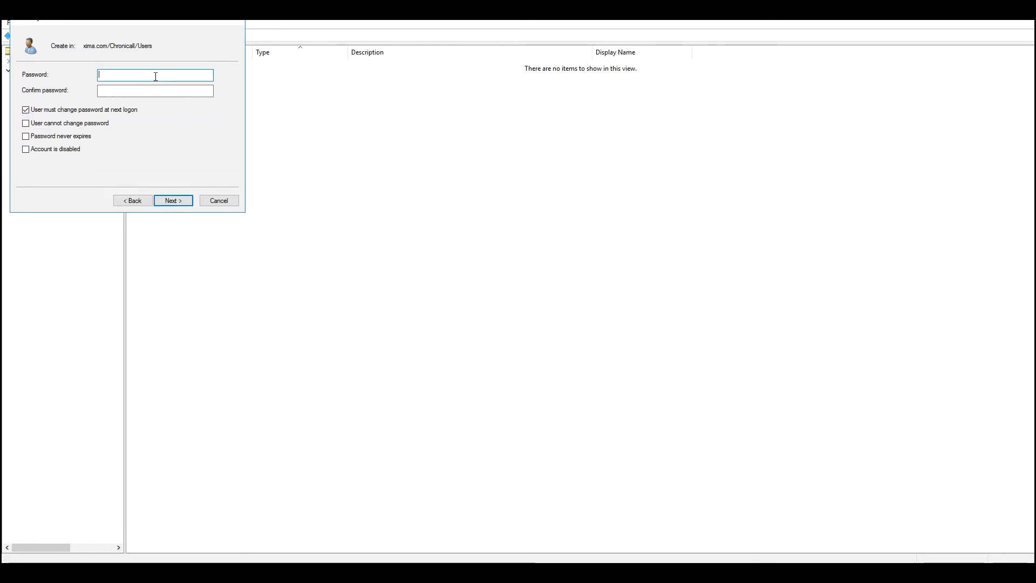
Set and confirm the password, clear 'must change at next logon', tick 'Password never expires', and finish
text(•••••••)
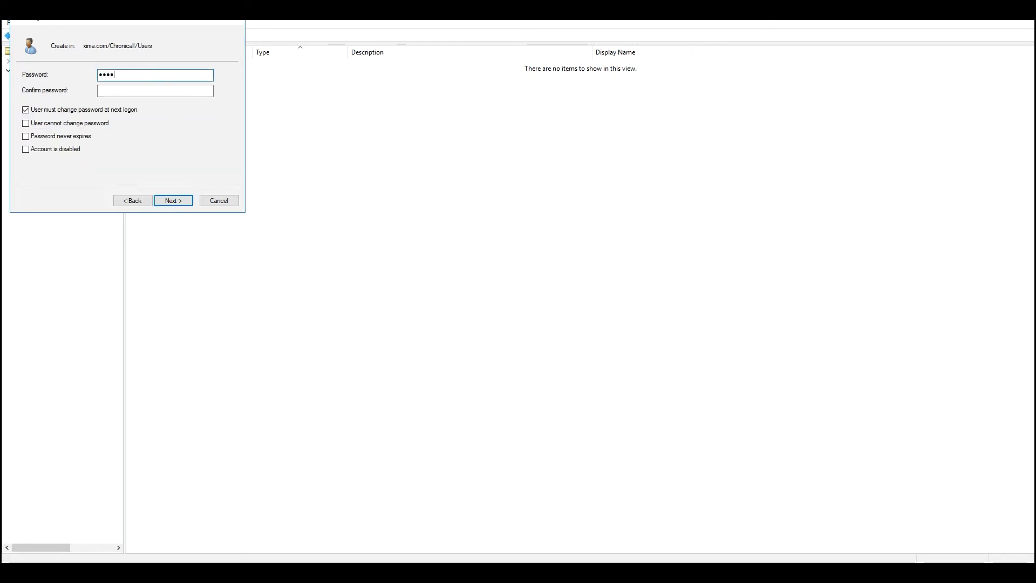
key(Tab)
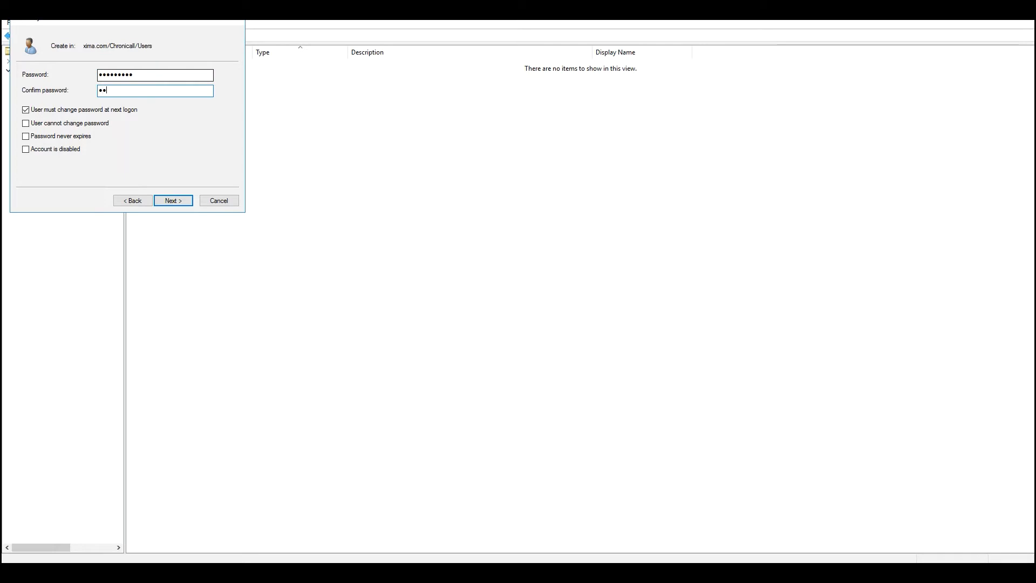
text(•••••••••)
click(25, 110)
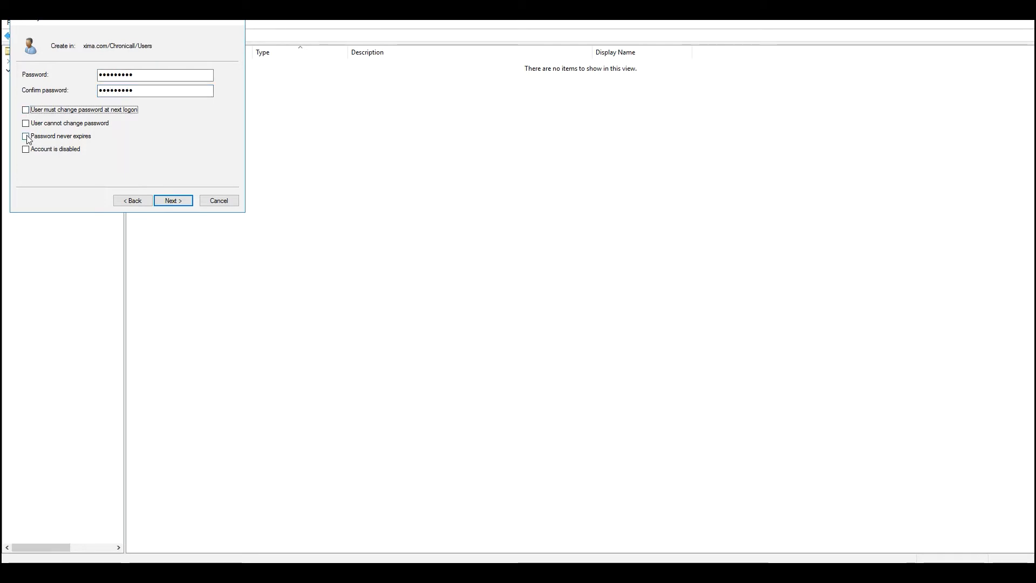
click(26, 137)
double_click(207, 90)
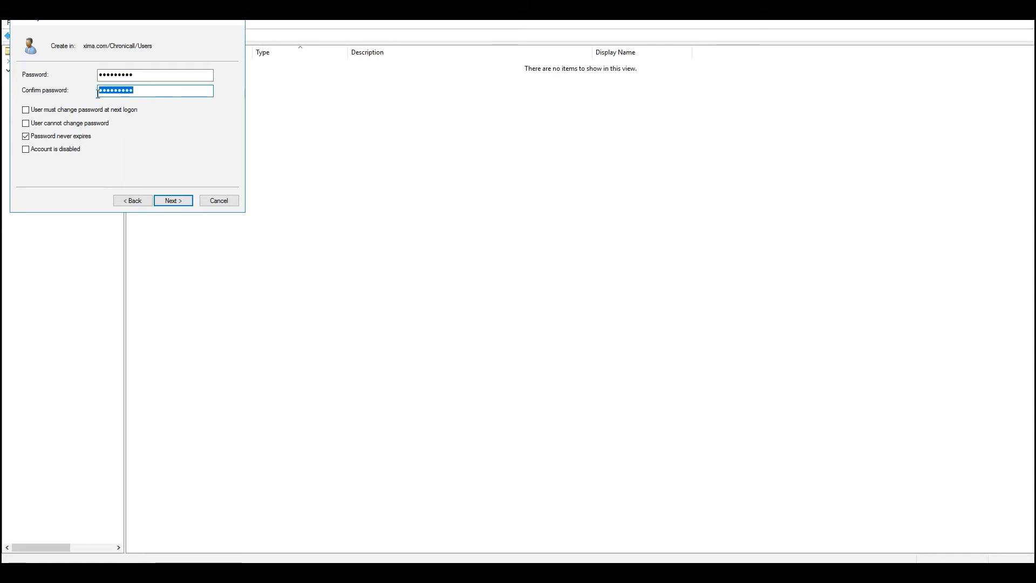
click(174, 200)
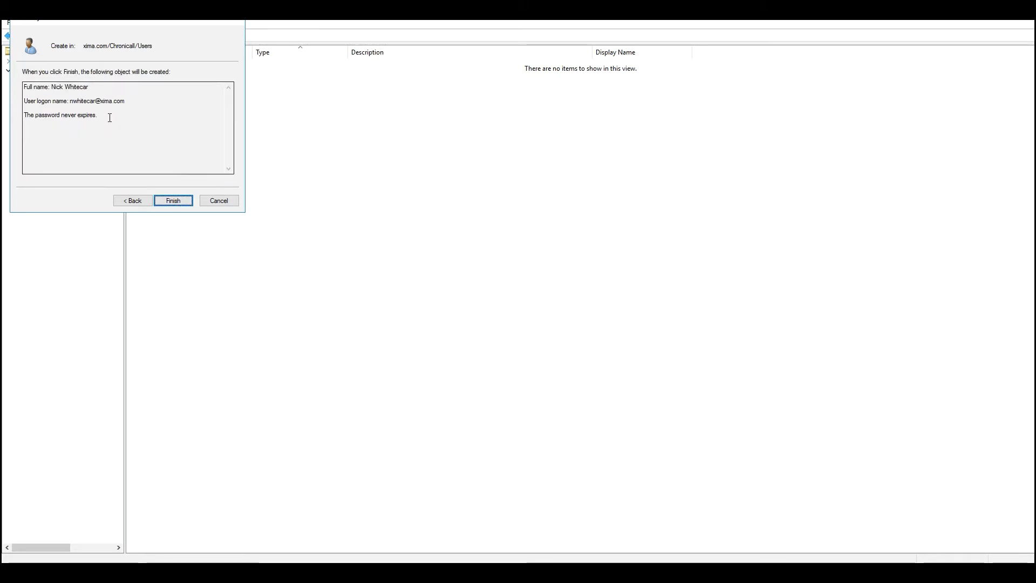
click(176, 203)
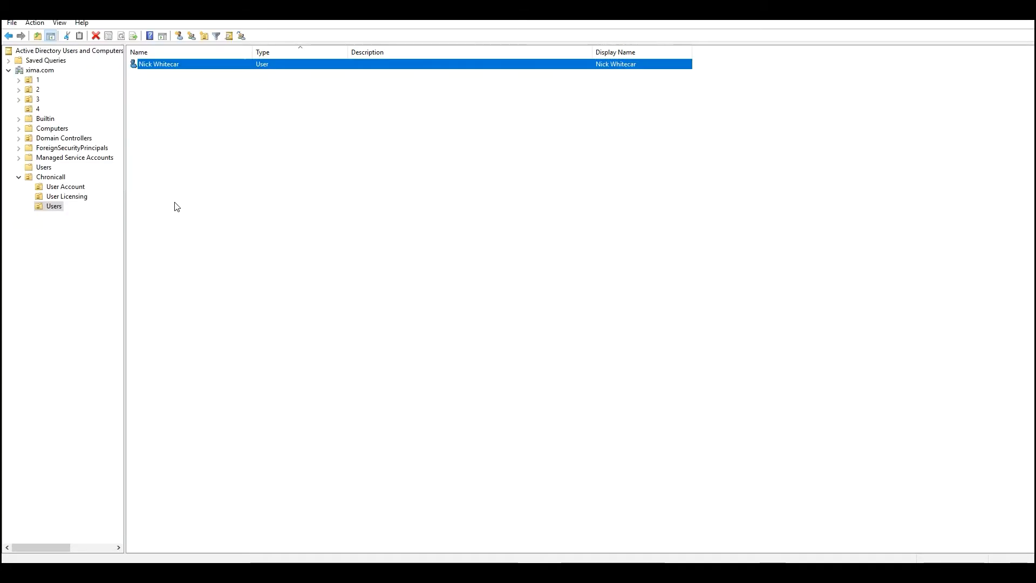
click(183, 106)
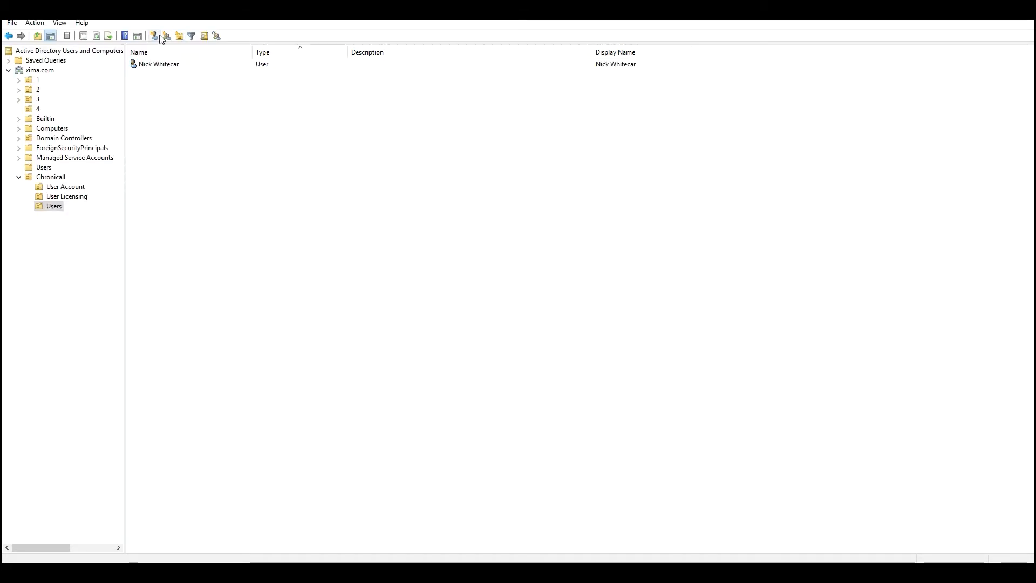
Create the second user with their name, logon name, password and 'Password never expires' enabled
click(158, 36)
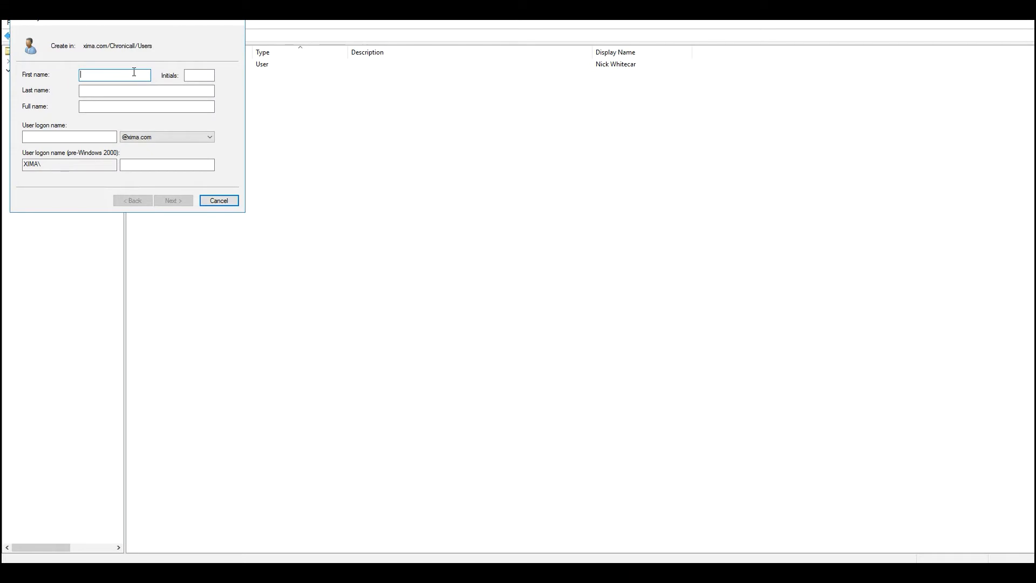
key(Tab)
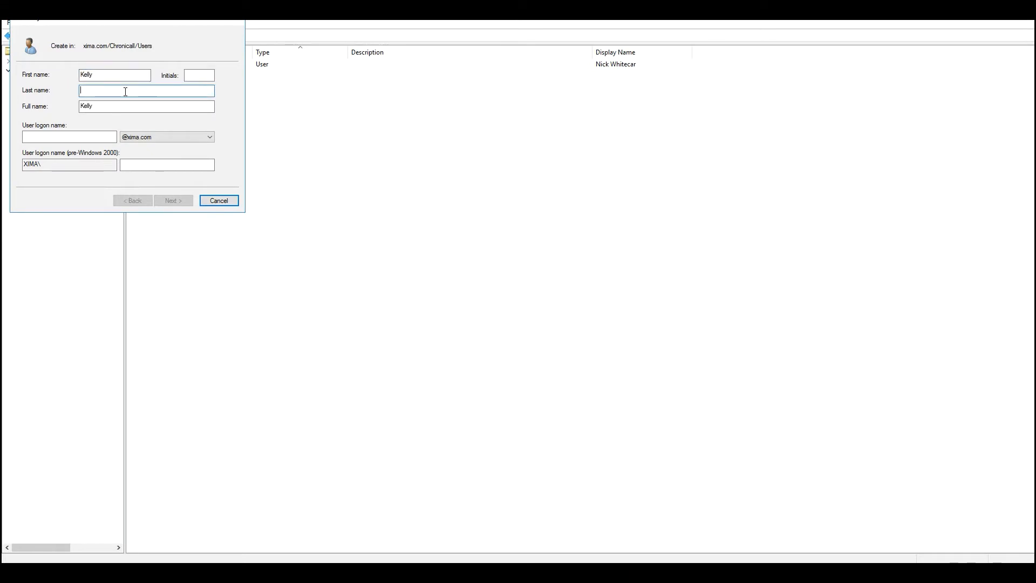
click(109, 136)
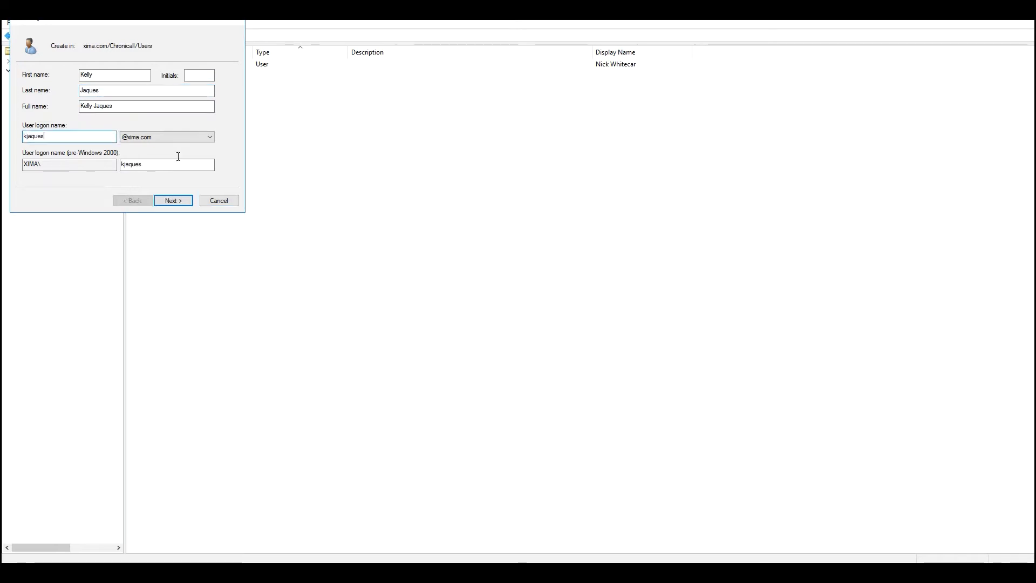
click(174, 200)
click(128, 73)
text(•••••••••)
key(Tab)
text(•••••••••)
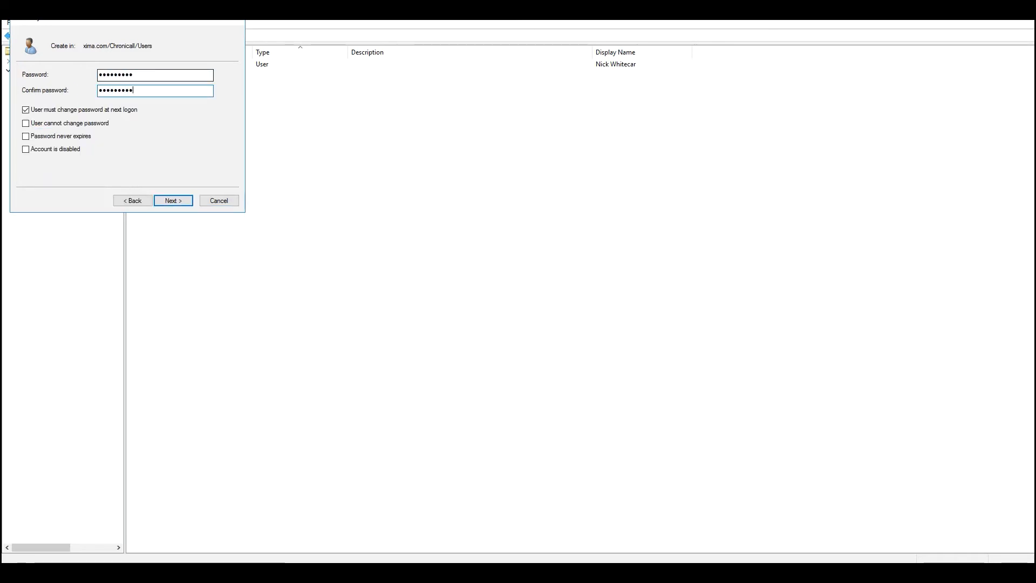
click(31, 137)
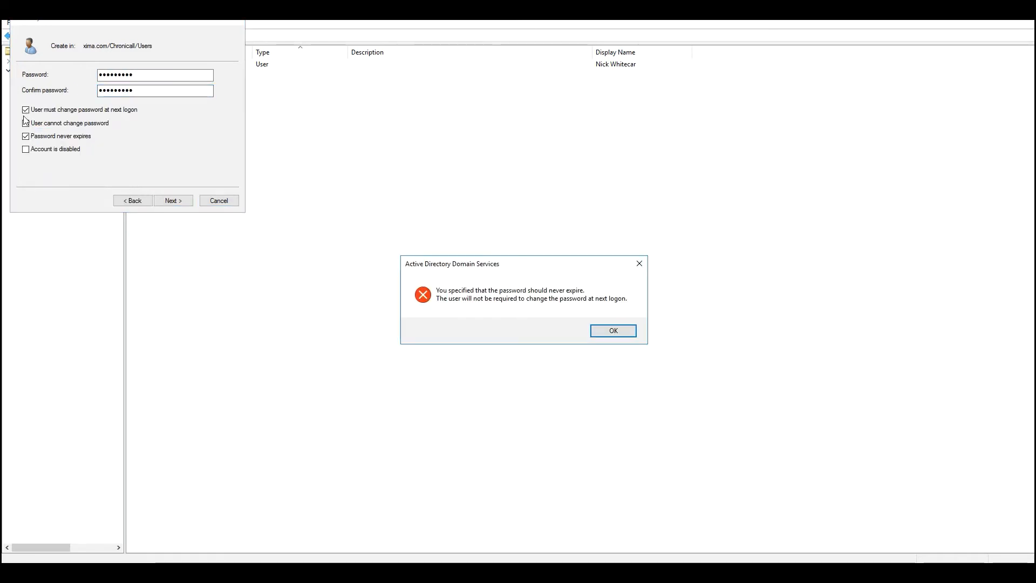
click(618, 335)
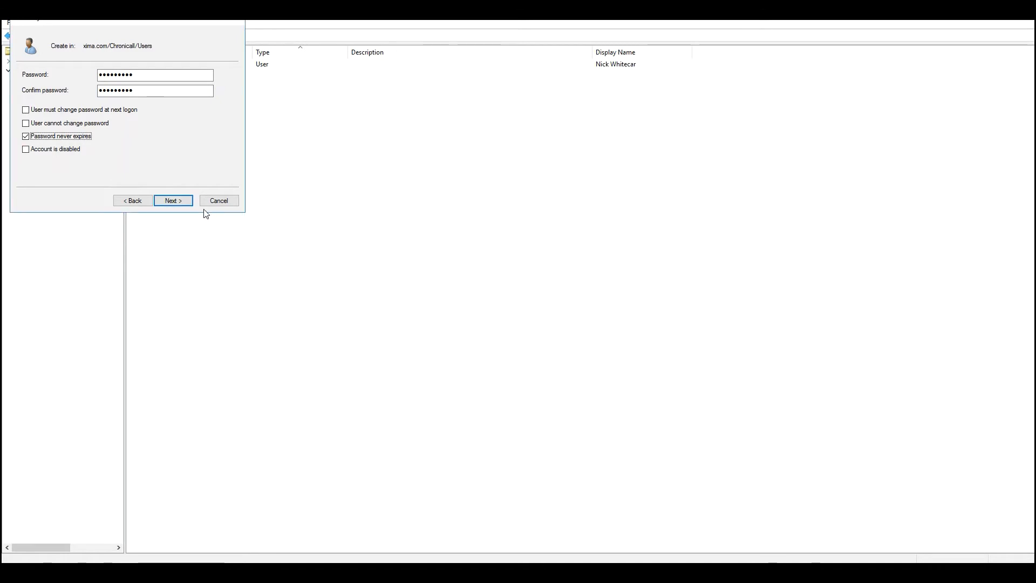
click(174, 200)
click(173, 200)
Create the third user with name, logon name and password, no forced change, password never expiring
right_click(169, 127)
mouse_move(215, 165)
click(294, 273)
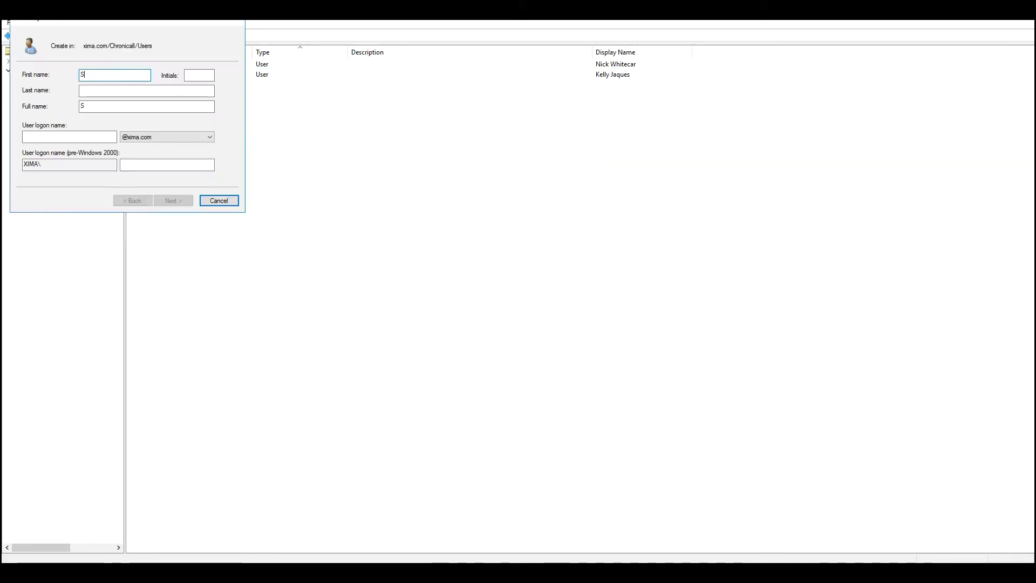
click(98, 91)
key(Tab)
key(Tab)
key(Return)
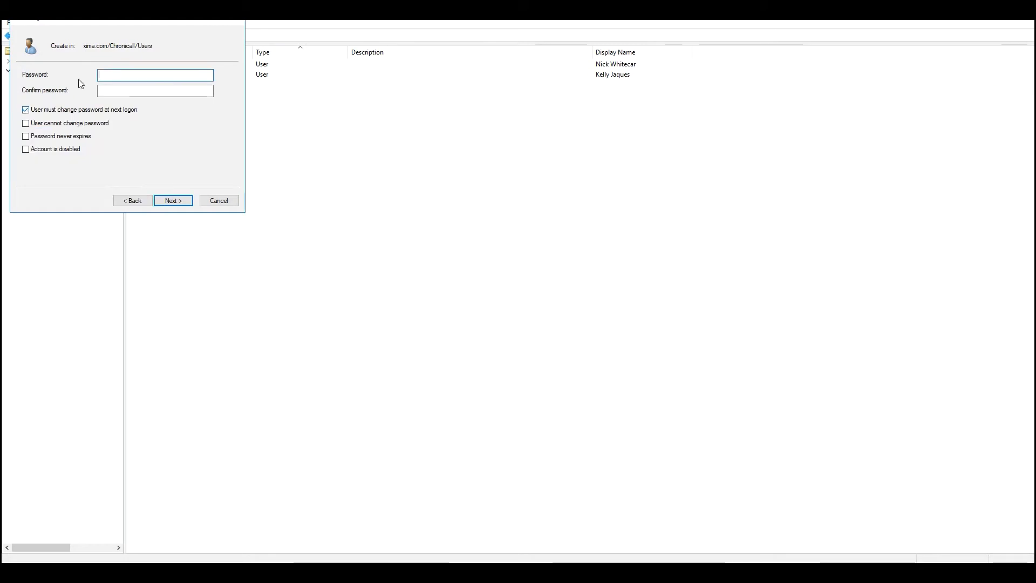
text(••••)
key(BackSpace)
key(BackSpace)
key(BackSpace)
text(••••••••)
key(Tab)
text(•••••••••)
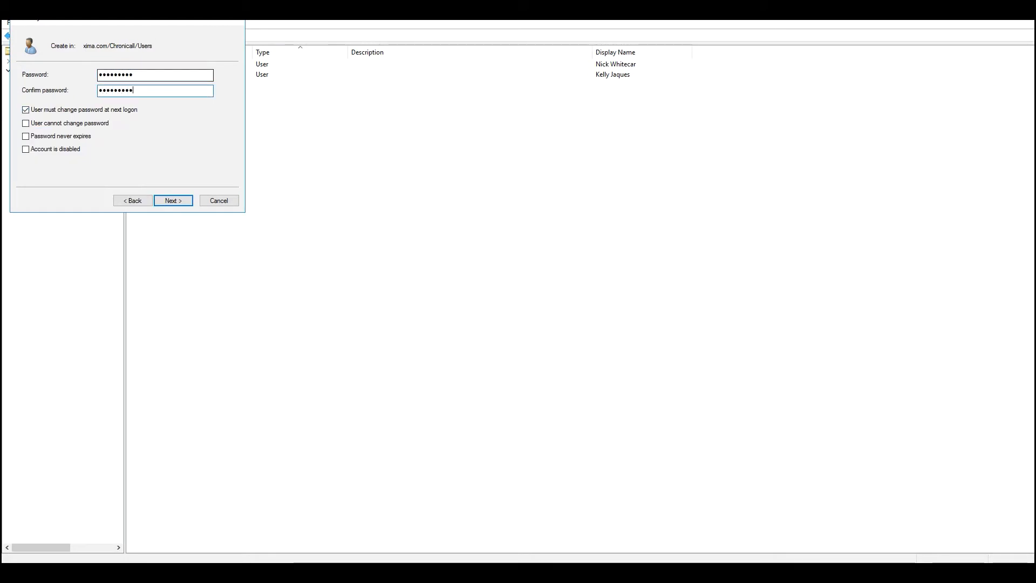
click(26, 110)
click(26, 136)
click(183, 201)
click(182, 200)
Create the fourth user with name, logon name and password, no forced change, password never expiring
right_click(183, 146)
mouse_move(234, 192)
click(307, 300)
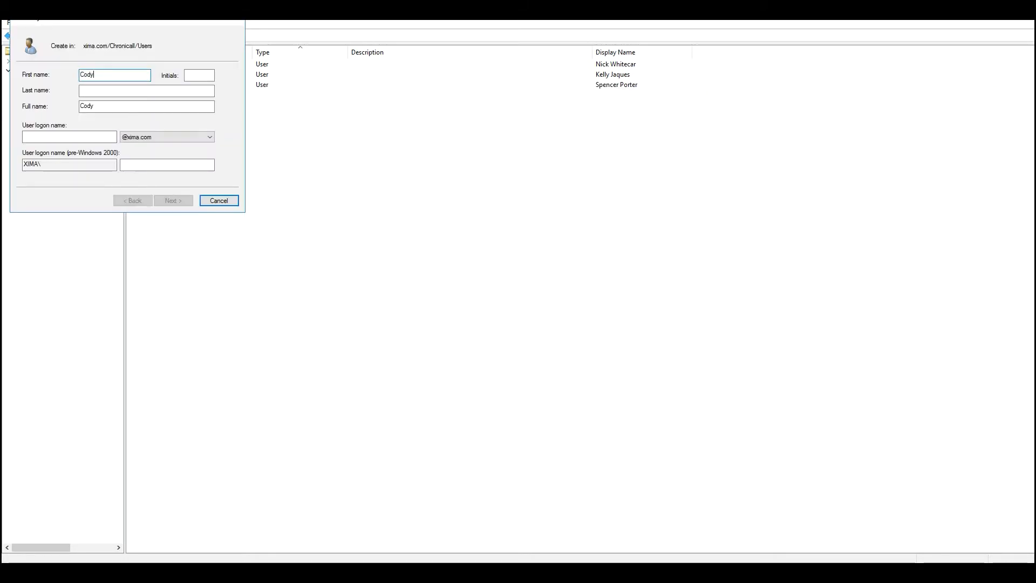
key(Tab)
key(Tab)
key(Tab)
key(Tab)
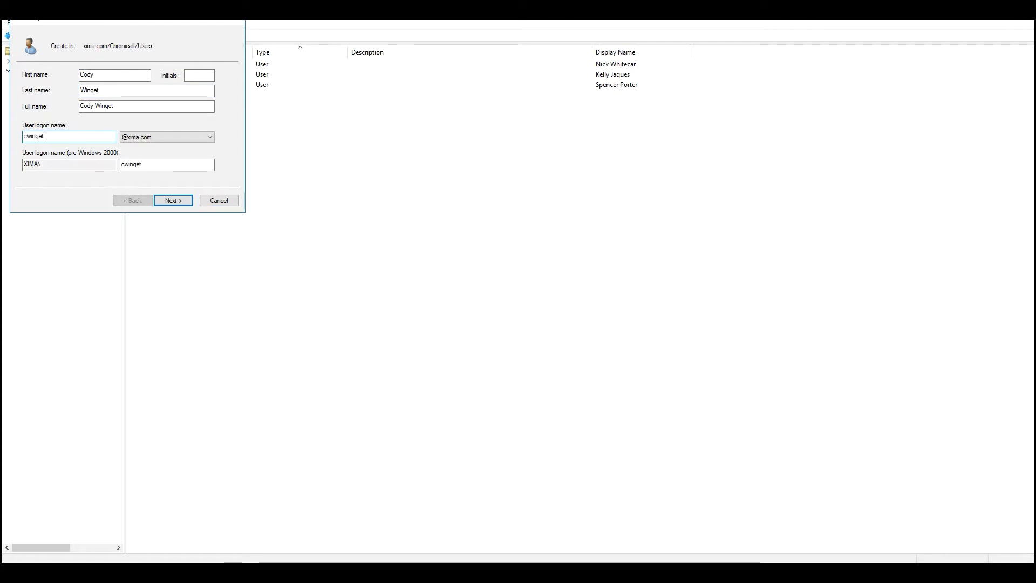
click(184, 204)
text(•••••••••)
key(Tab)
text(•••••••••)
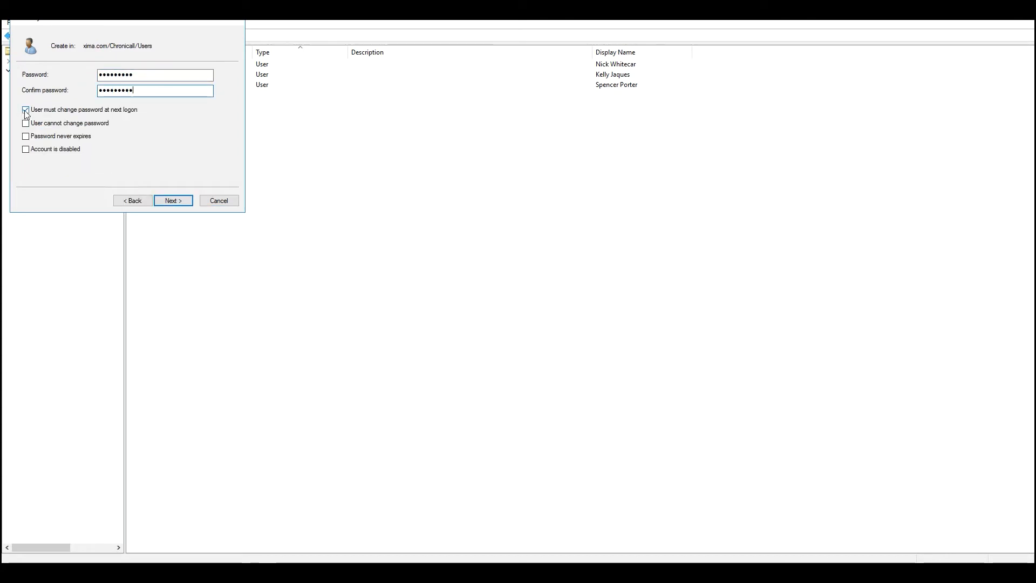
click(25, 110)
click(25, 136)
click(175, 201)
click(175, 201)
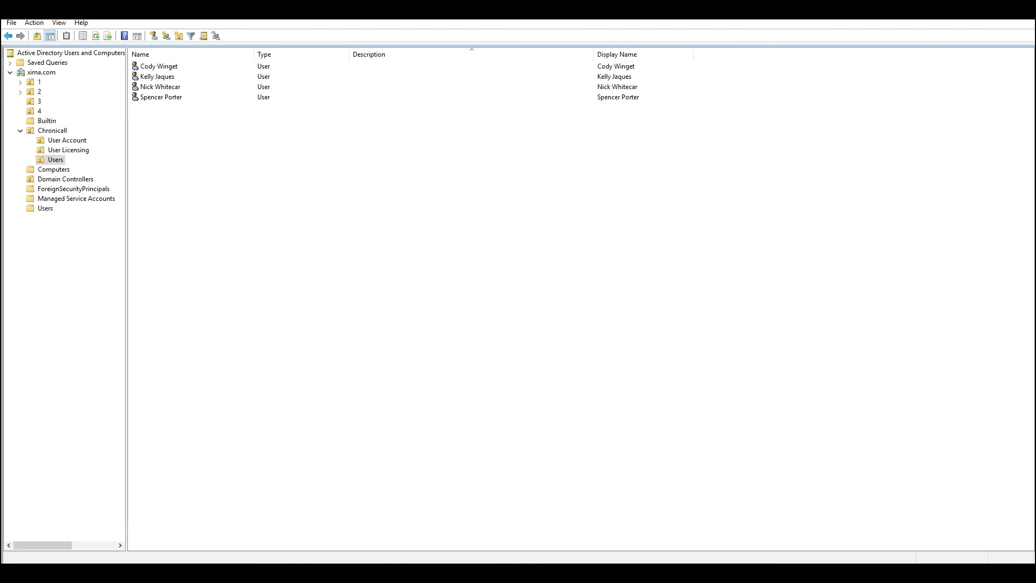
Open the second user's properties and enter their e-mail address on the General tab
right_click(176, 77)
click(225, 227)
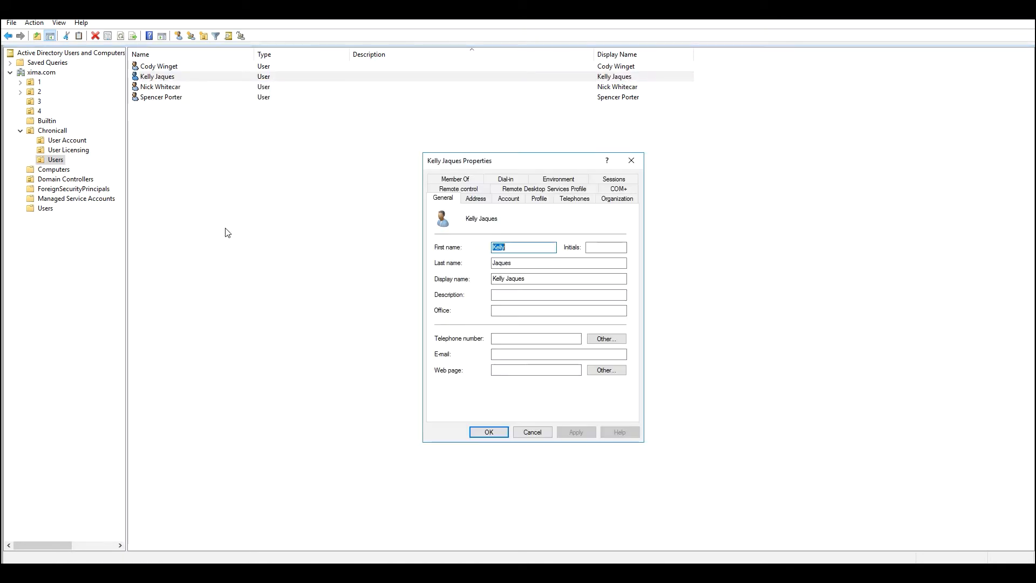
click(537, 355)
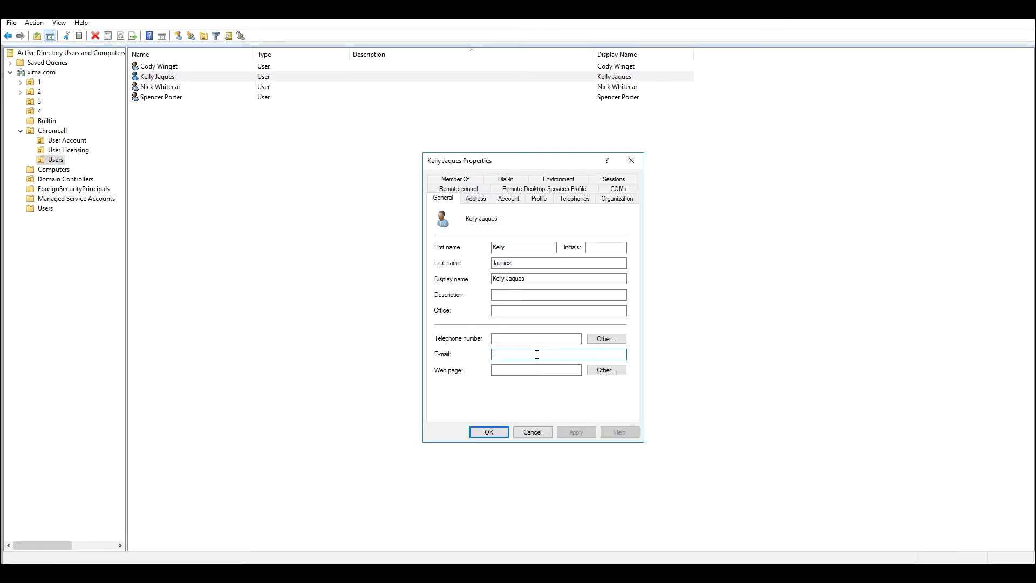
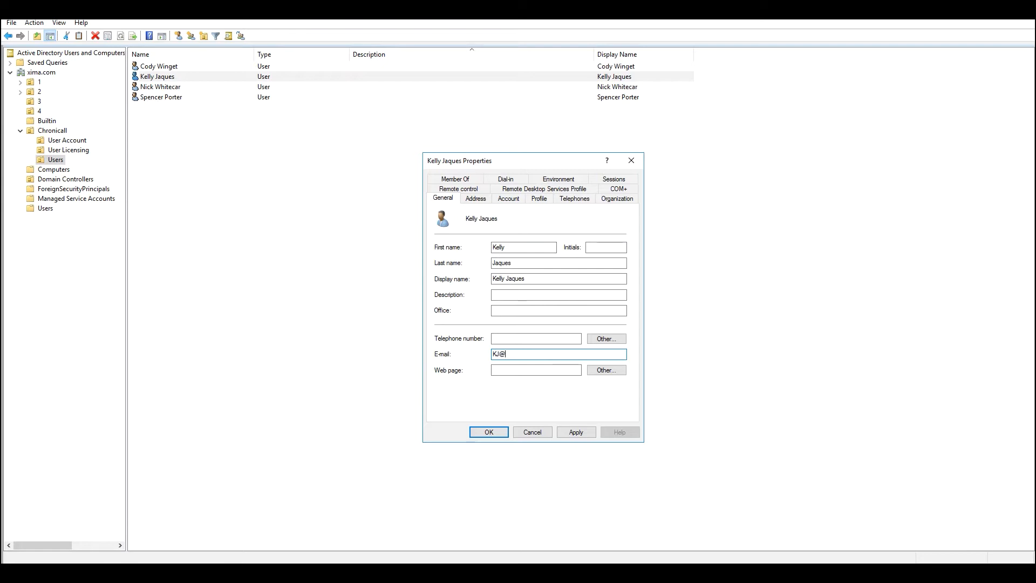
Begin entering the user's mobile number on the Telephones tab
click(581, 204)
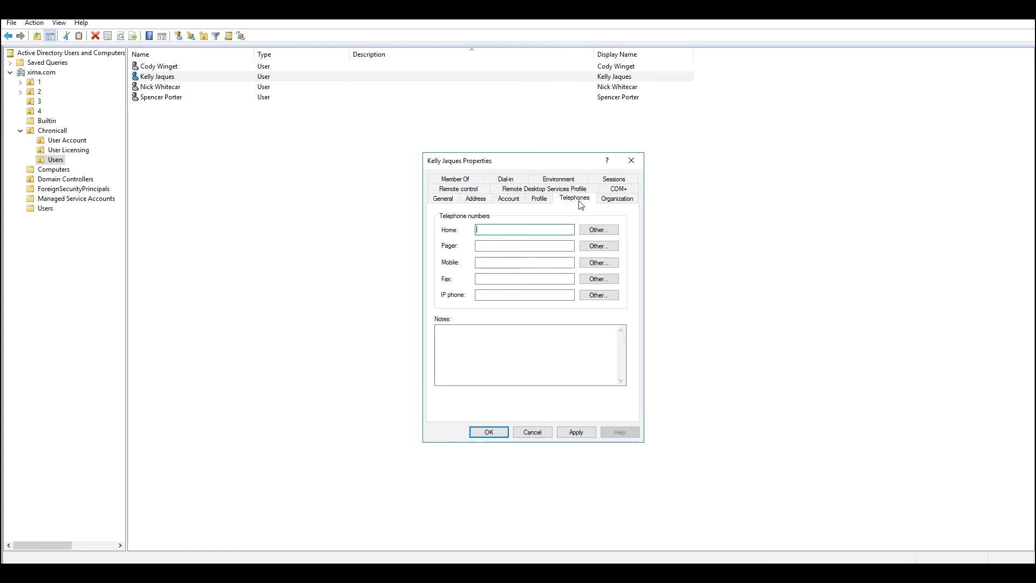
click(483, 261)
text(1)
click(483, 276)
click(455, 179)
Add the user to the ChronicallSupervisor and ChronicallPhoneUser groups
click(469, 328)
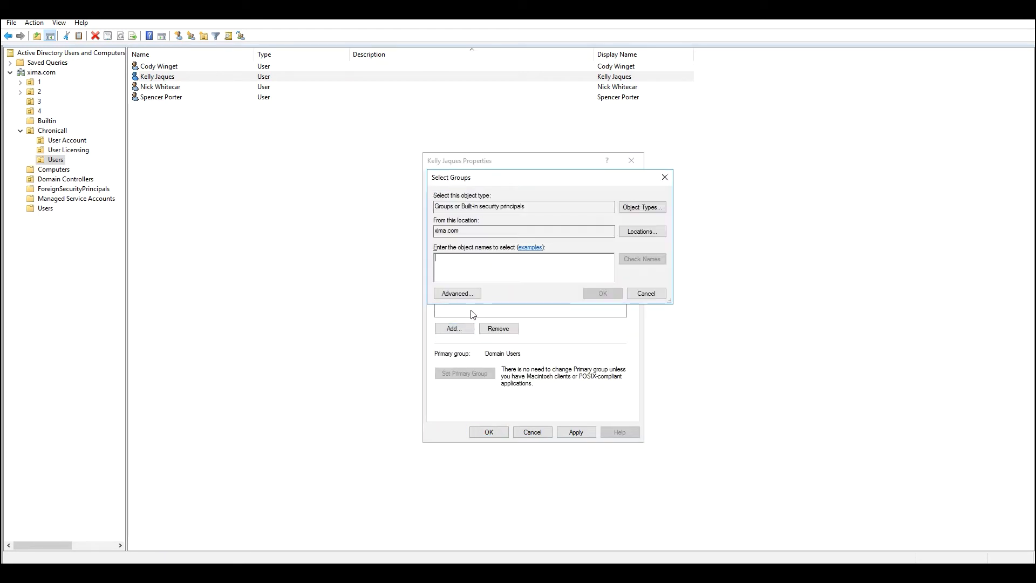
text(ChronicallSu)
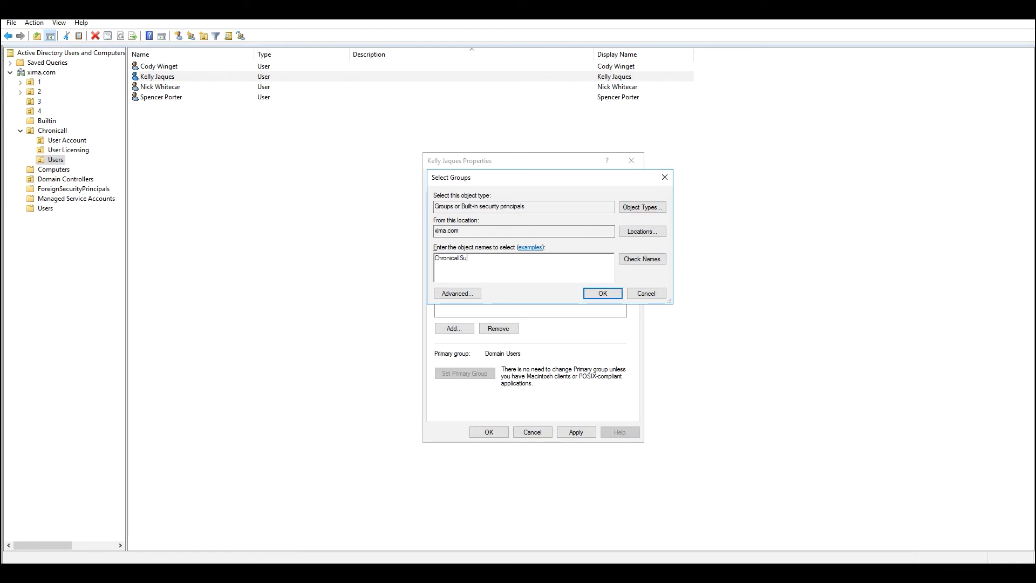
text(pervisor)
click(603, 293)
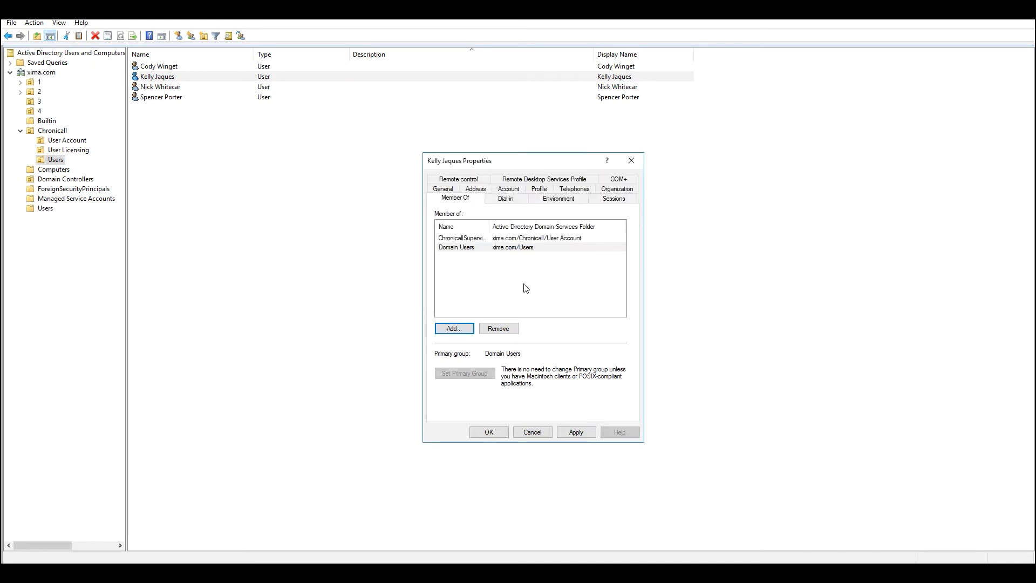
click(459, 328)
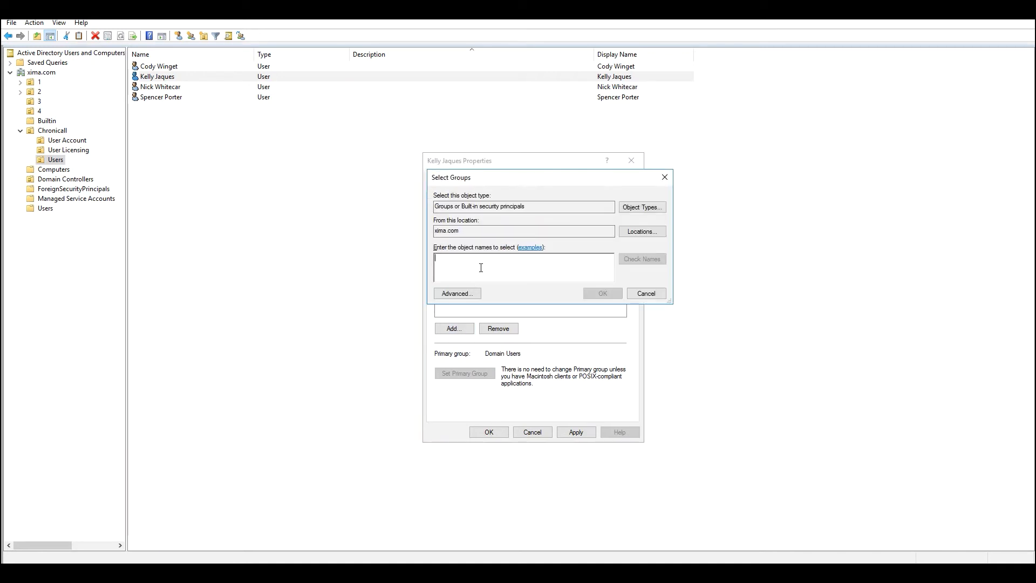
text(Chronic)
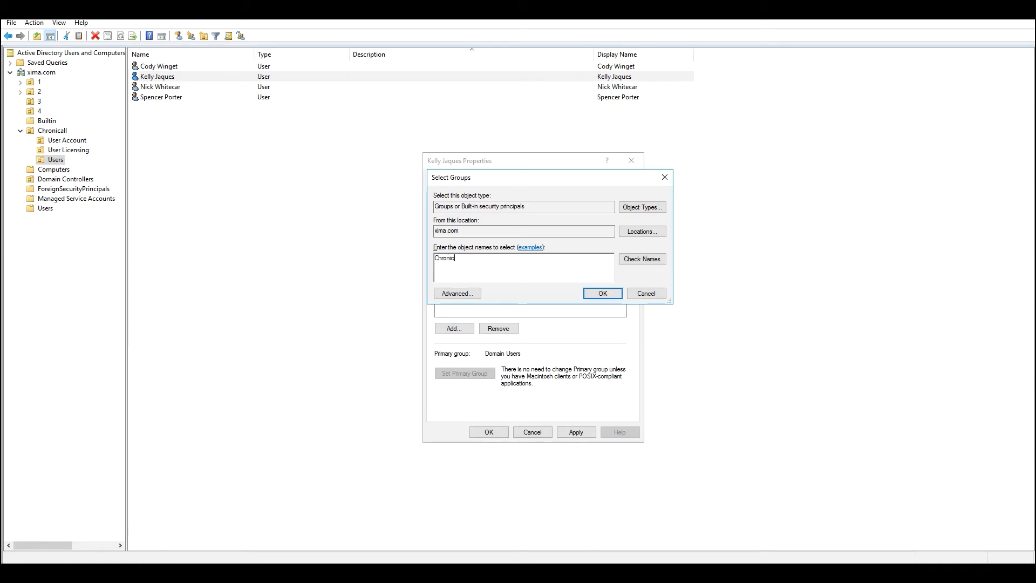
text(allPhoneUSer)
click(601, 293)
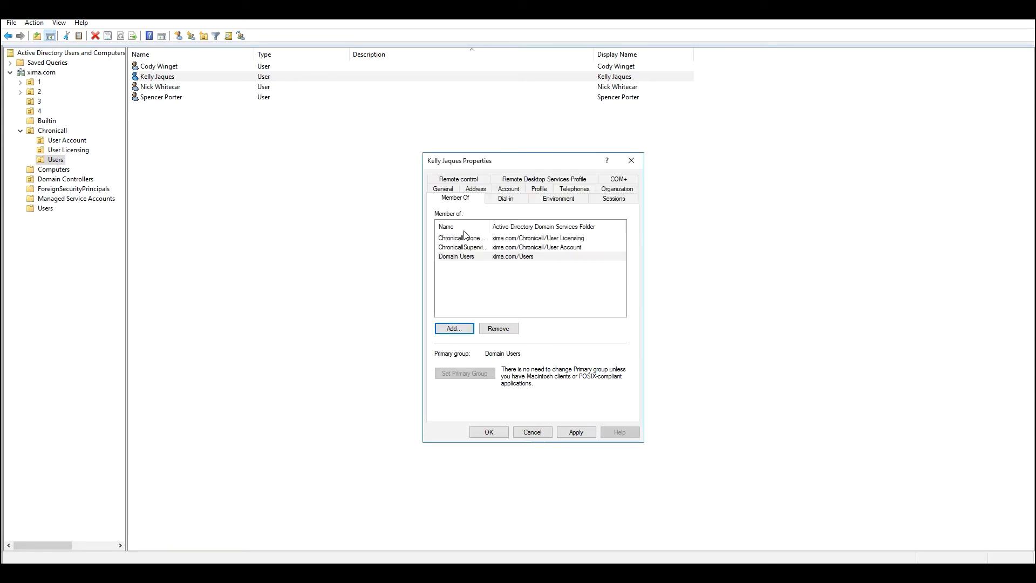
Apply and close the user's properties, then select the last user in the list
click(572, 434)
click(495, 435)
click(255, 136)
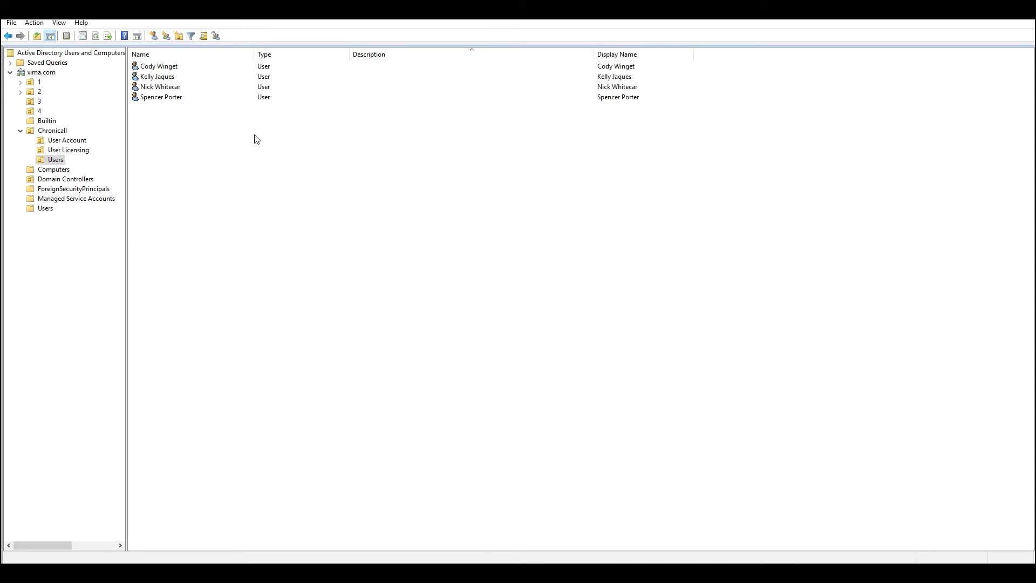
click(178, 99)
right_click(178, 98)
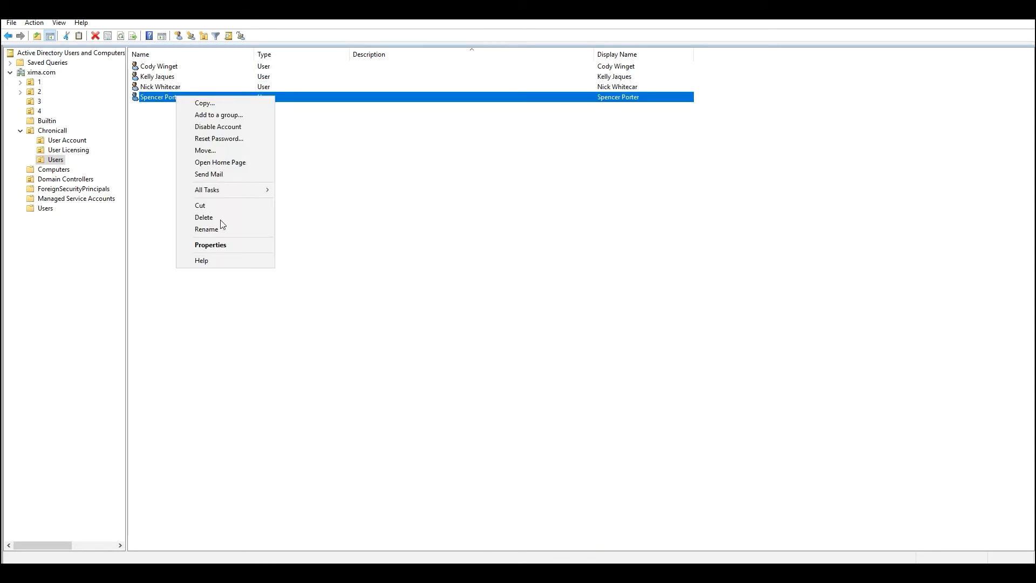
In the last user's properties, enter their e-mail address and begin the mobile number
click(227, 245)
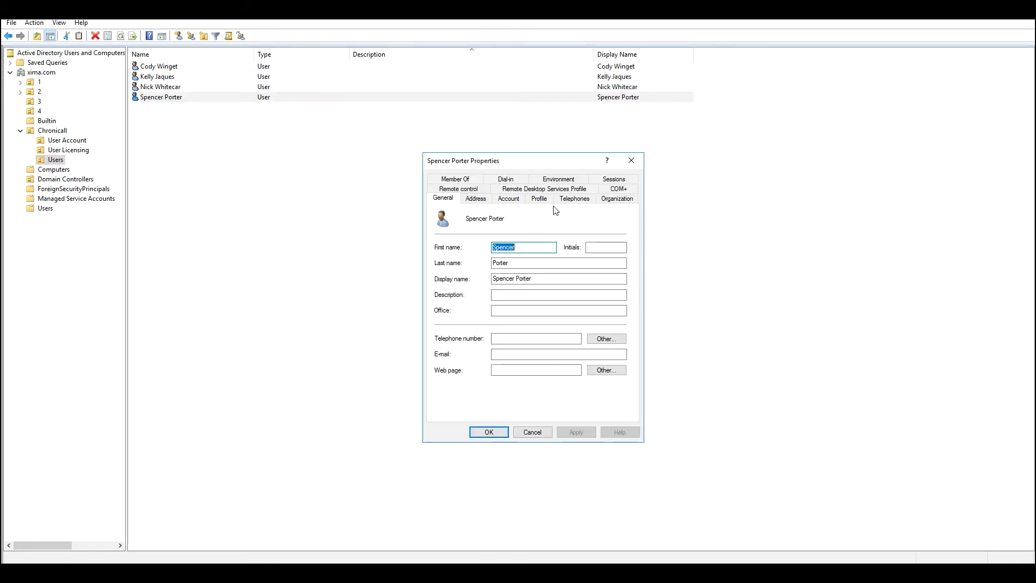
click(524, 353)
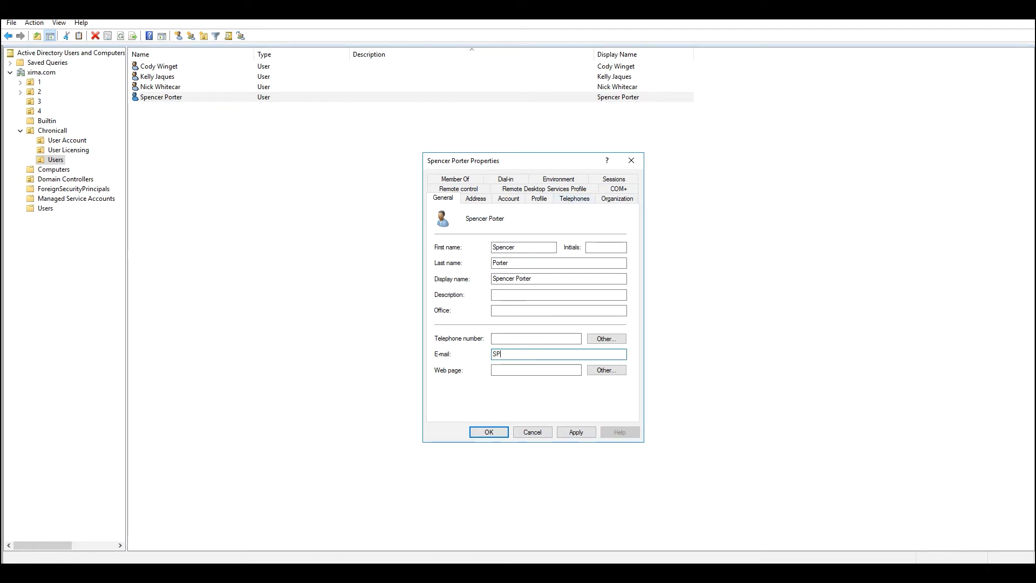
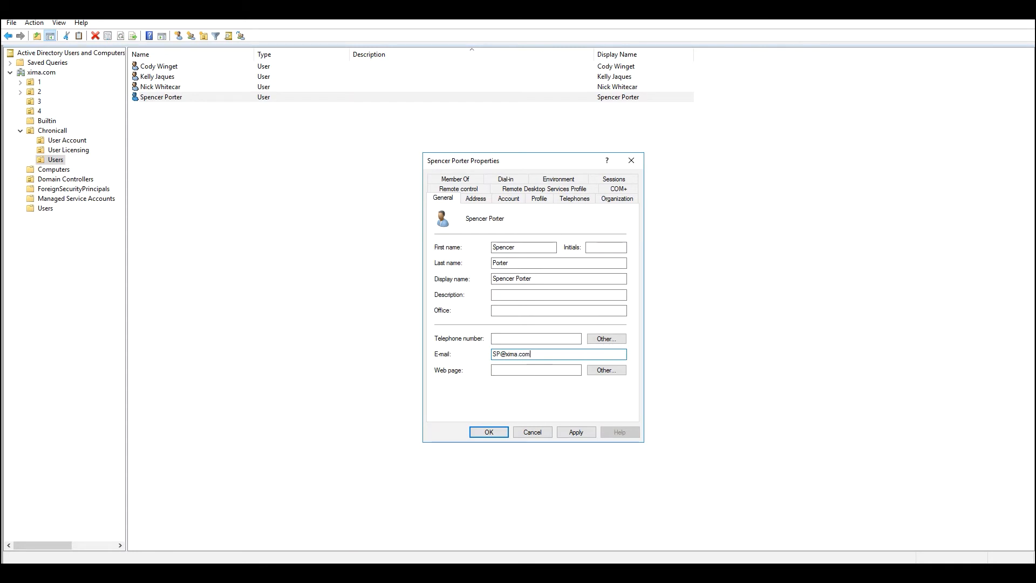
click(574, 199)
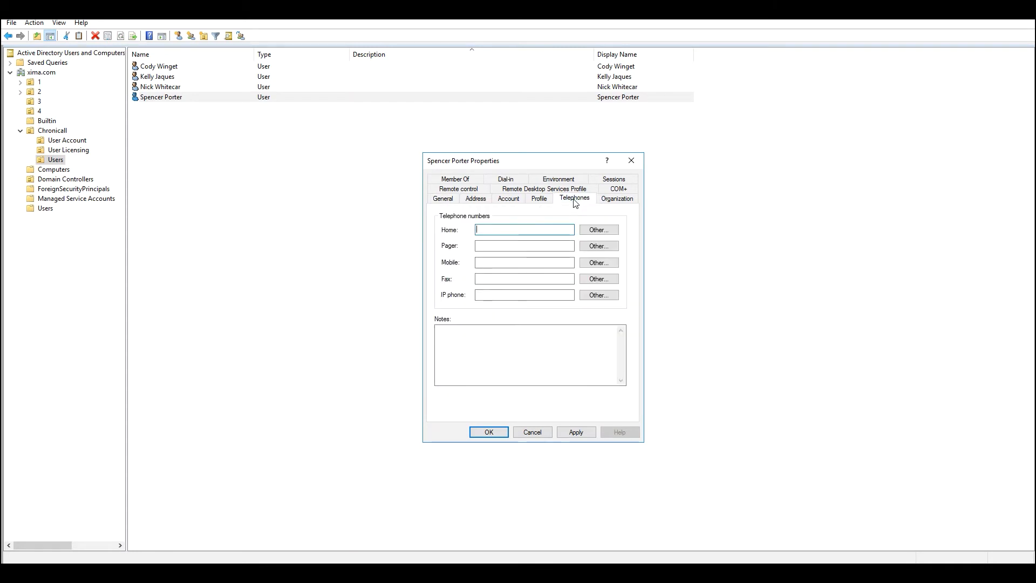
click(502, 262)
text(2)
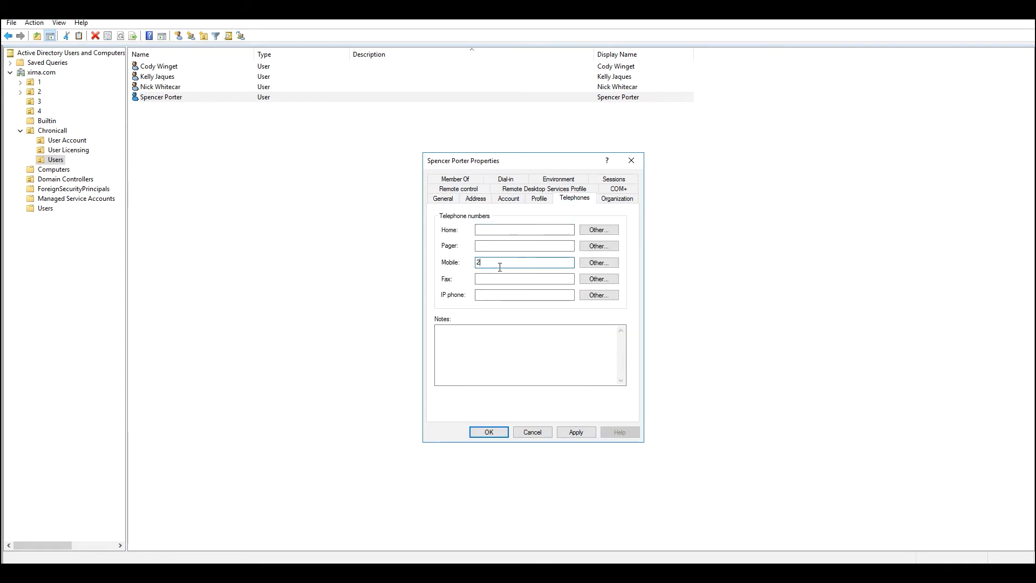
click(459, 180)
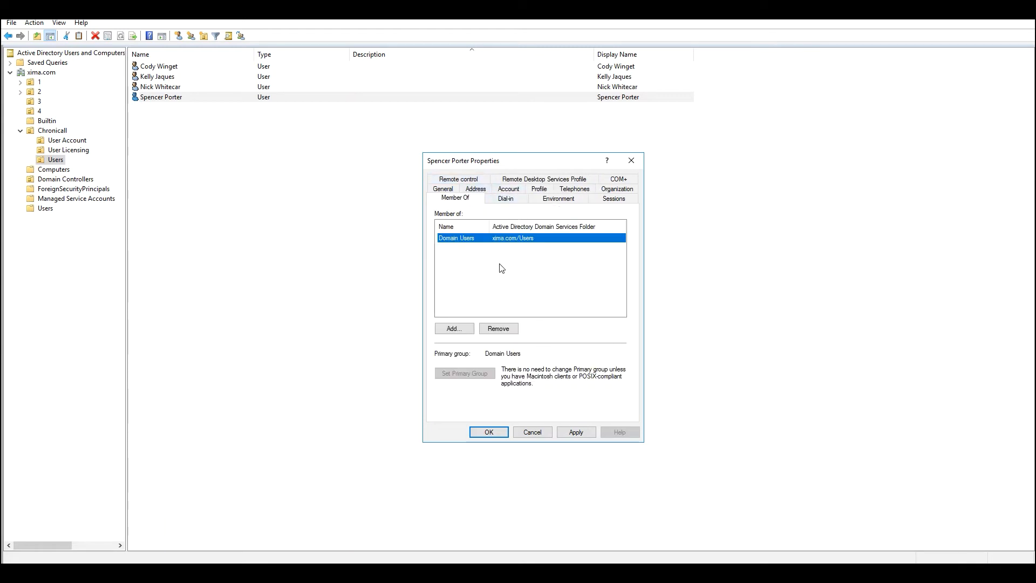
Add the user to ChronicallManager and ChronicallRealtimeAgent groups and save the properties
click(455, 329)
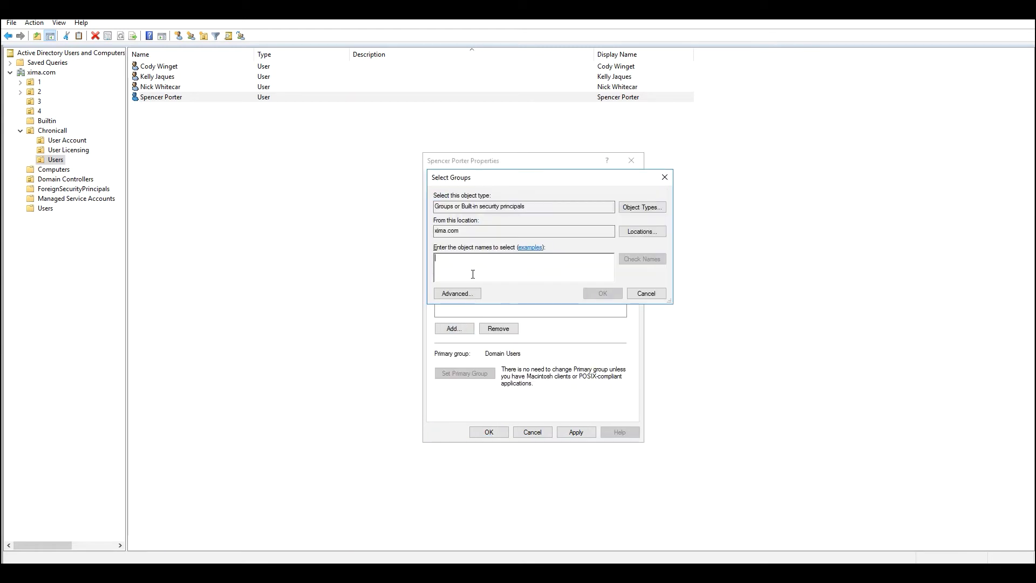
text(ChronicallMa)
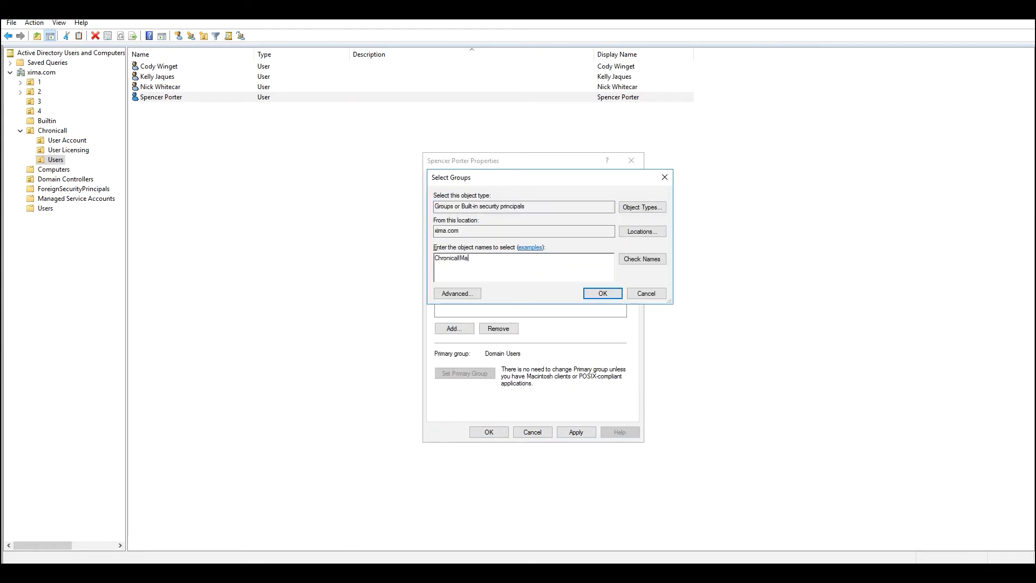
text(nager)
key(Return)
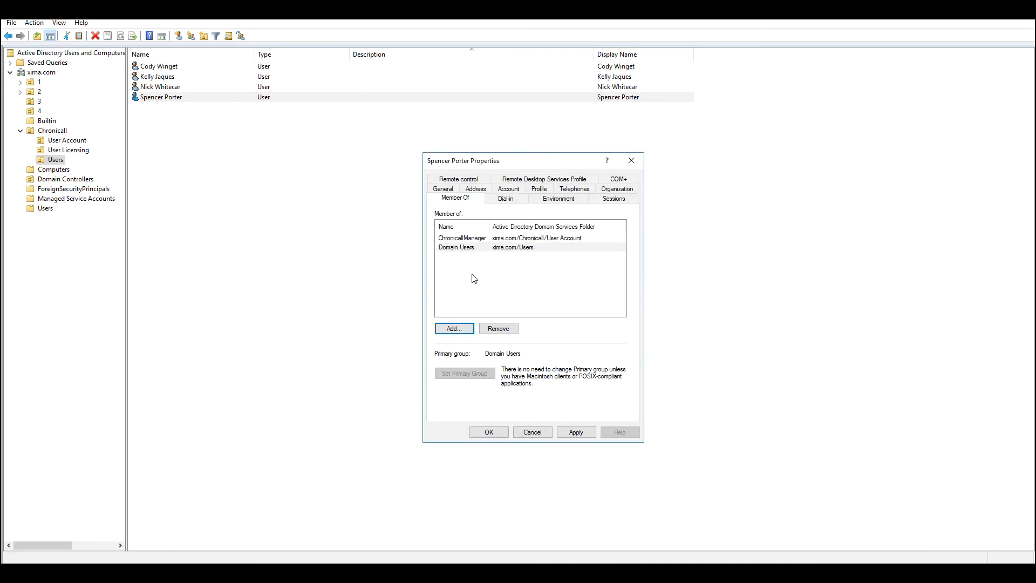
click(461, 327)
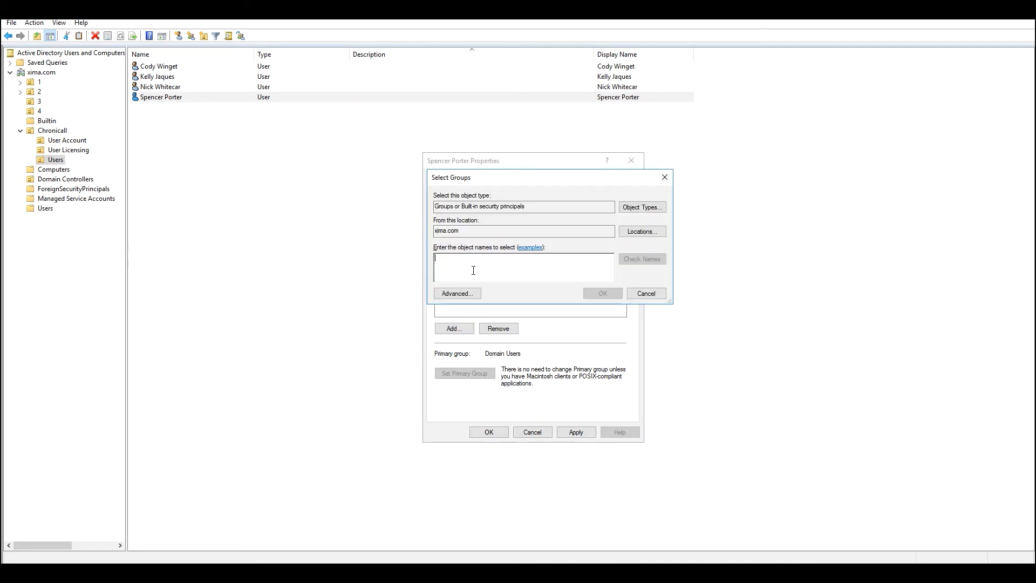
text(ChronicallRea)
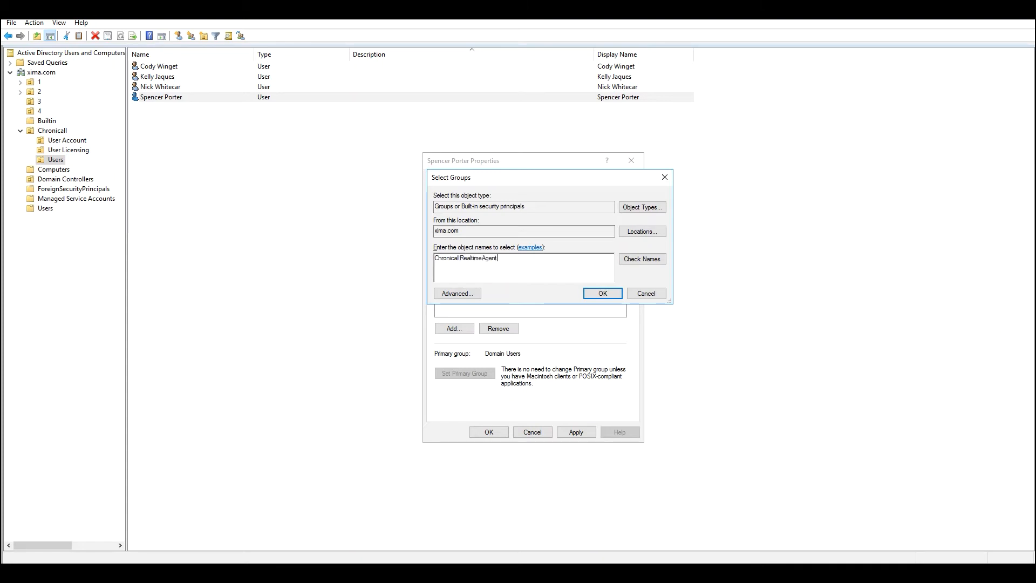
text(ltimeAgent)
click(603, 294)
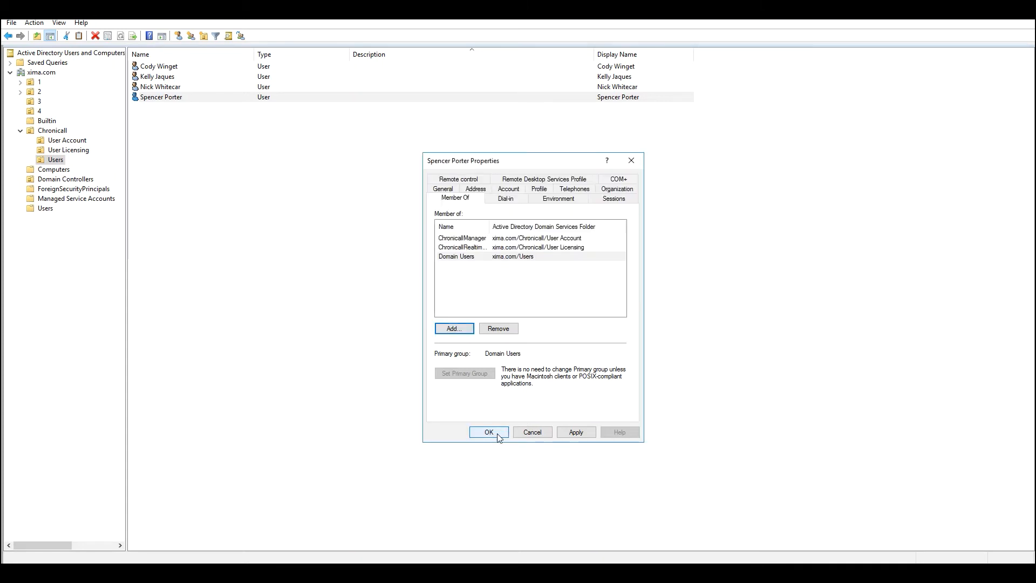
click(489, 432)
click(236, 144)
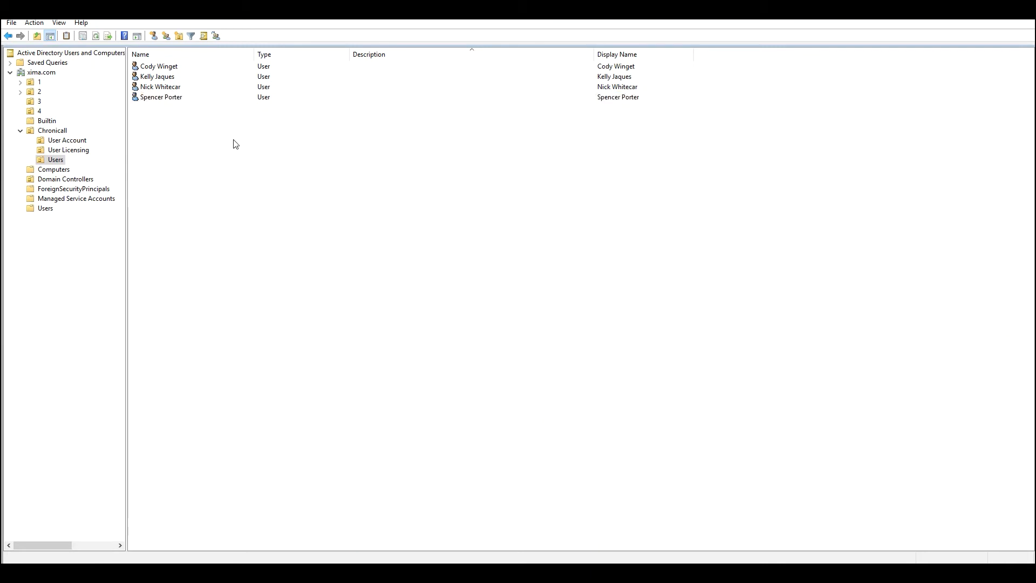
Add the first created user as a member of the ChronicallAdmin group in User Account and save
click(68, 141)
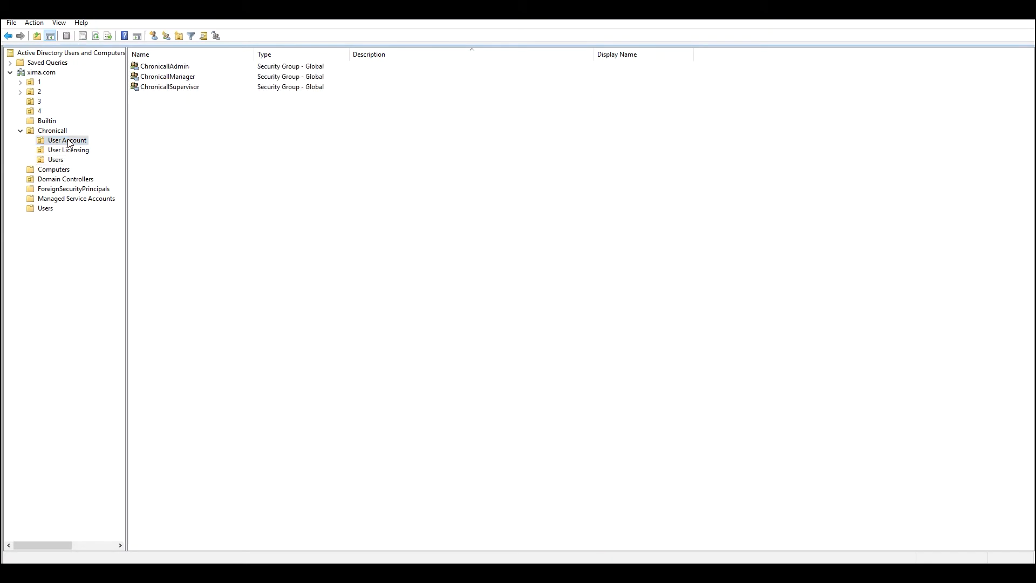
right_click(188, 69)
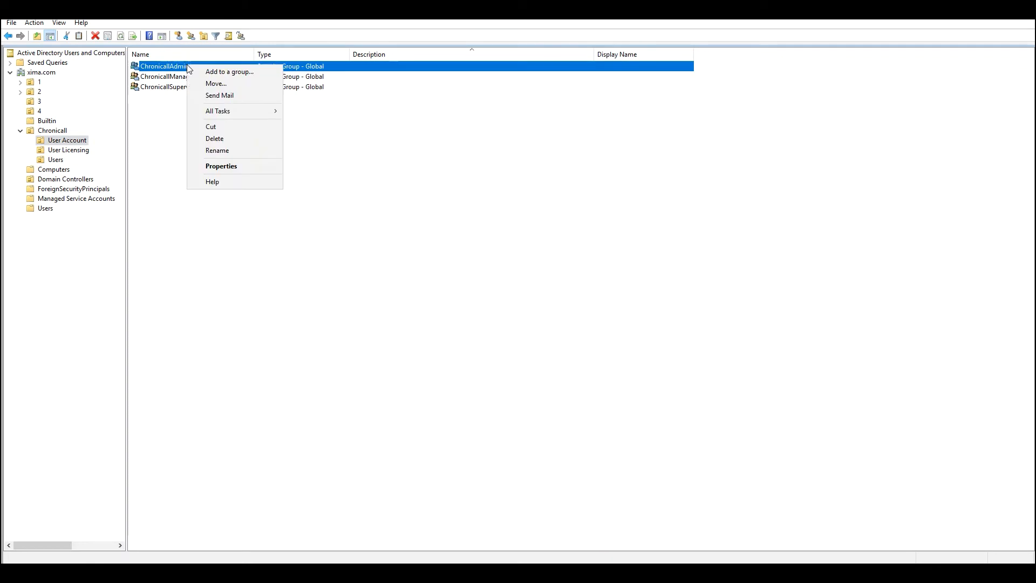
click(225, 167)
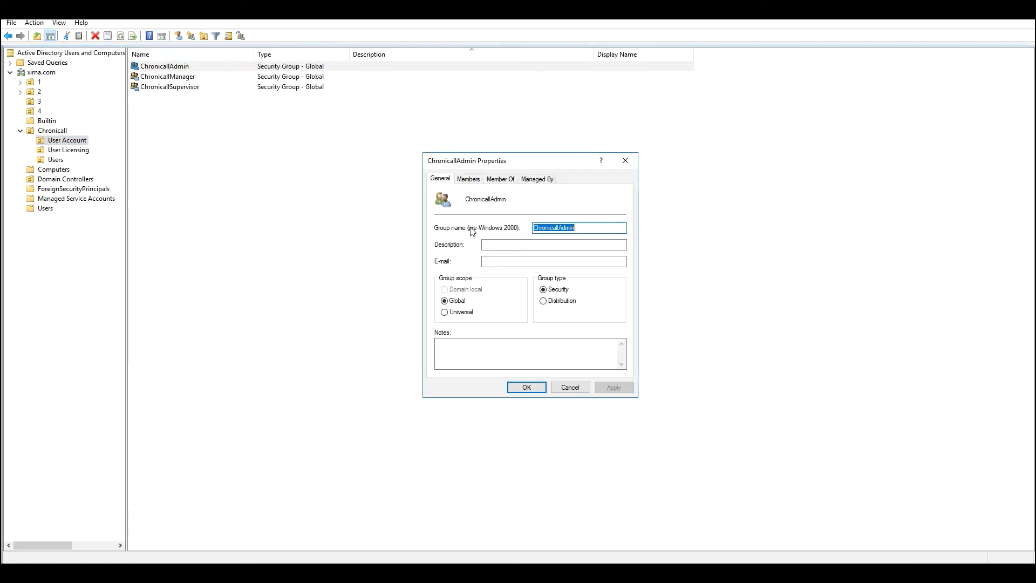
click(471, 179)
click(461, 360)
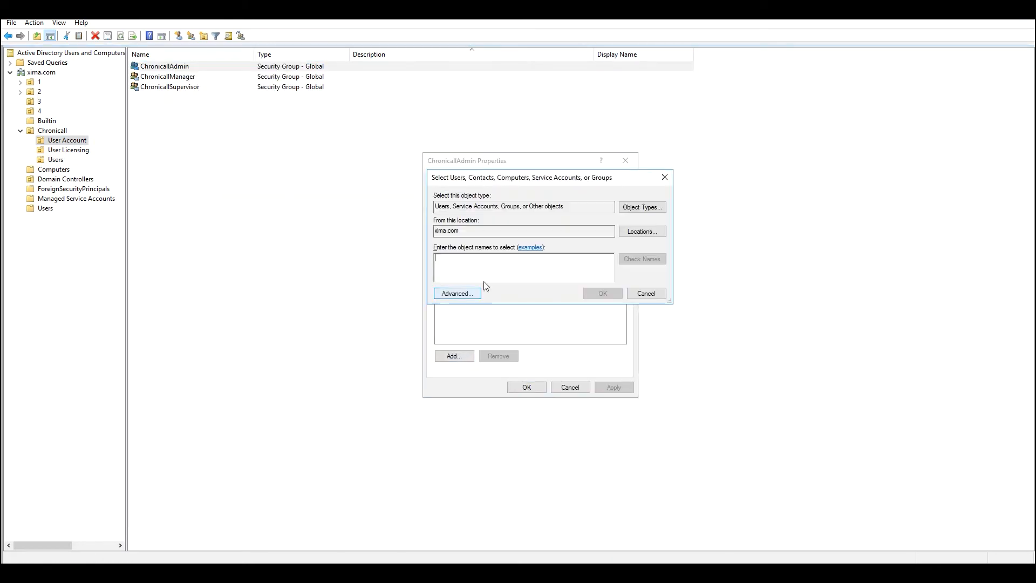
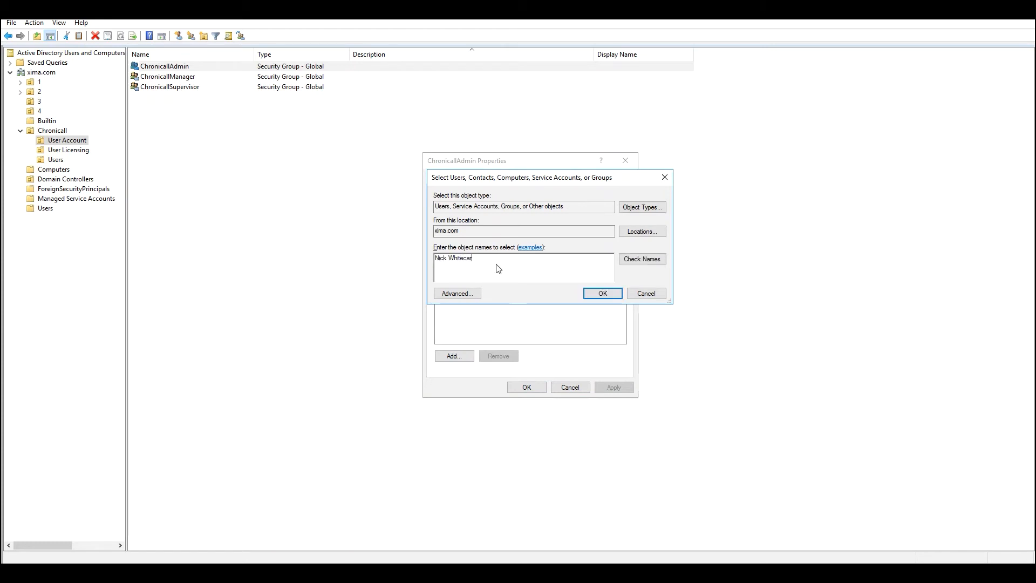
key(Return)
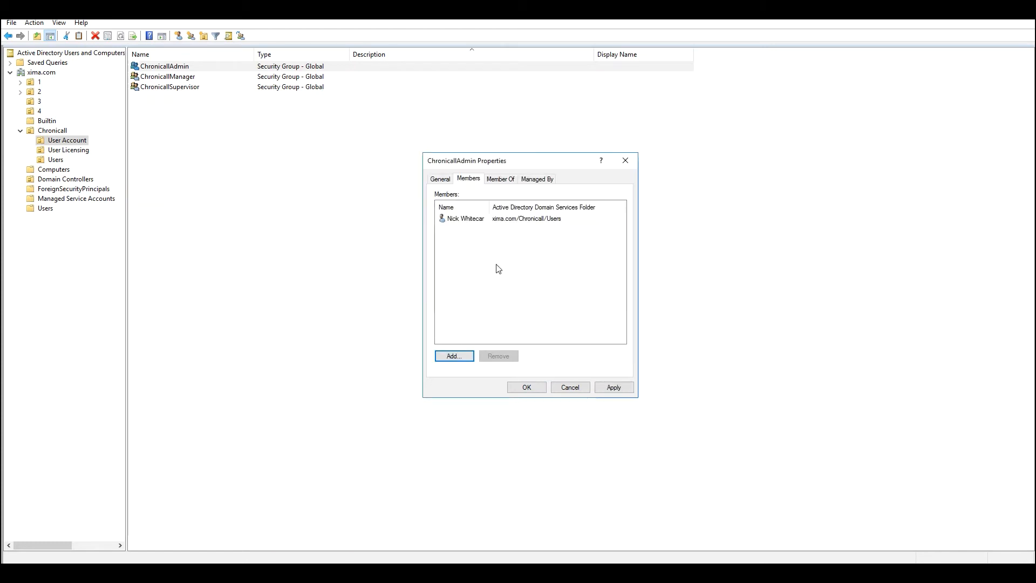
click(538, 393)
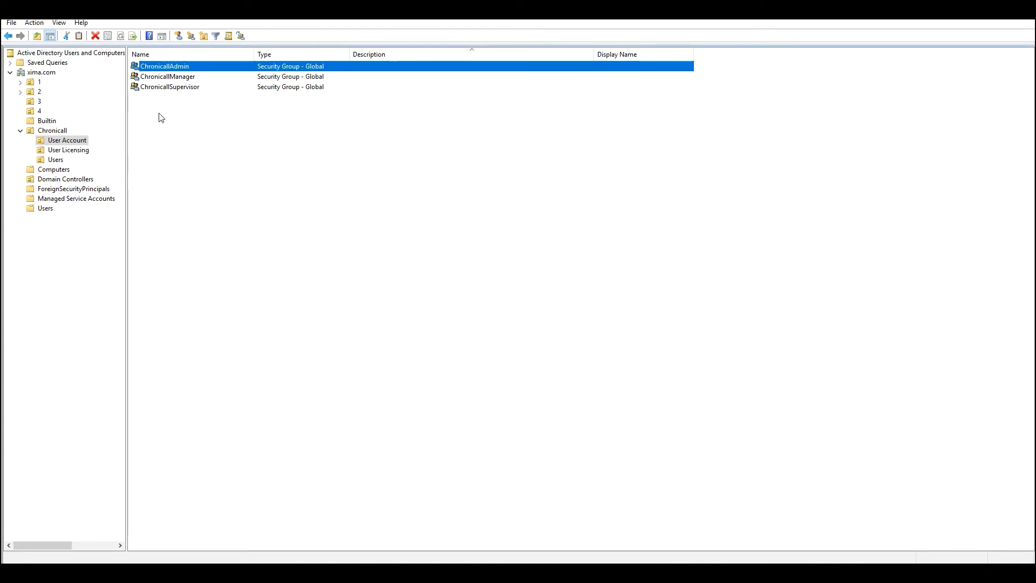
Add the first created user as a member of ChronicallDashboardAgent in User Licensing and save
click(69, 150)
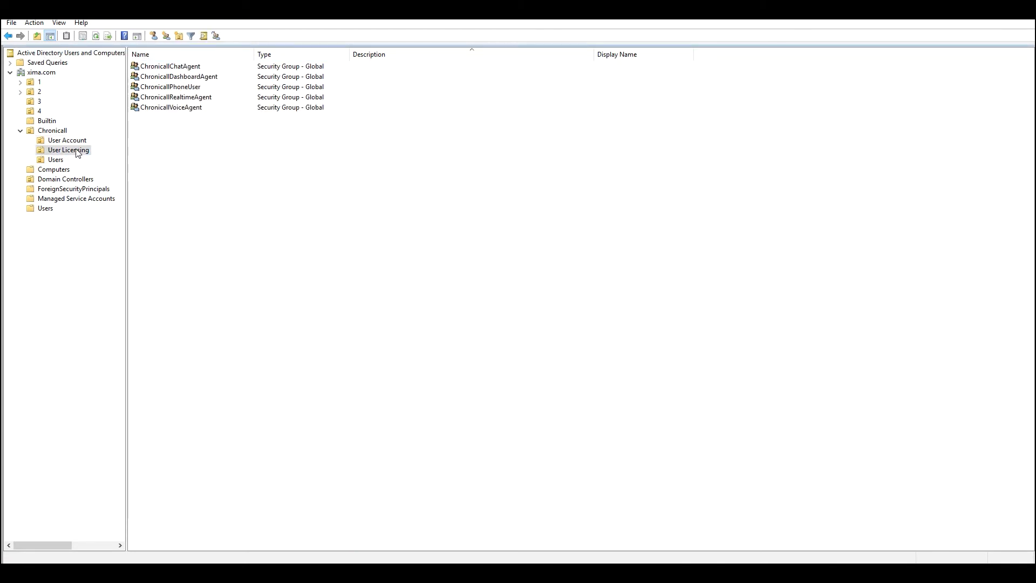
right_click(200, 77)
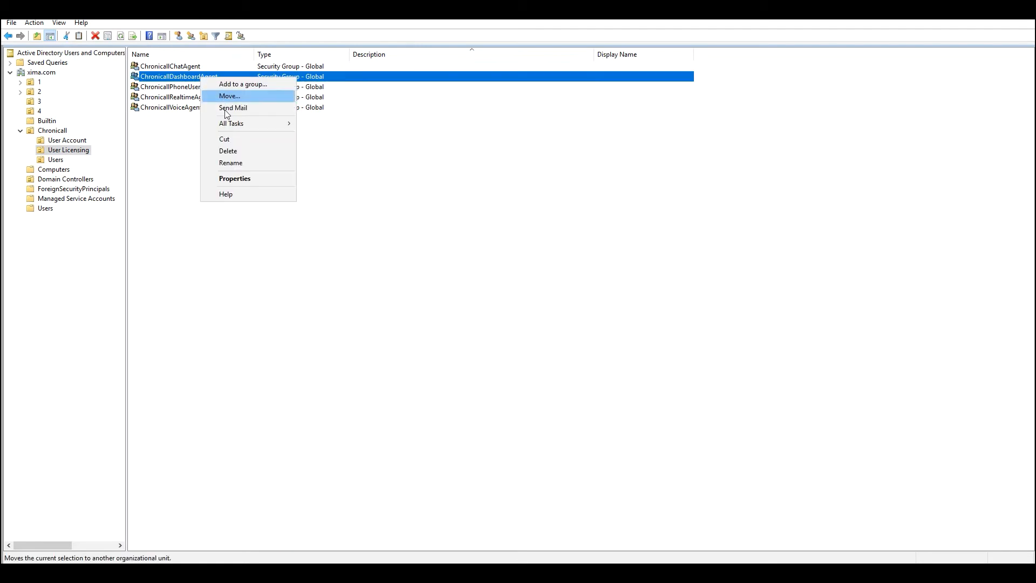
click(251, 178)
click(468, 178)
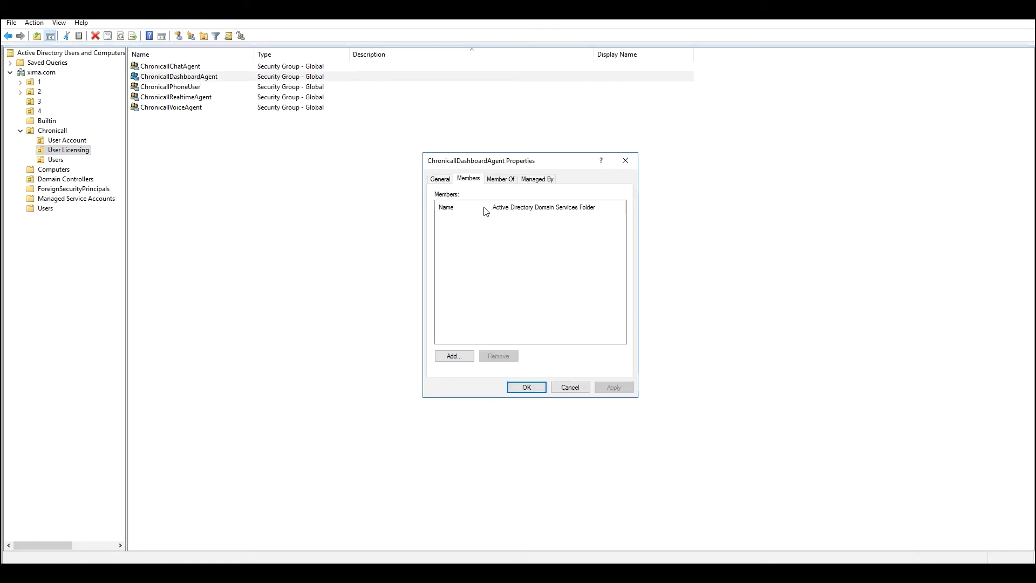
click(457, 357)
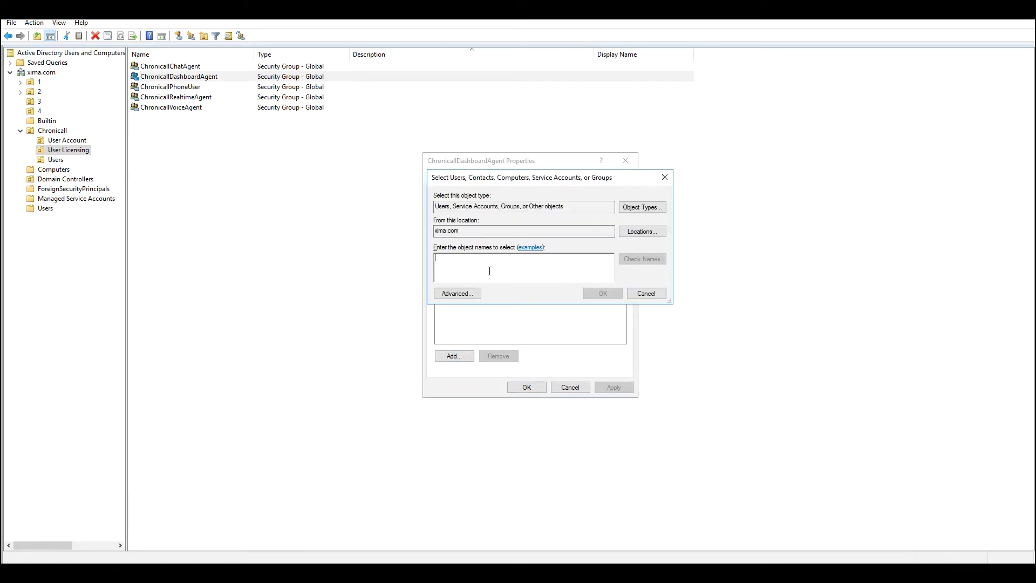
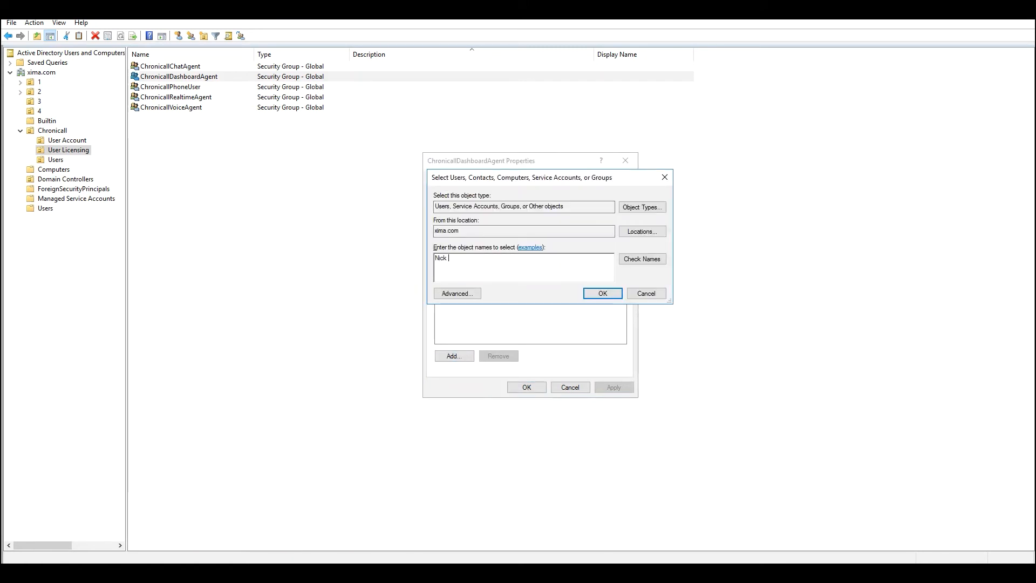
click(599, 293)
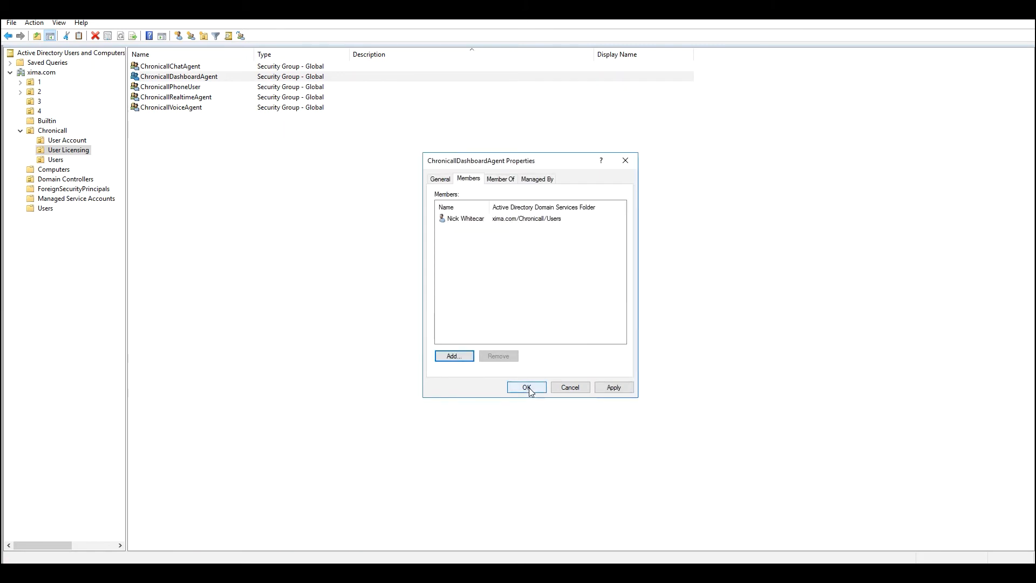
click(527, 387)
click(577, 441)
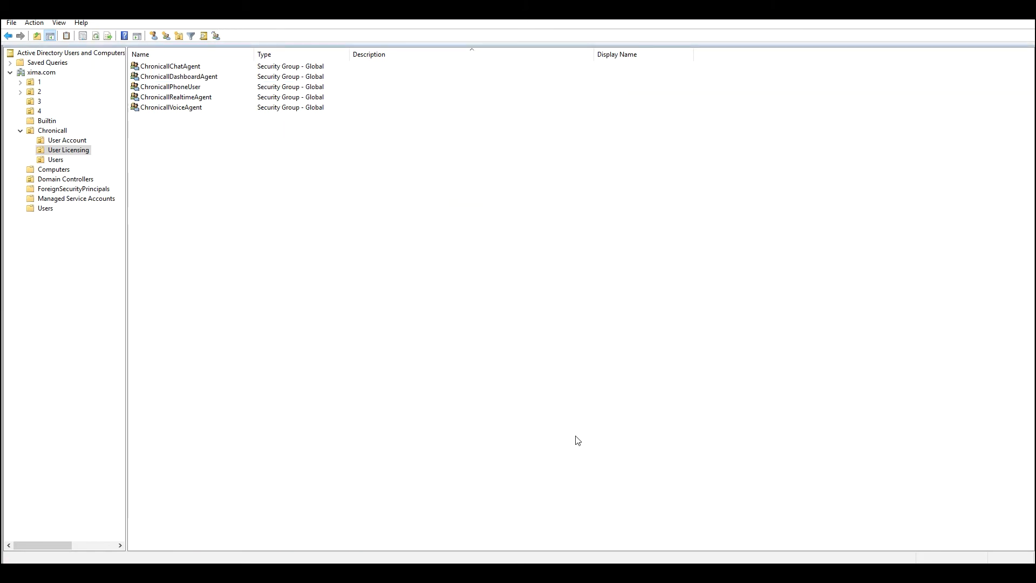
Add a Chronicall user as a member of the ChronicallVoiceAgent group and save
click(207, 111)
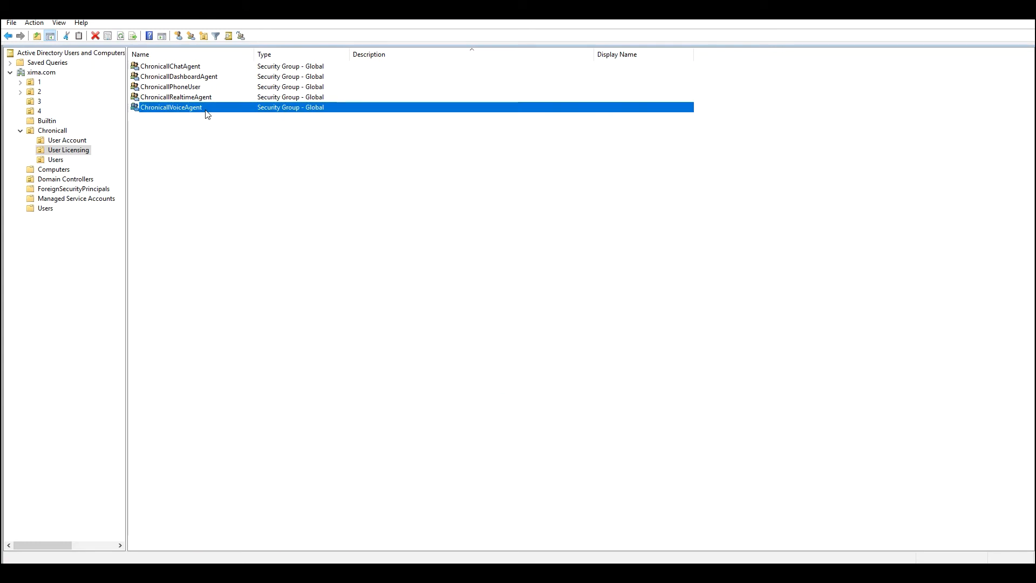
right_click(206, 111)
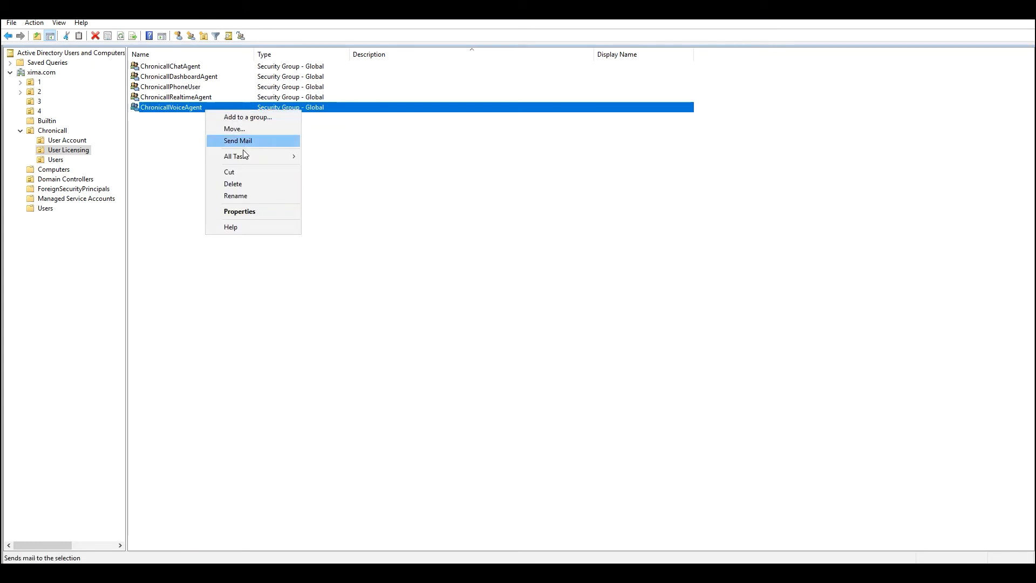
click(250, 212)
click(469, 181)
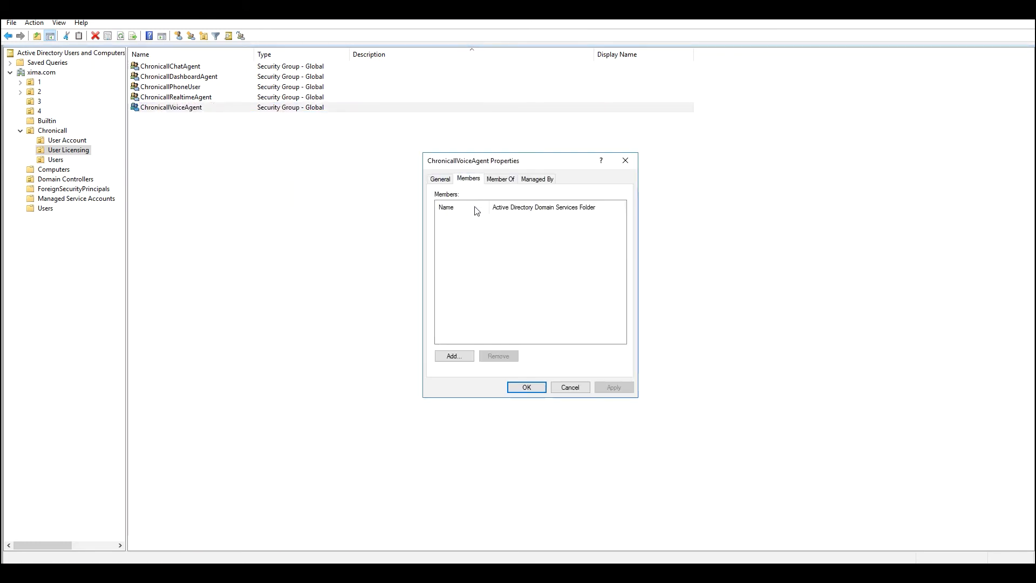
click(460, 356)
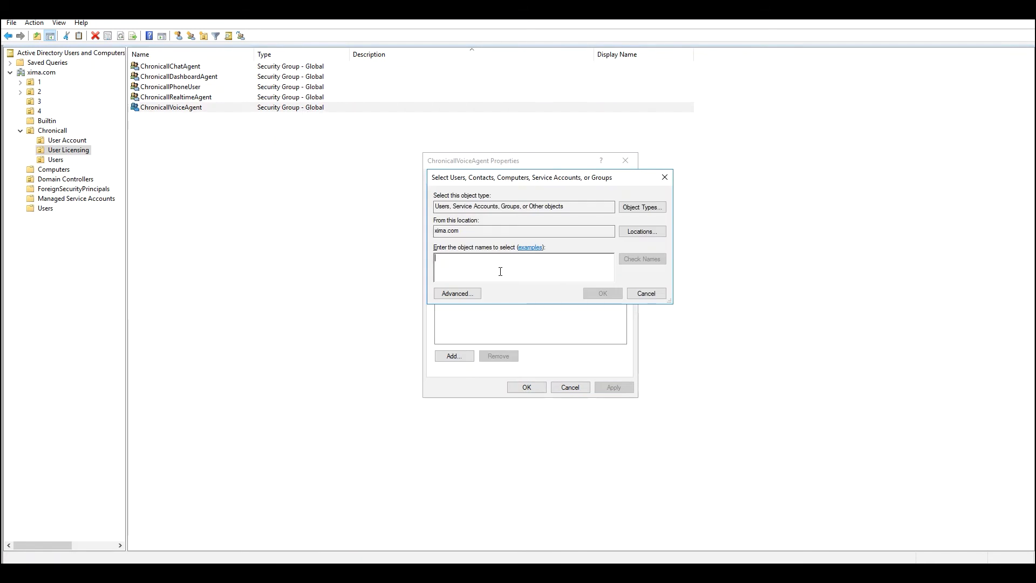
text(Cody)
key(Return)
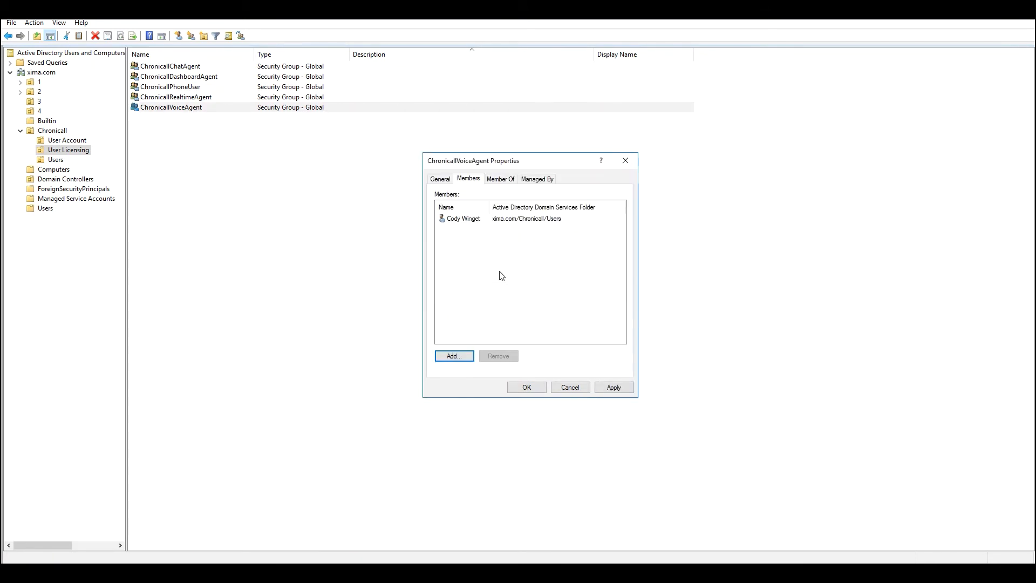
click(527, 388)
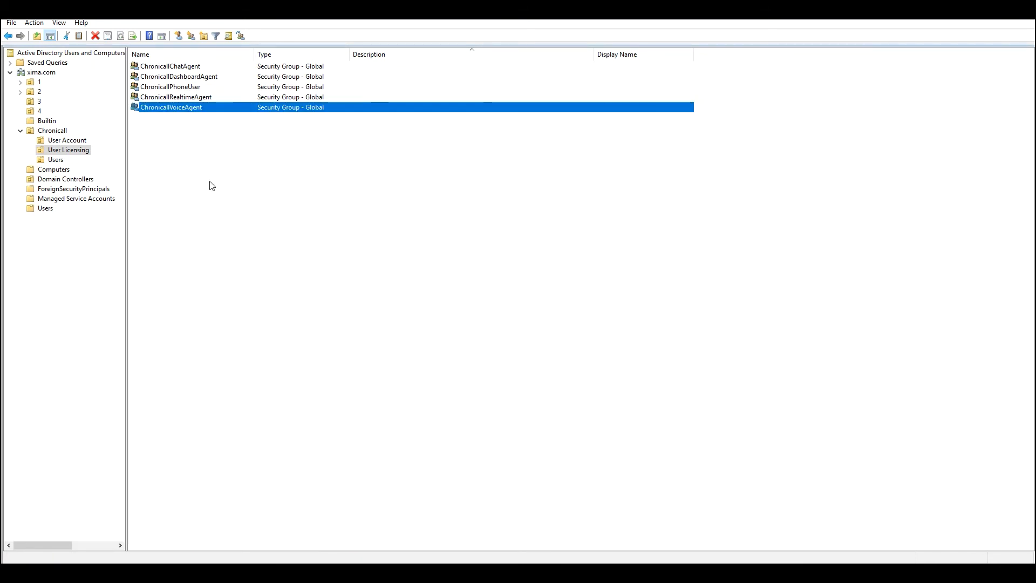
click(75, 142)
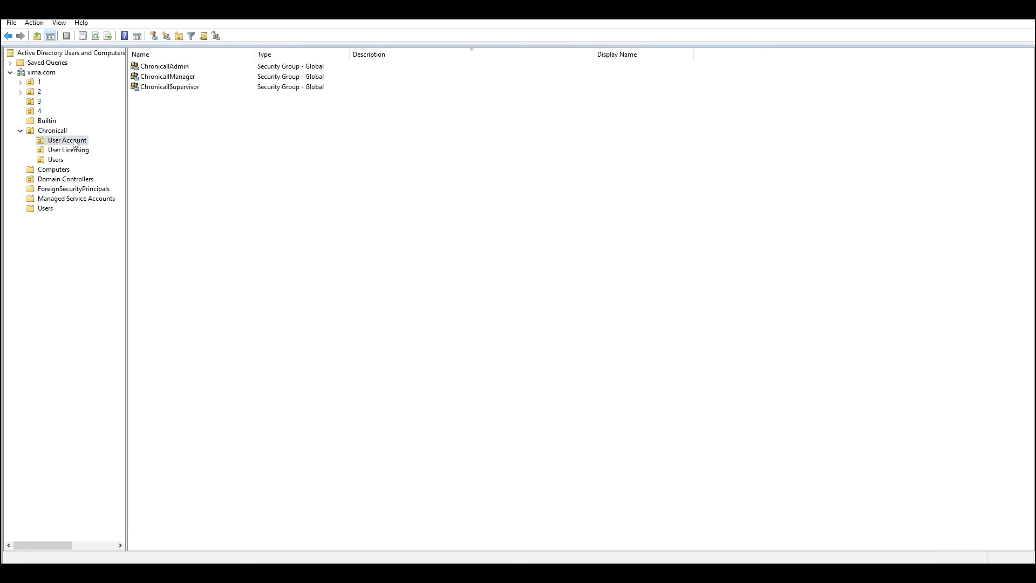
Add the fourth user to ChronicallSupervisor's member list, leaving the change unsaved
right_click(179, 87)
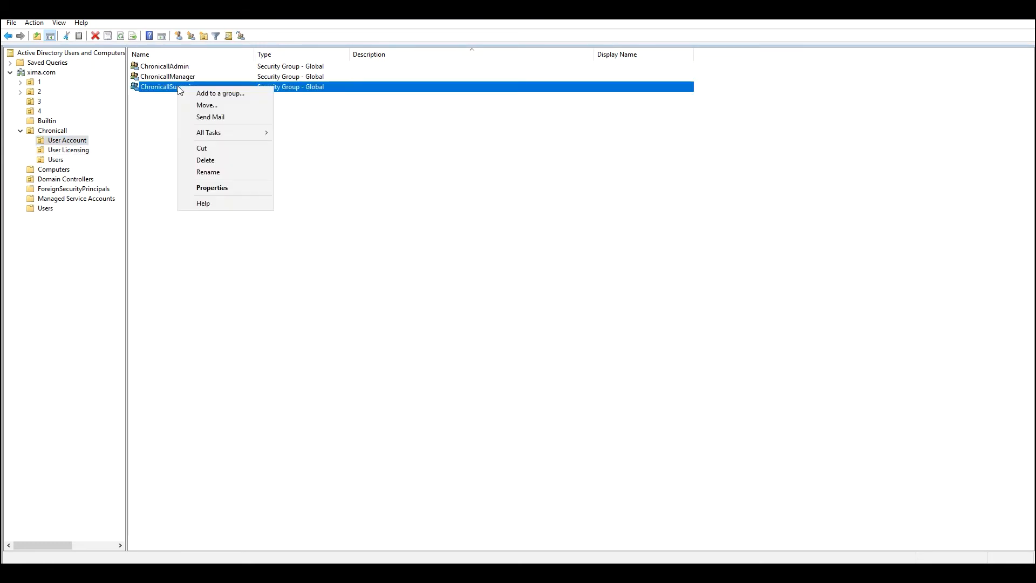
click(226, 188)
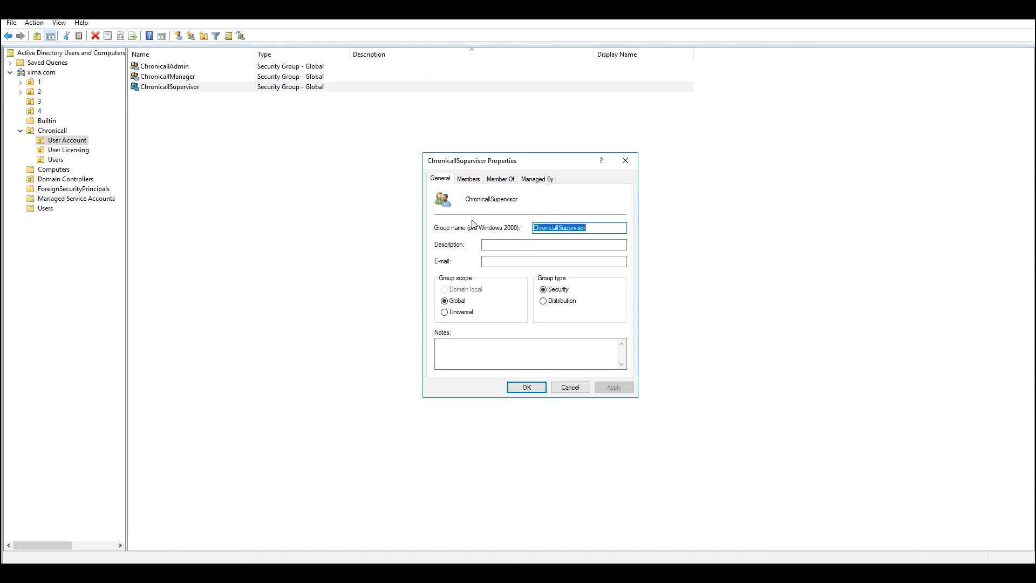
click(469, 179)
click(466, 355)
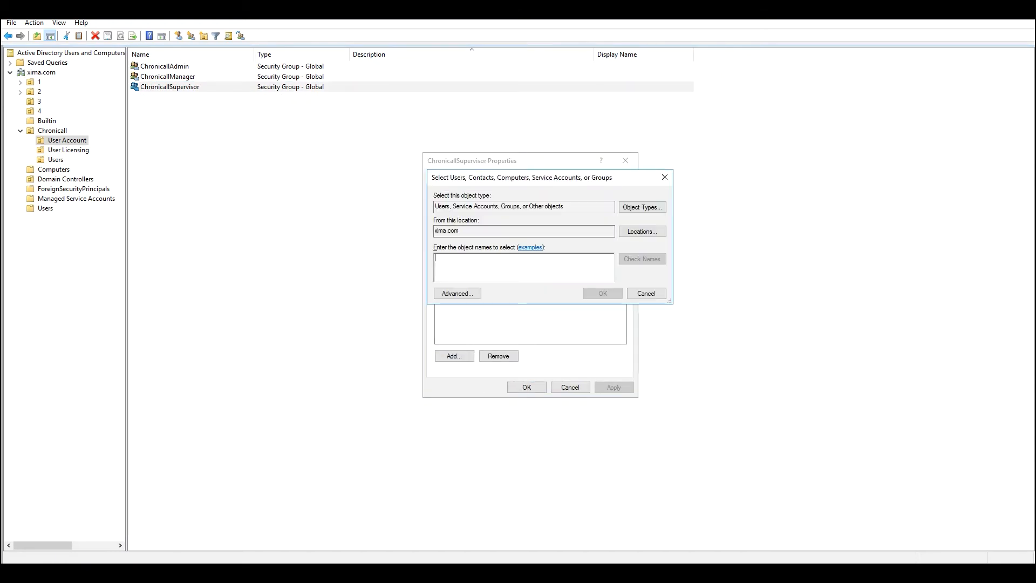
text(cody)
key(Return)
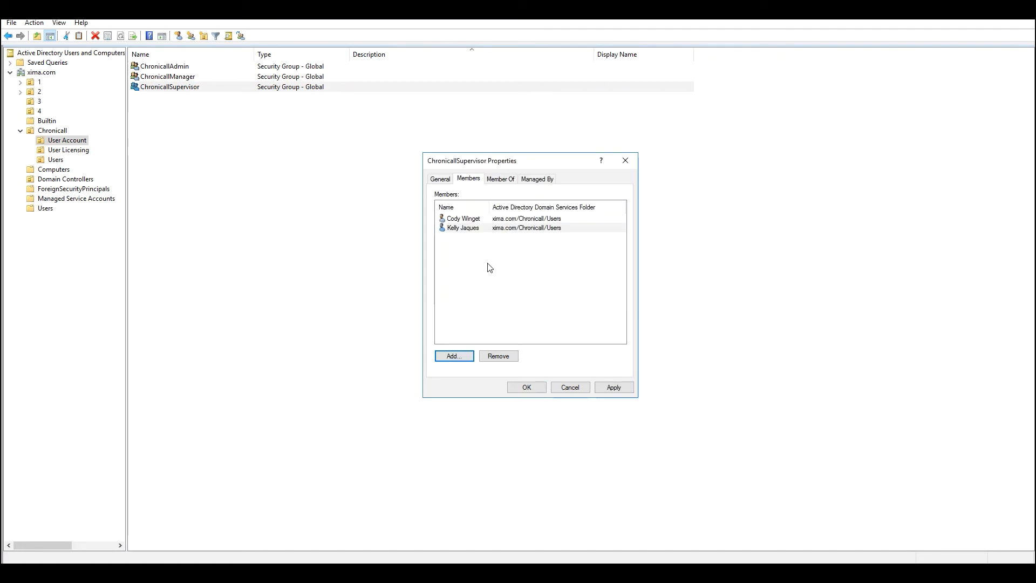
click(490, 268)
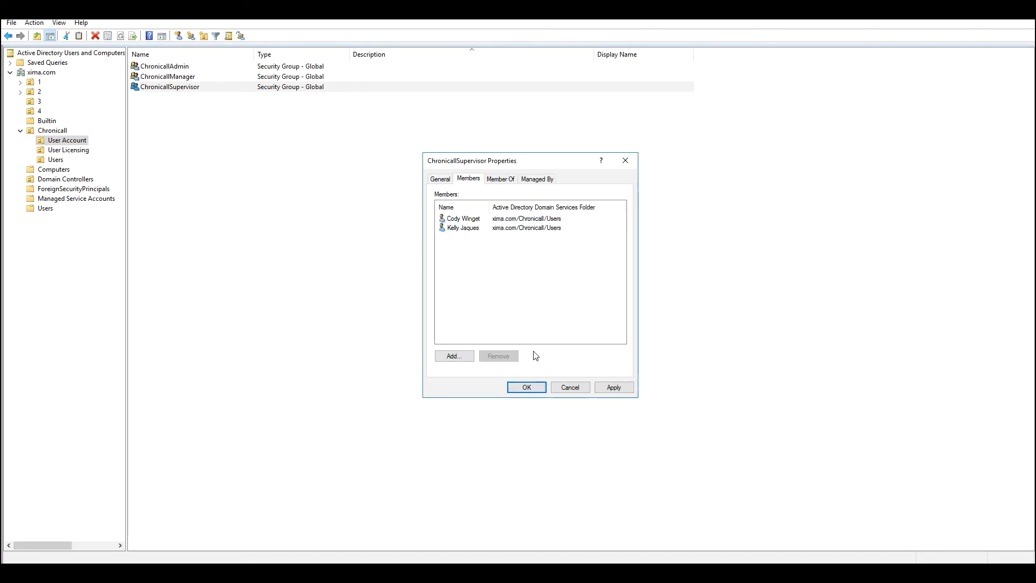
Save the ChronicallSupervisor membership and open the first Chronicall user's properties
click(540, 386)
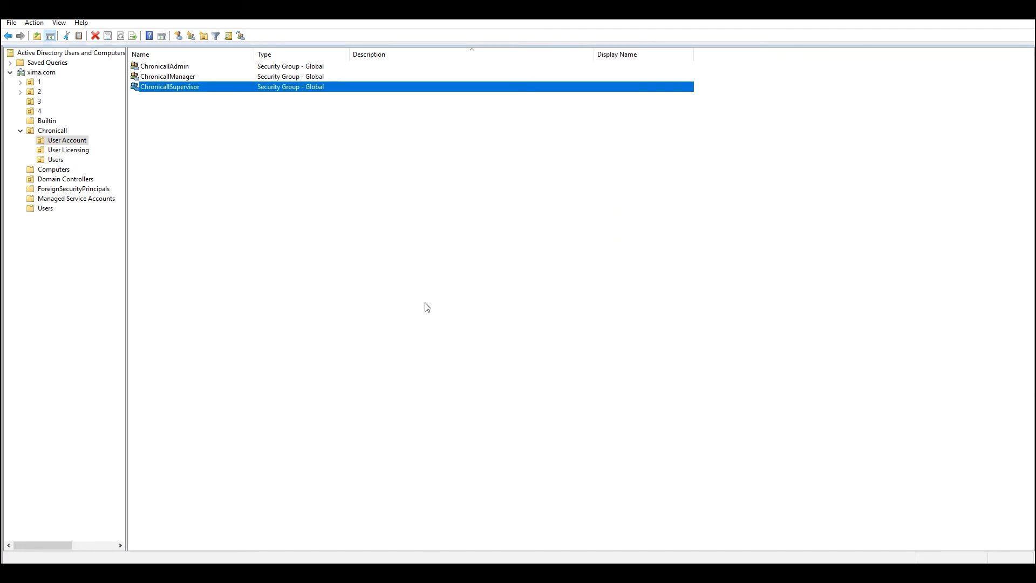
click(55, 160)
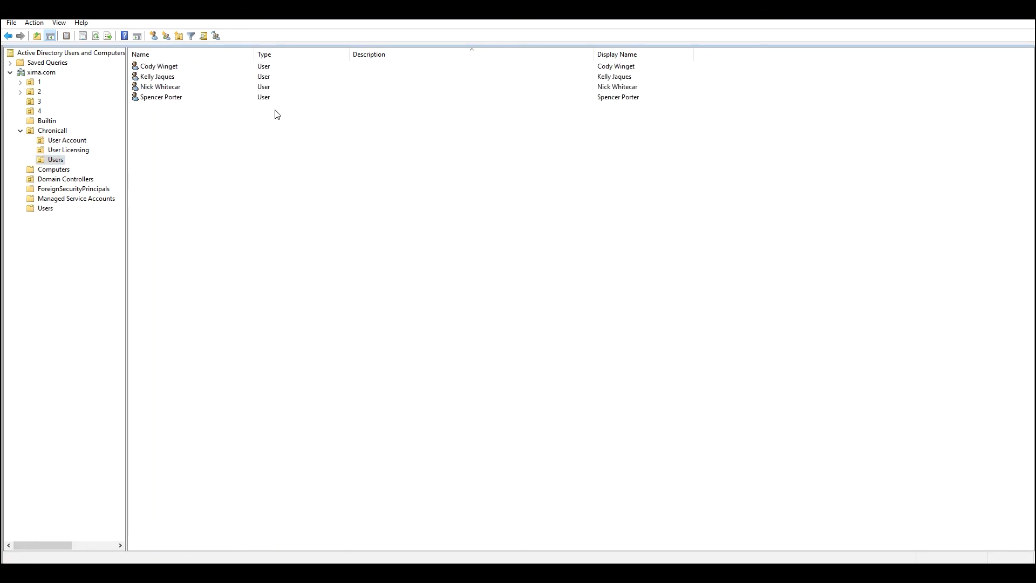
right_click(181, 65)
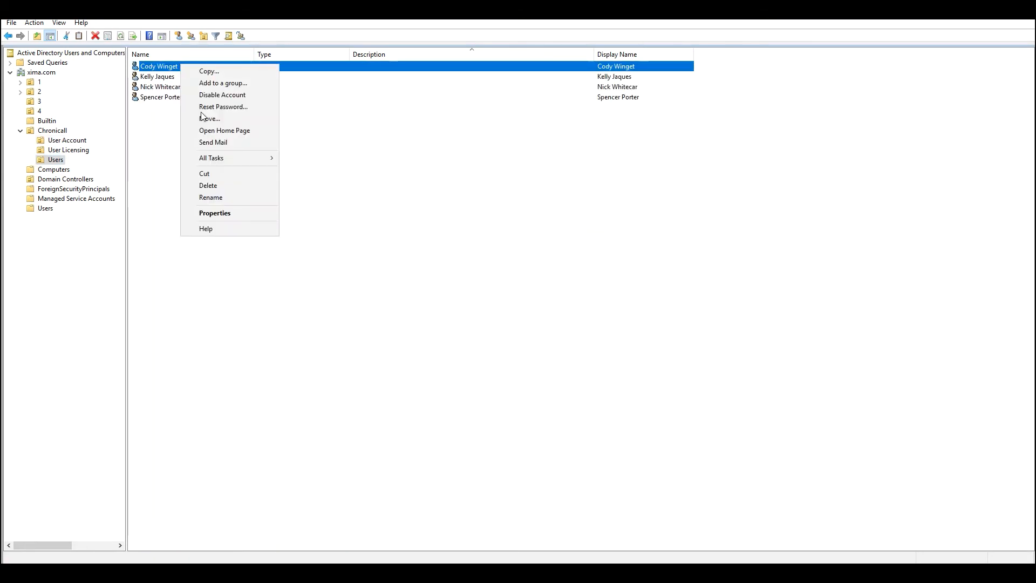
click(236, 213)
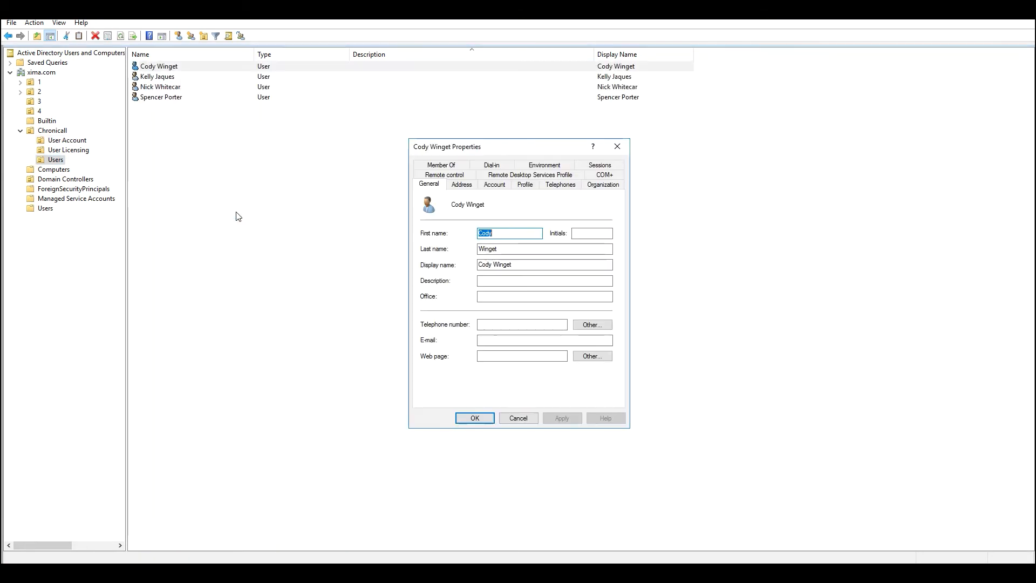
Give the first user an e-mail address and mobile number, and save
click(528, 339)
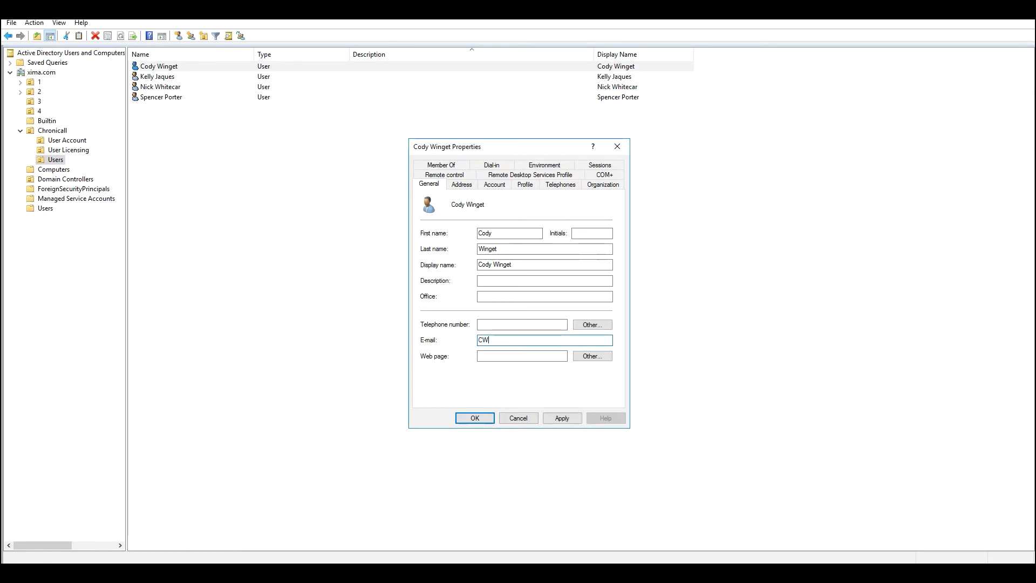
click(559, 185)
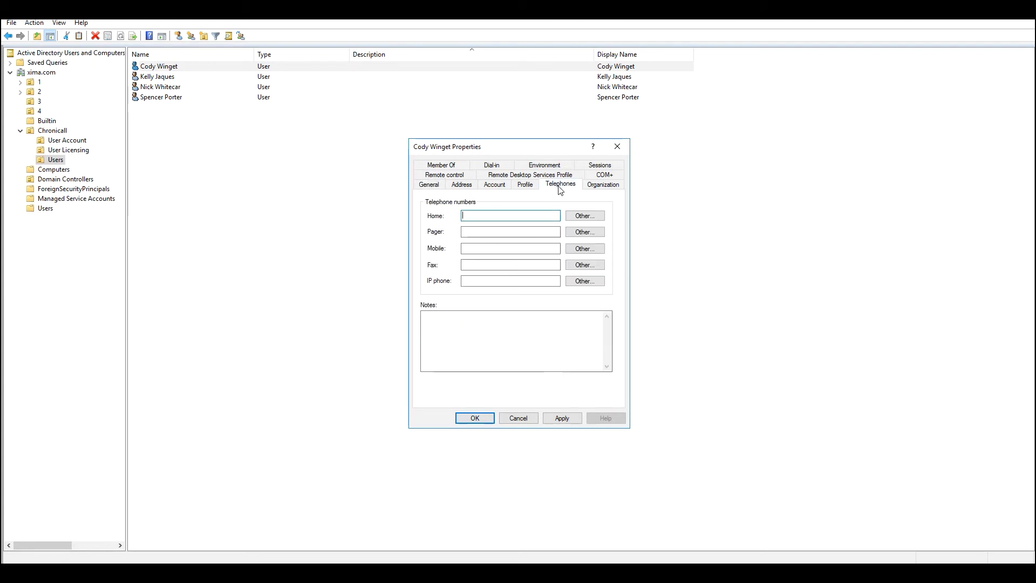
click(472, 247)
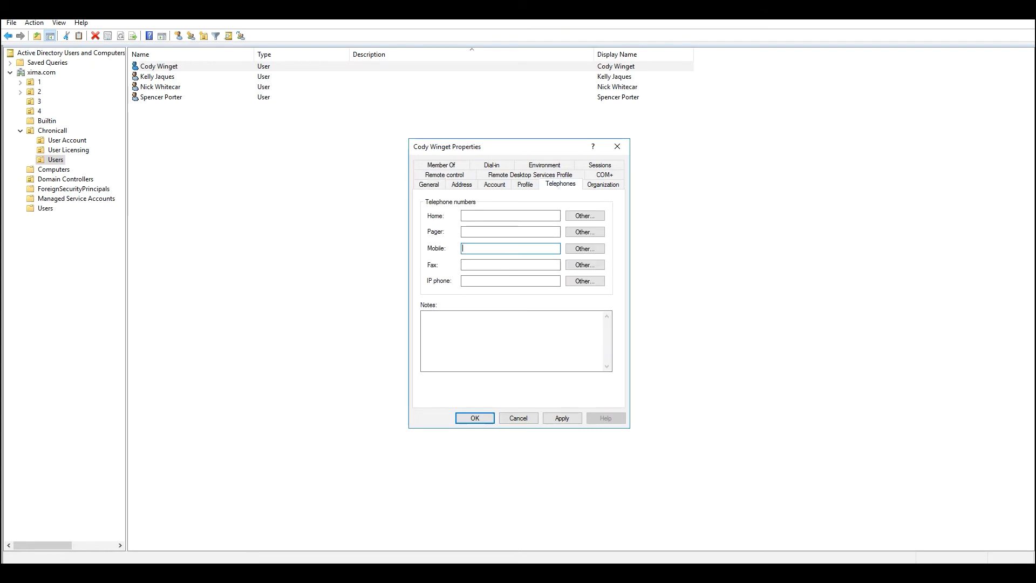
text(4)
click(482, 417)
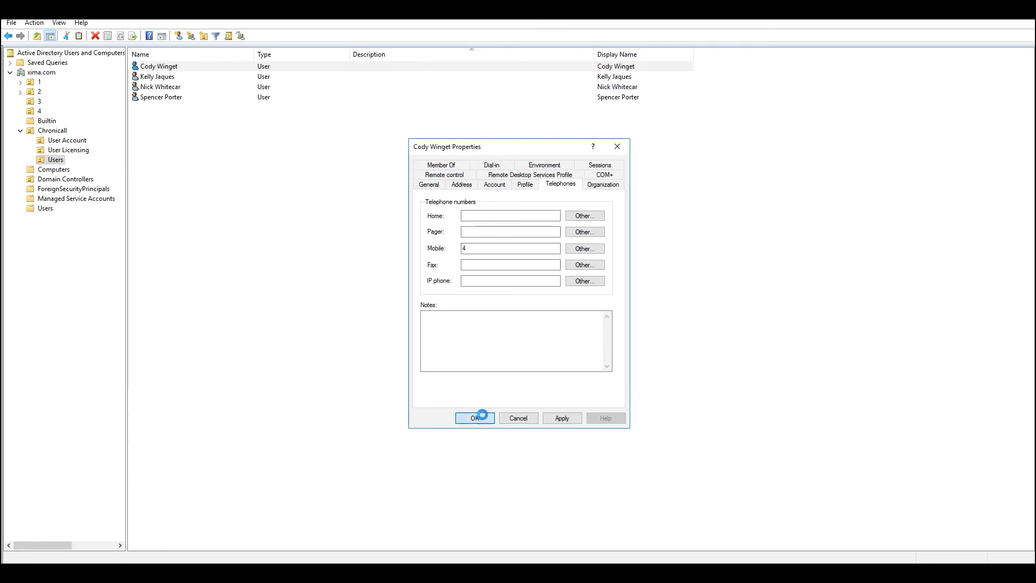
click(358, 277)
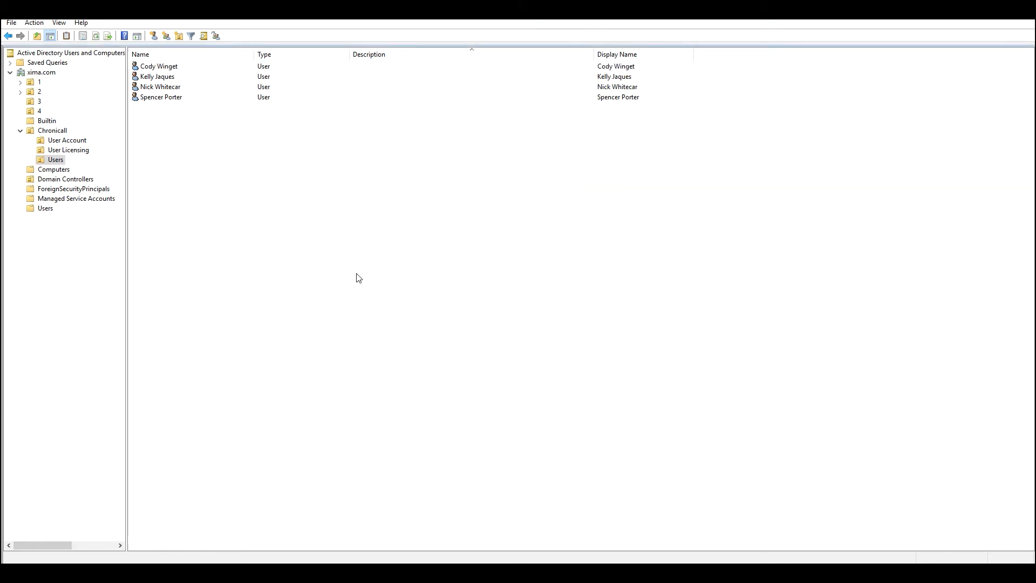
Enter an e-mail address in the third user's Properties
click(173, 89)
right_click(171, 88)
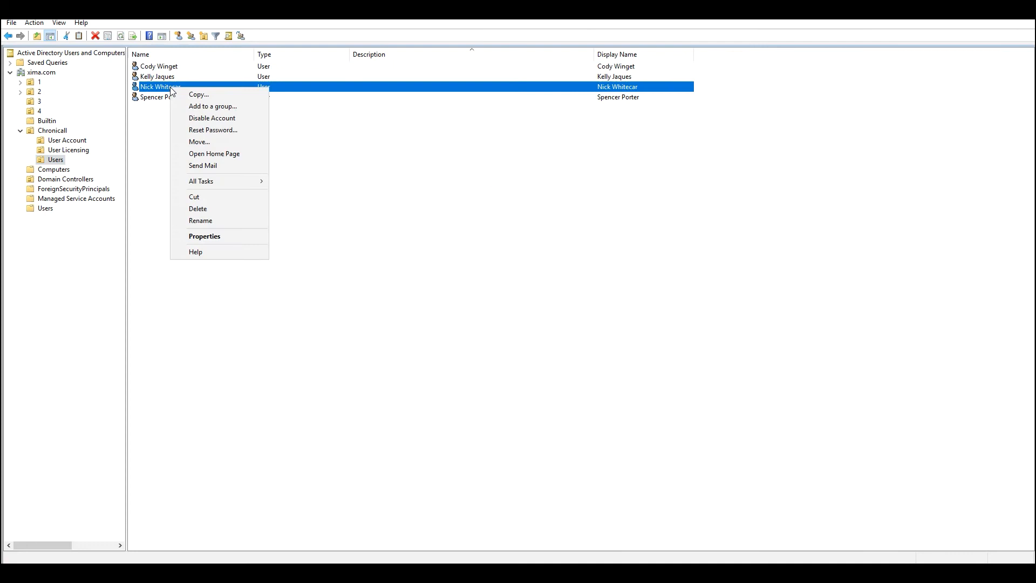
click(224, 238)
click(530, 340)
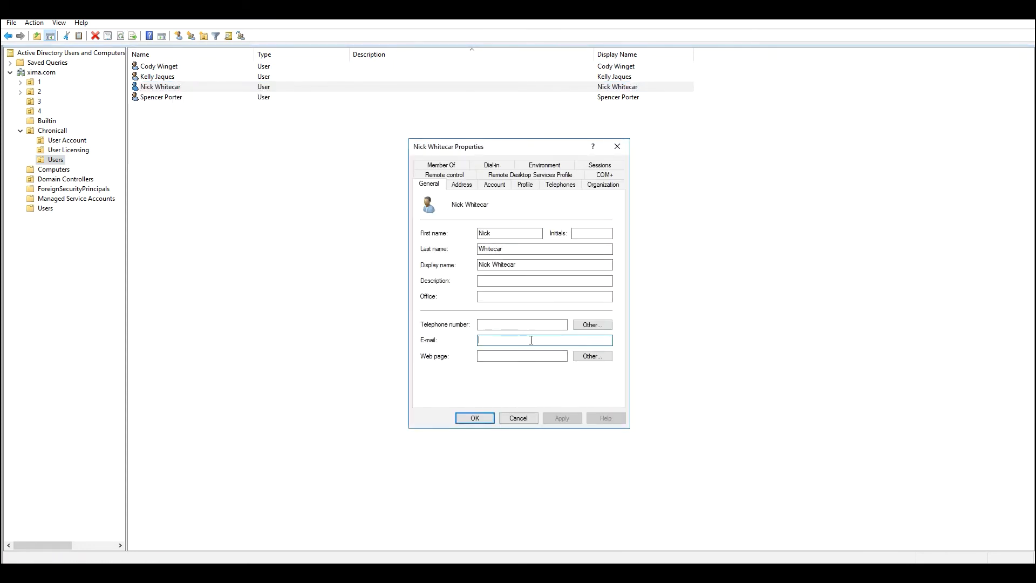
drag(527, 342, 459, 341)
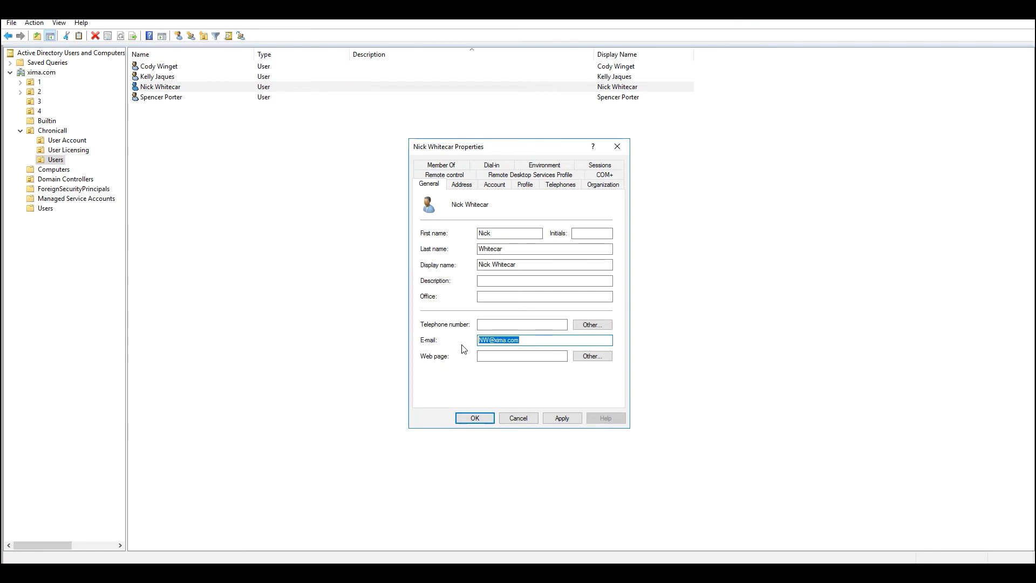
Add the third user's mobile number, check the display name, and save
click(569, 190)
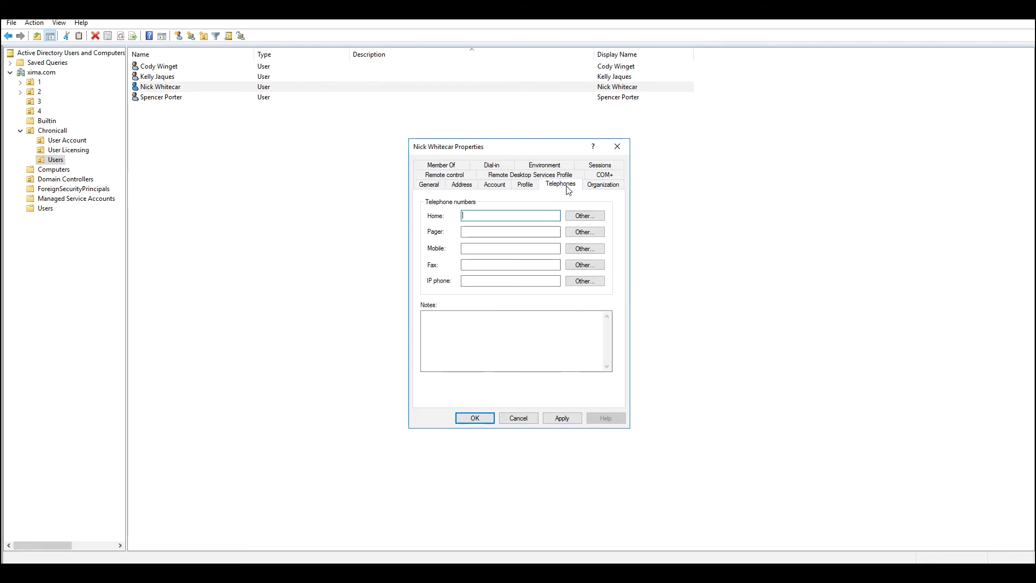
click(467, 248)
text(3)
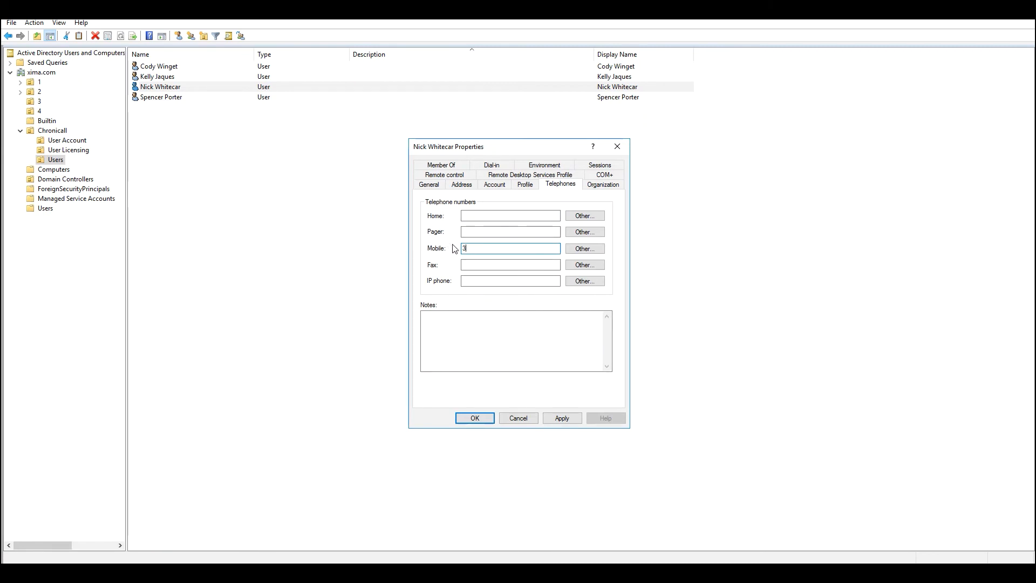
click(432, 186)
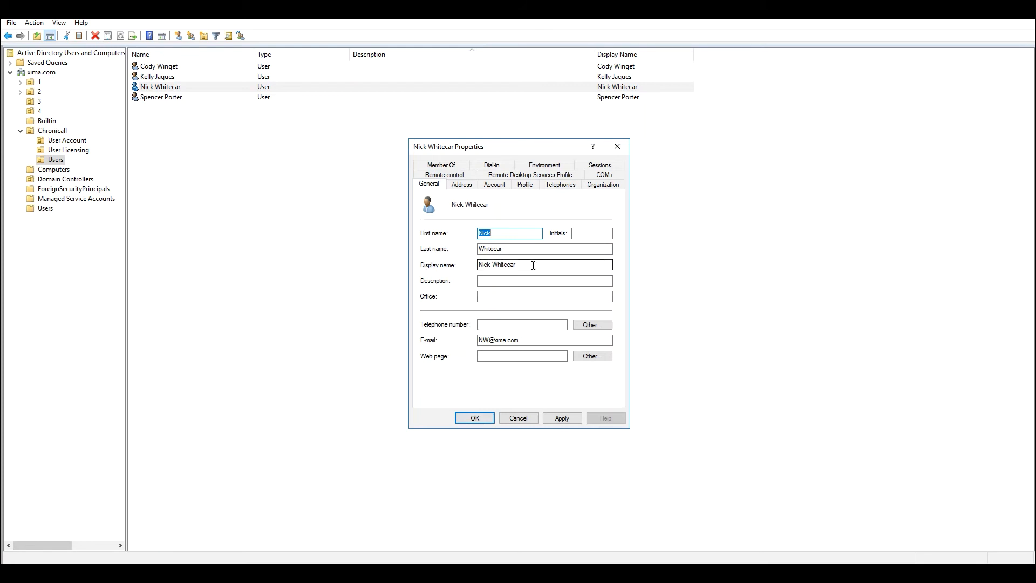
drag(532, 265, 477, 265)
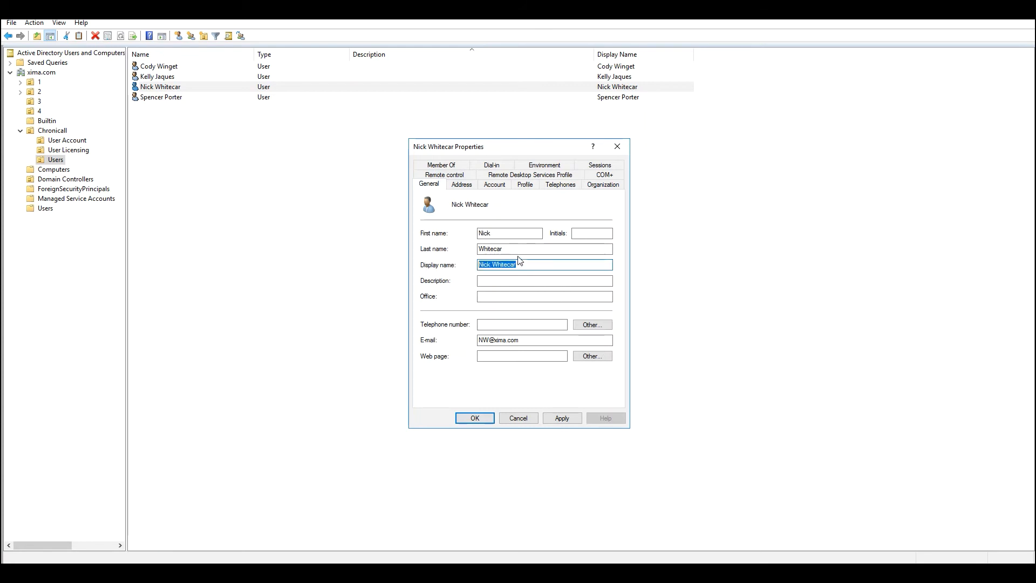
click(476, 420)
click(392, 355)
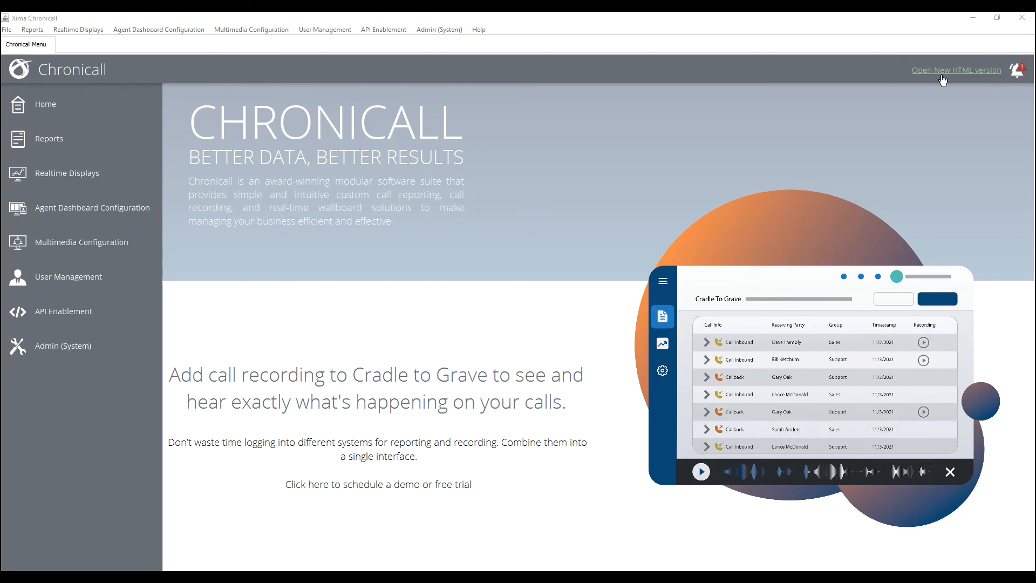
Open Chronicall's System Settings and expand Advanced Settings to show Authentication Mode
click(432, 30)
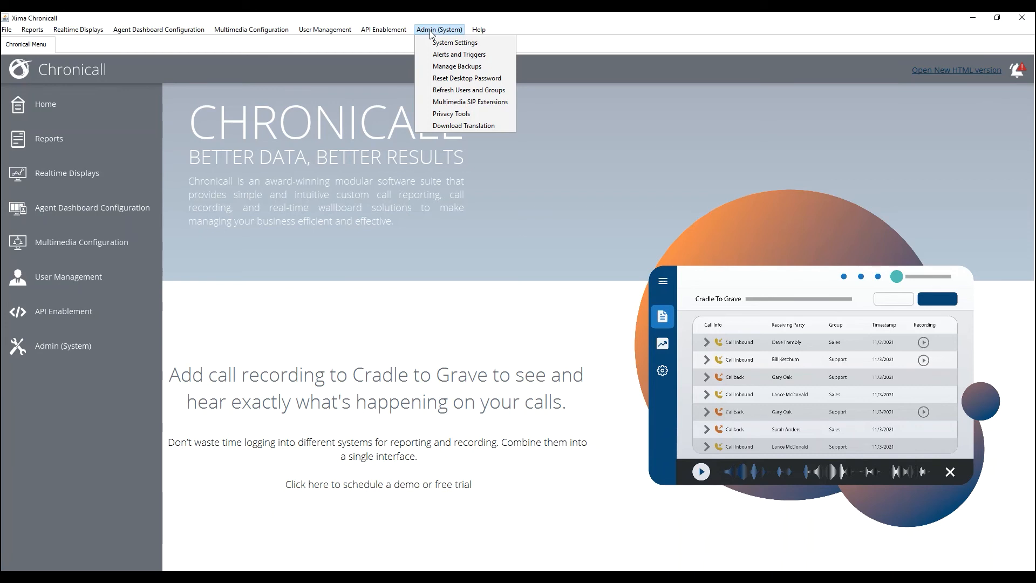
click(475, 42)
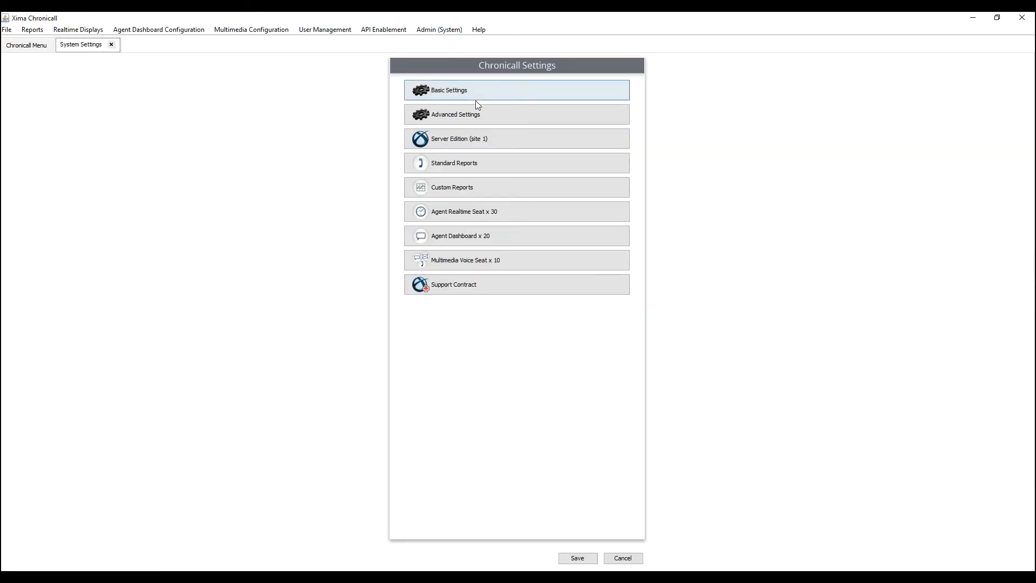
click(476, 115)
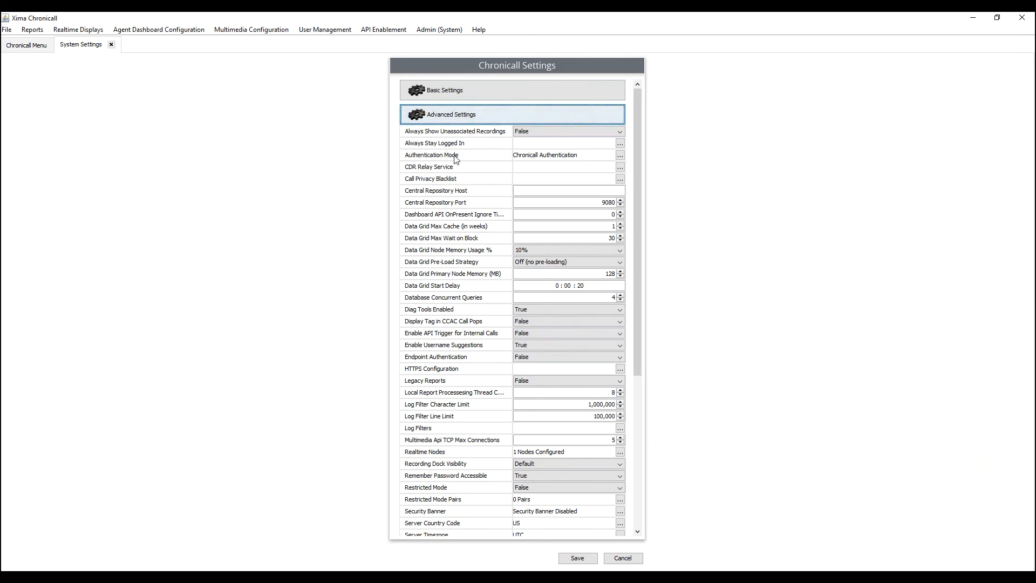
Switch Chronicall's Authentication Mode to Active Directory Authentication
click(620, 155)
click(528, 309)
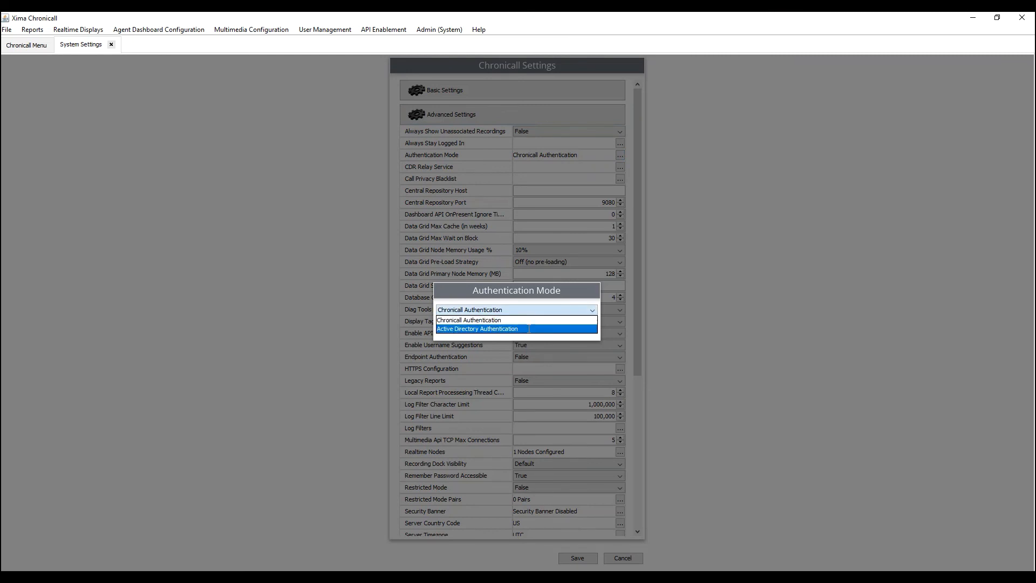
click(529, 328)
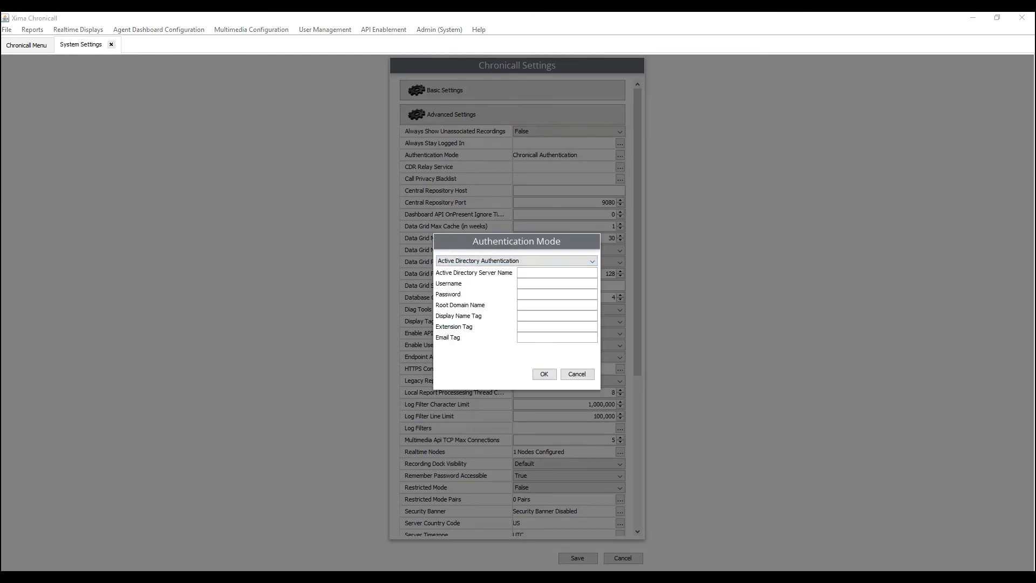
Enter server dc, the directory account credentials, and displayName, mobile and mail tags, then save
click(524, 274)
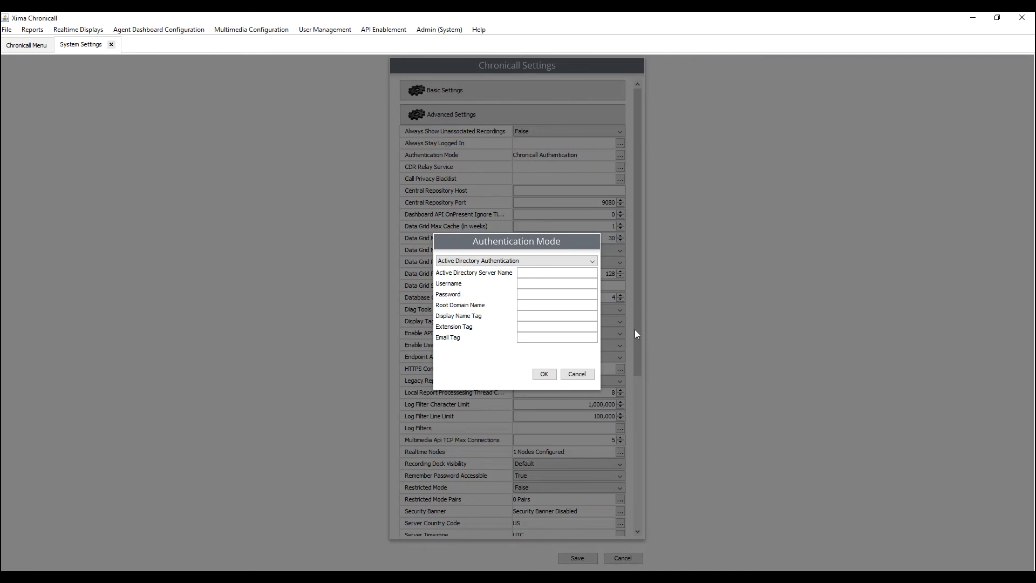
text(dc)
key(Tab)
text(XimaAD)
key(Tab)
text(*****)
text(****)
text(xima.com)
key(Tab)
text(displayName)
key(Tab)
text(mobile)
text(mail)
click(543, 375)
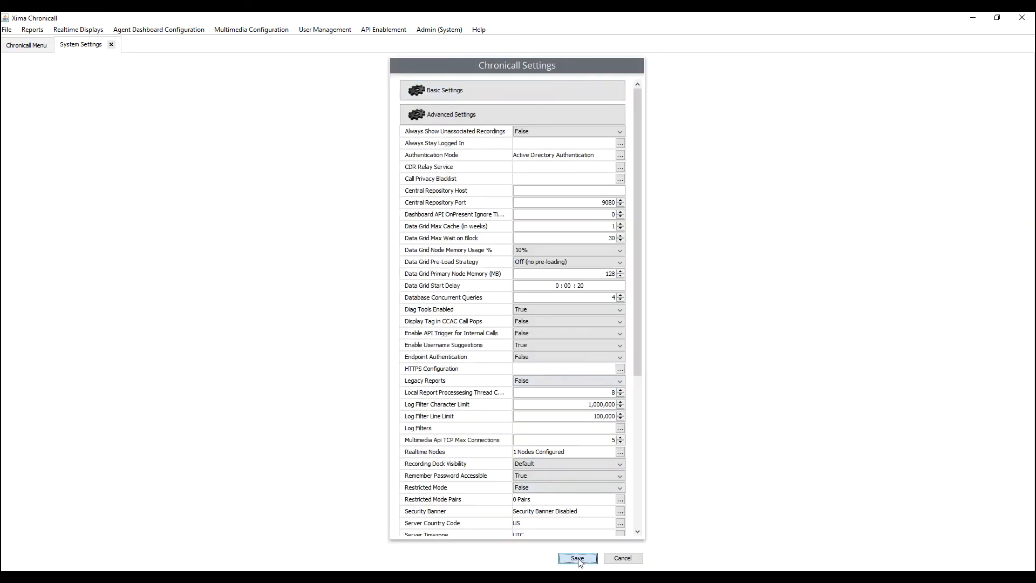
click(578, 559)
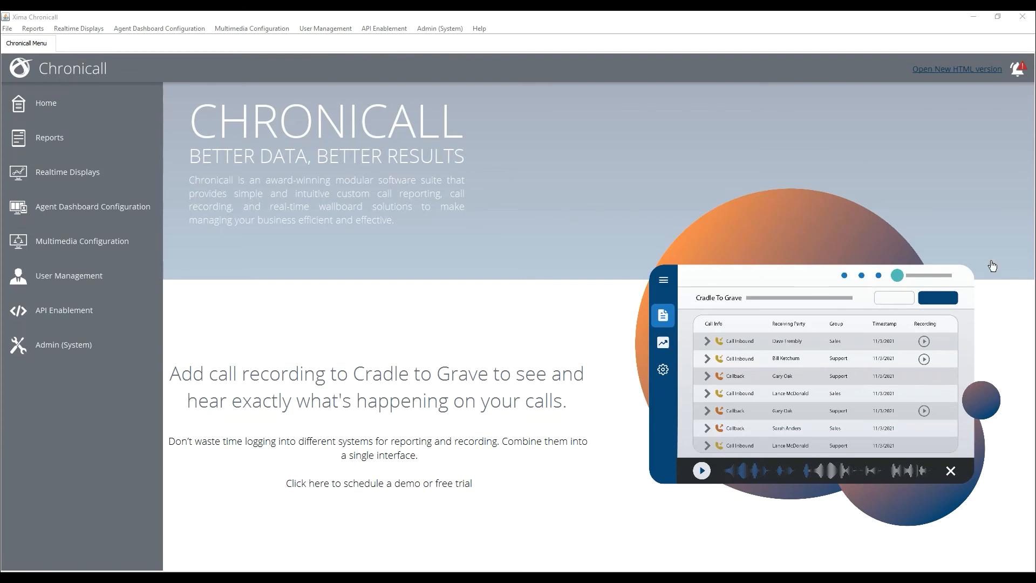
Refresh Chronicall users and groups from Active Directory and dismiss the restart-browser notice
click(434, 31)
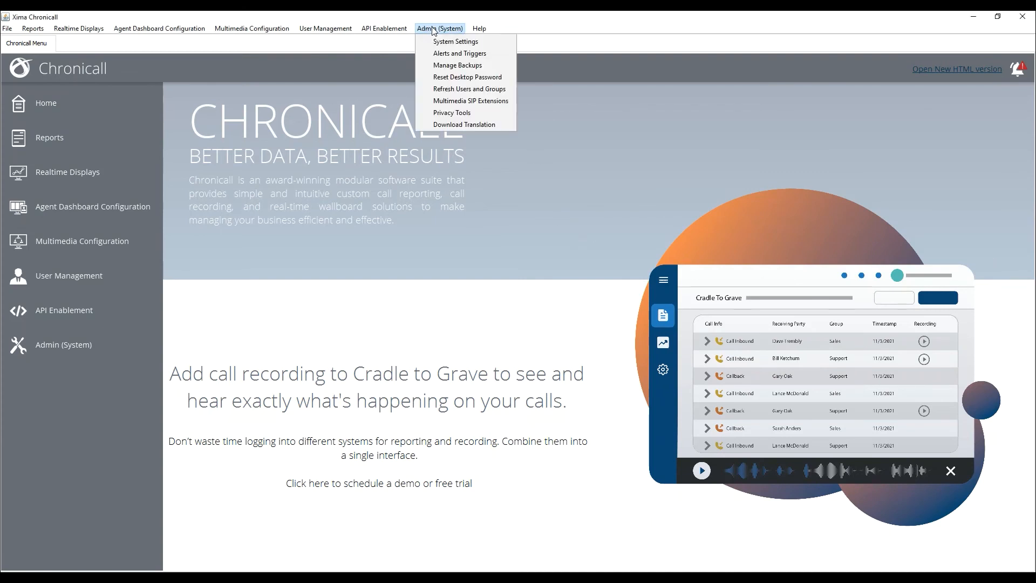
click(459, 89)
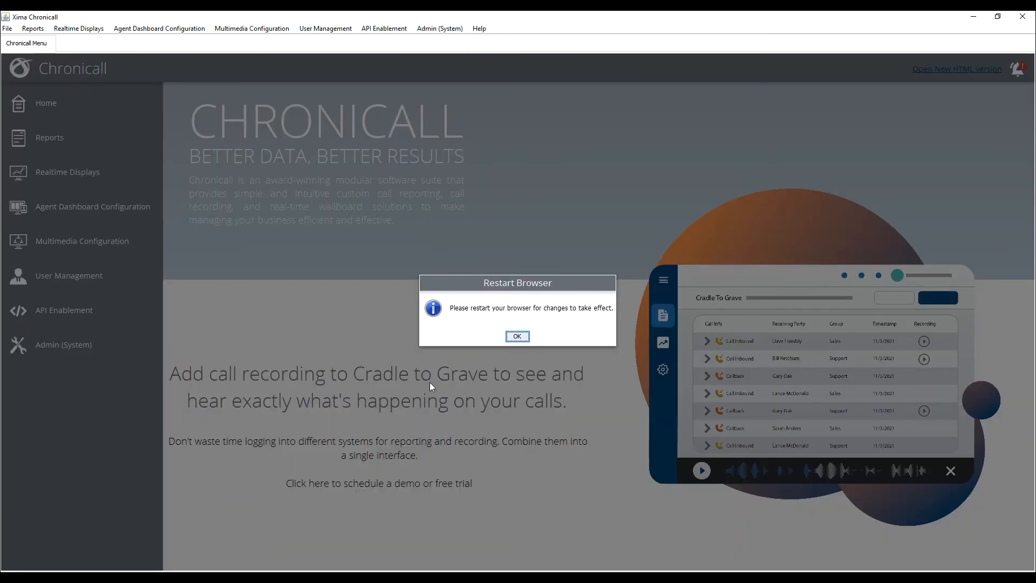
click(524, 339)
click(326, 28)
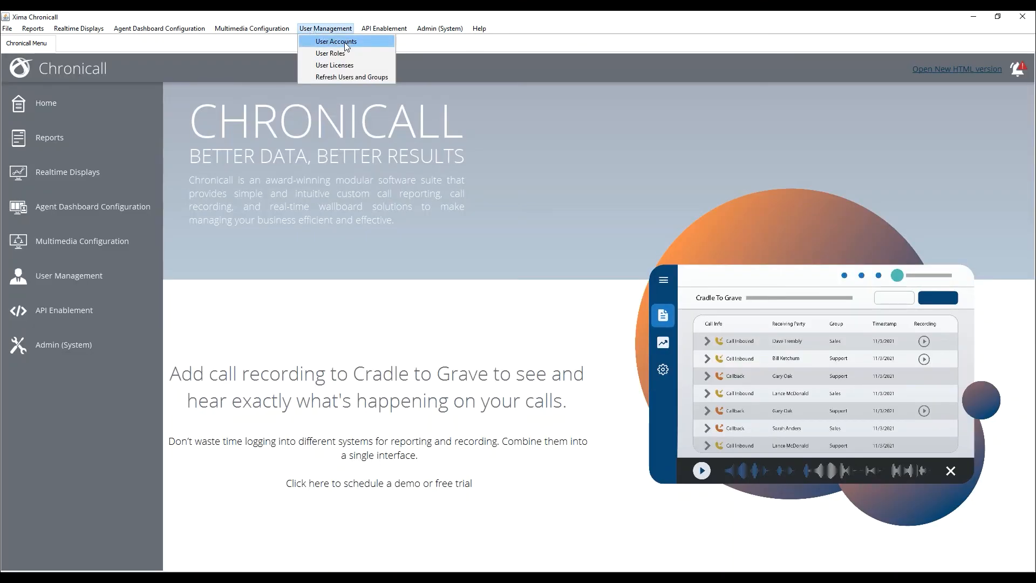
click(324, 41)
Load the second synced directory user from the User Accounts list and view their access
click(610, 89)
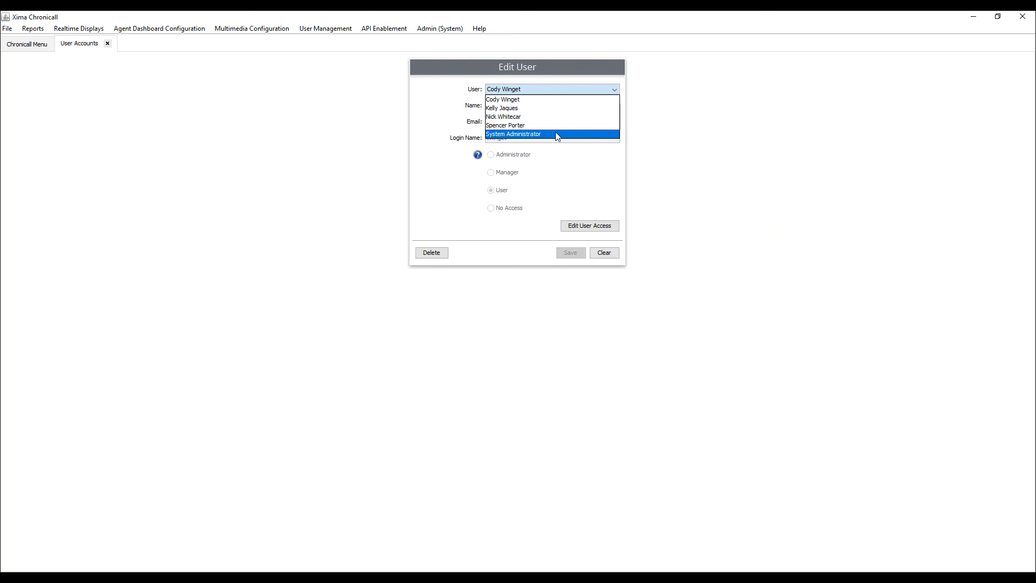
click(521, 102)
click(530, 88)
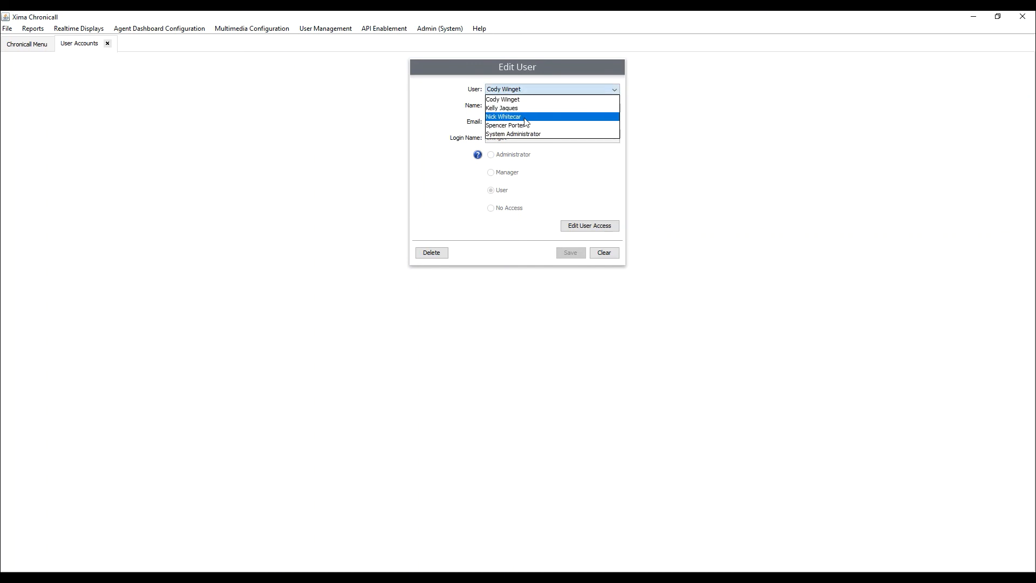
click(523, 108)
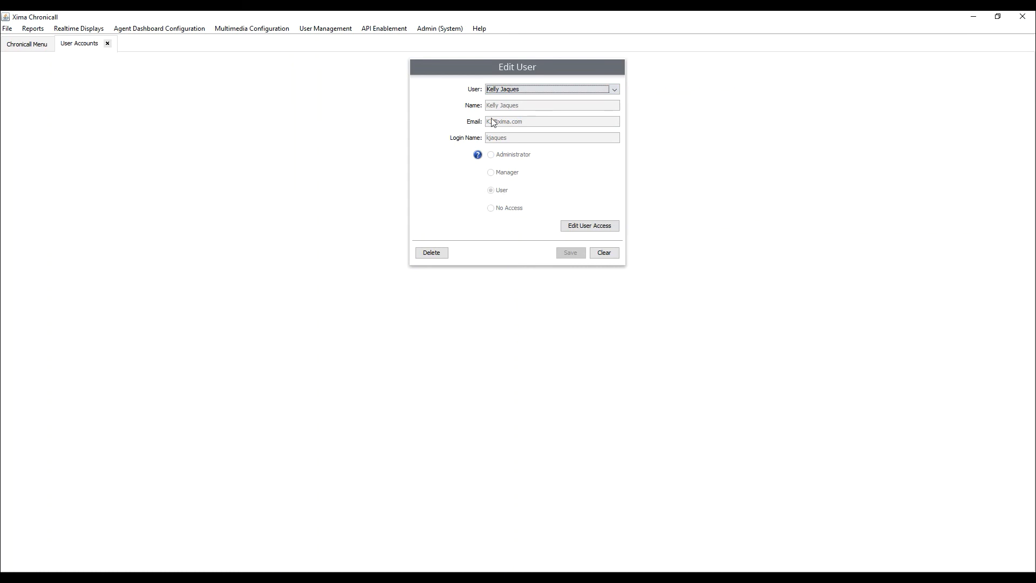
click(591, 230)
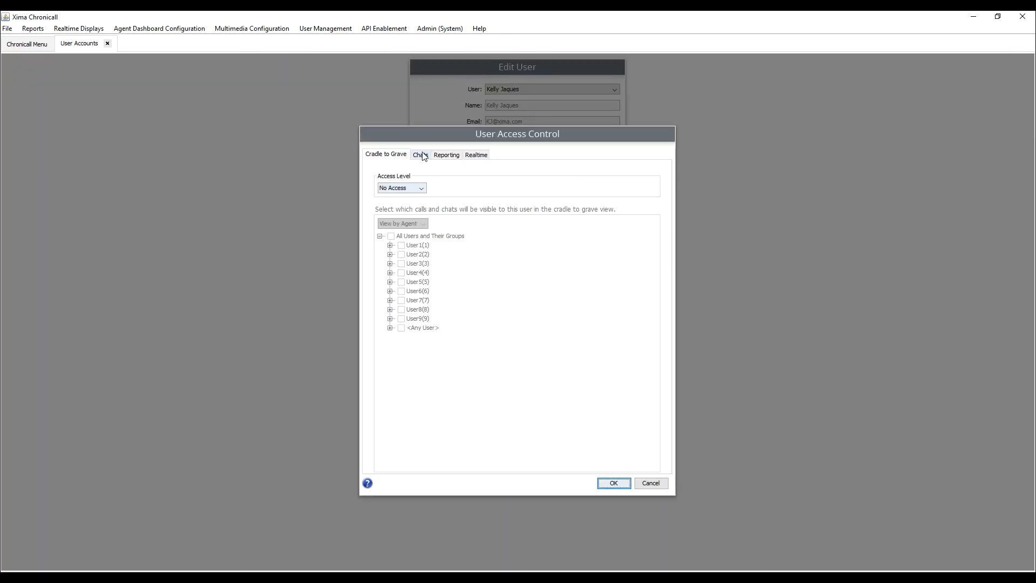
Browse the user's cradle-to-grave, chat, reporting and realtime access, cancel, then view User Licenses
click(422, 188)
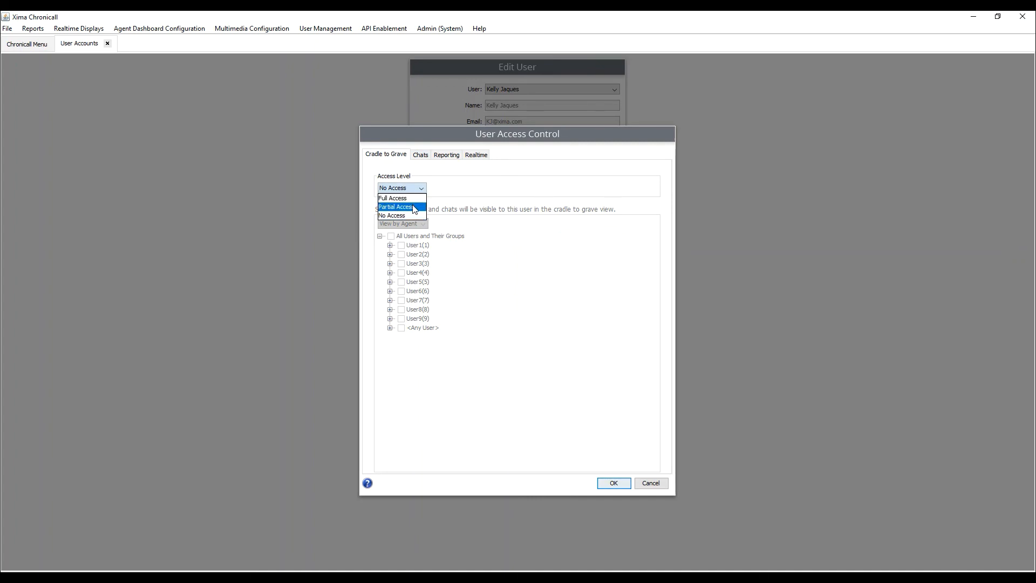
click(415, 209)
click(425, 157)
click(447, 156)
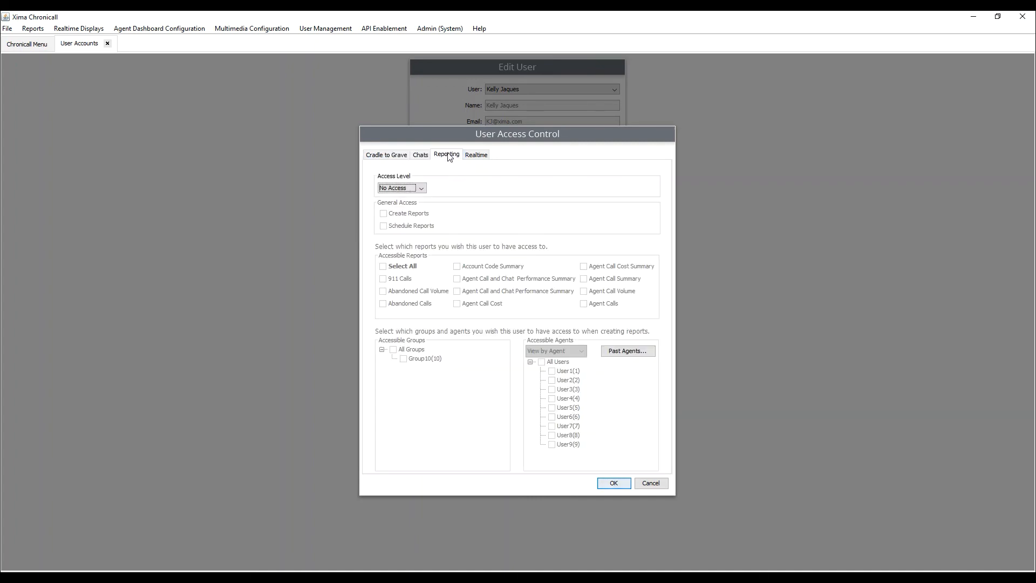
click(476, 156)
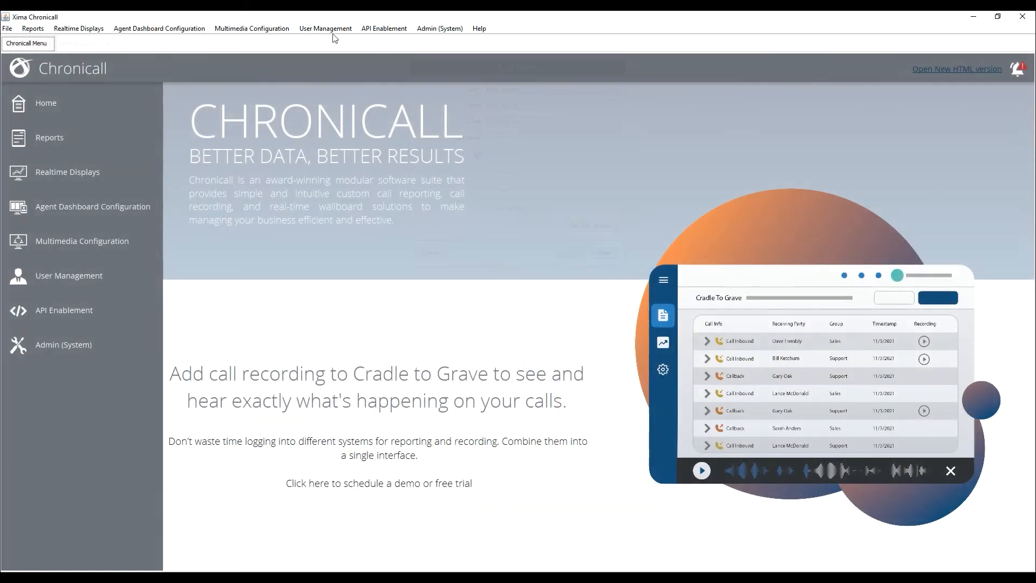
click(327, 28)
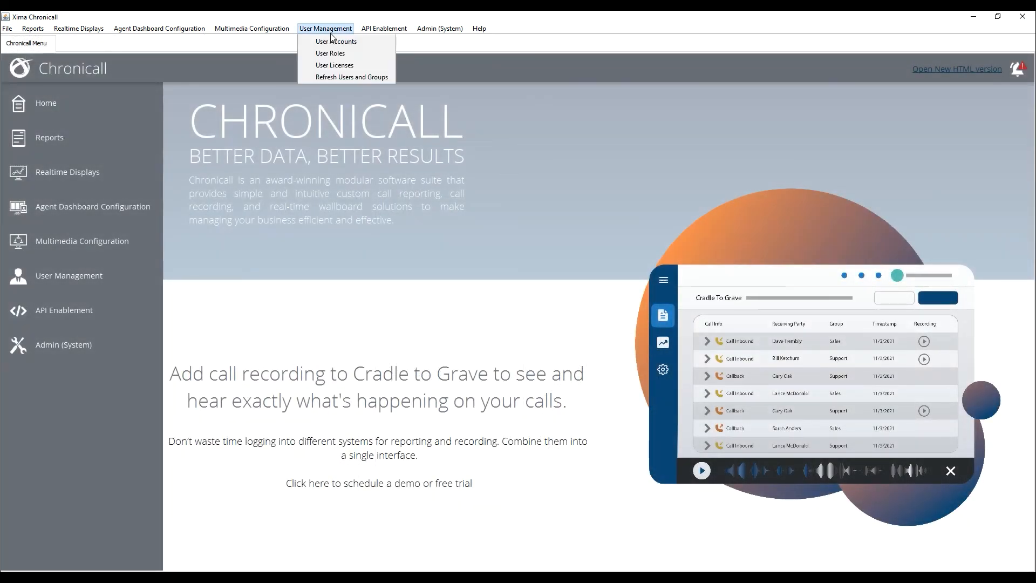
click(334, 65)
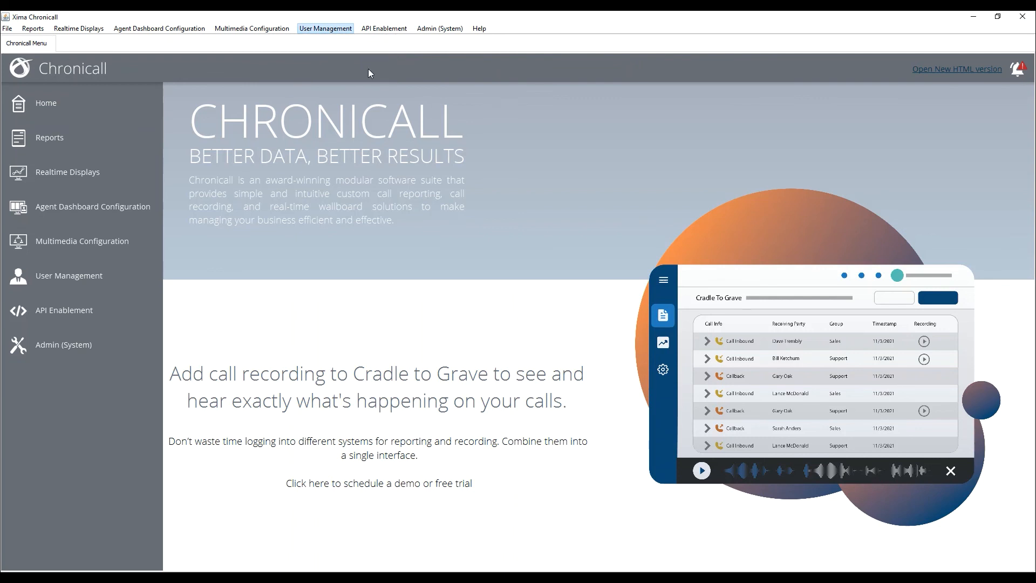